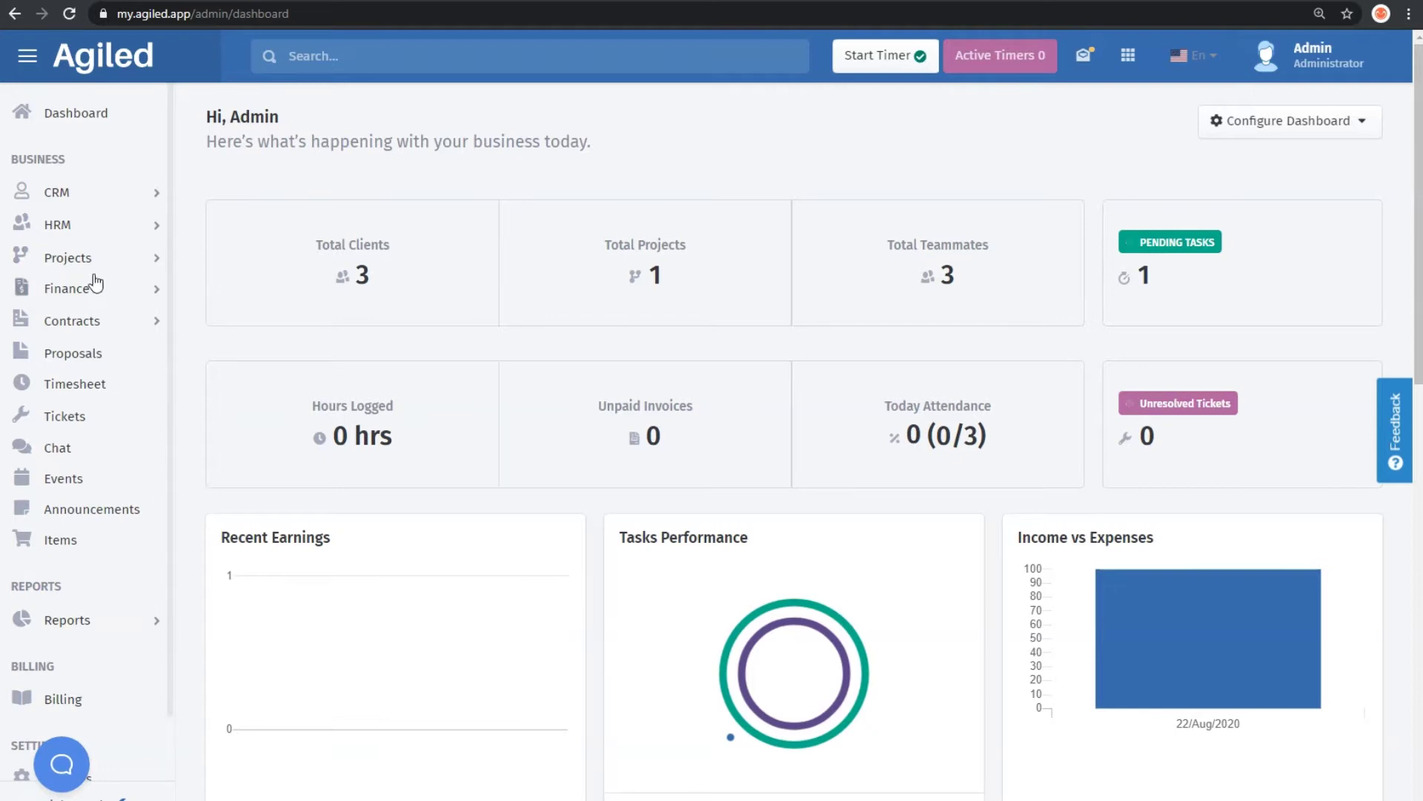
Start a new invoice in the Finance section's invoices and dismiss the invoice help message
click(126, 298)
click(92, 363)
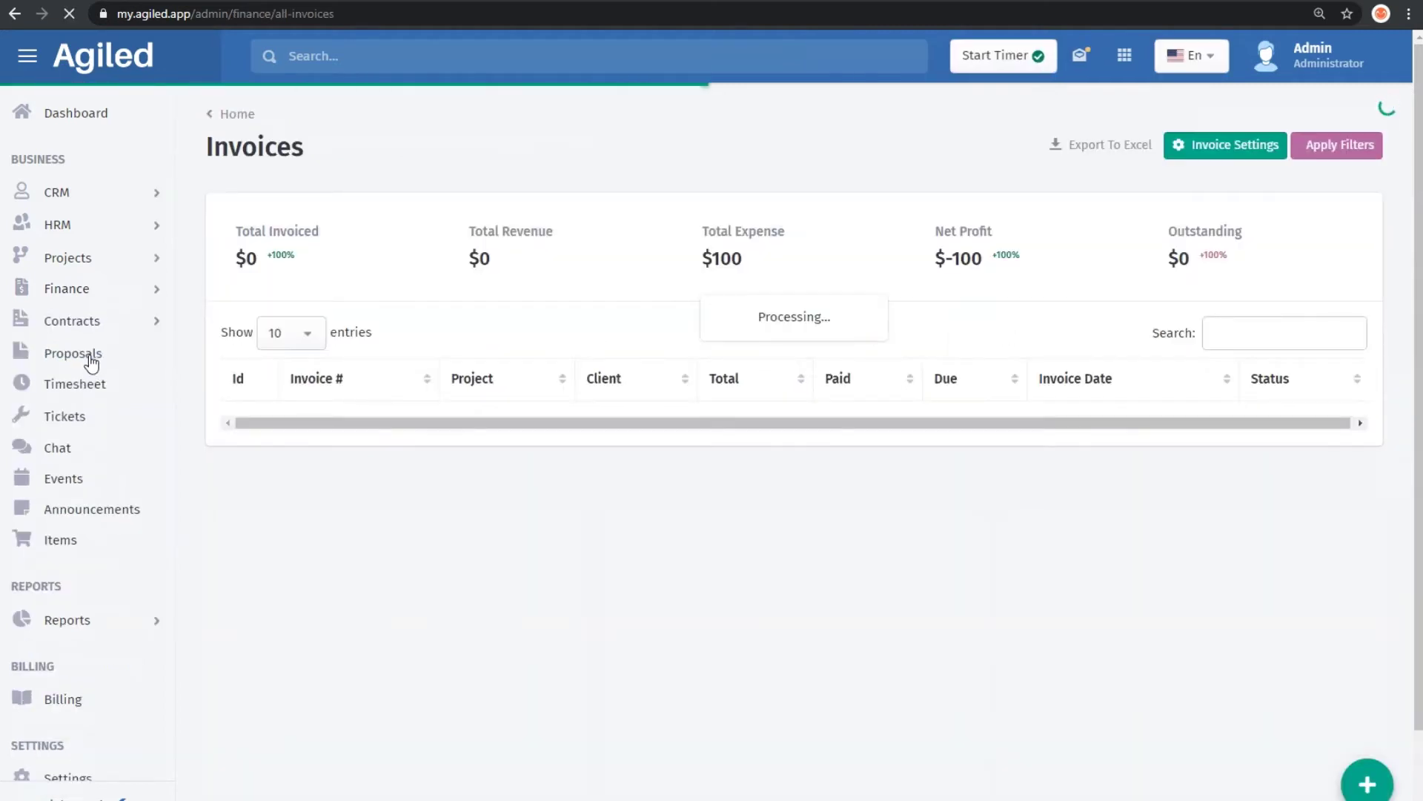
click(1367, 792)
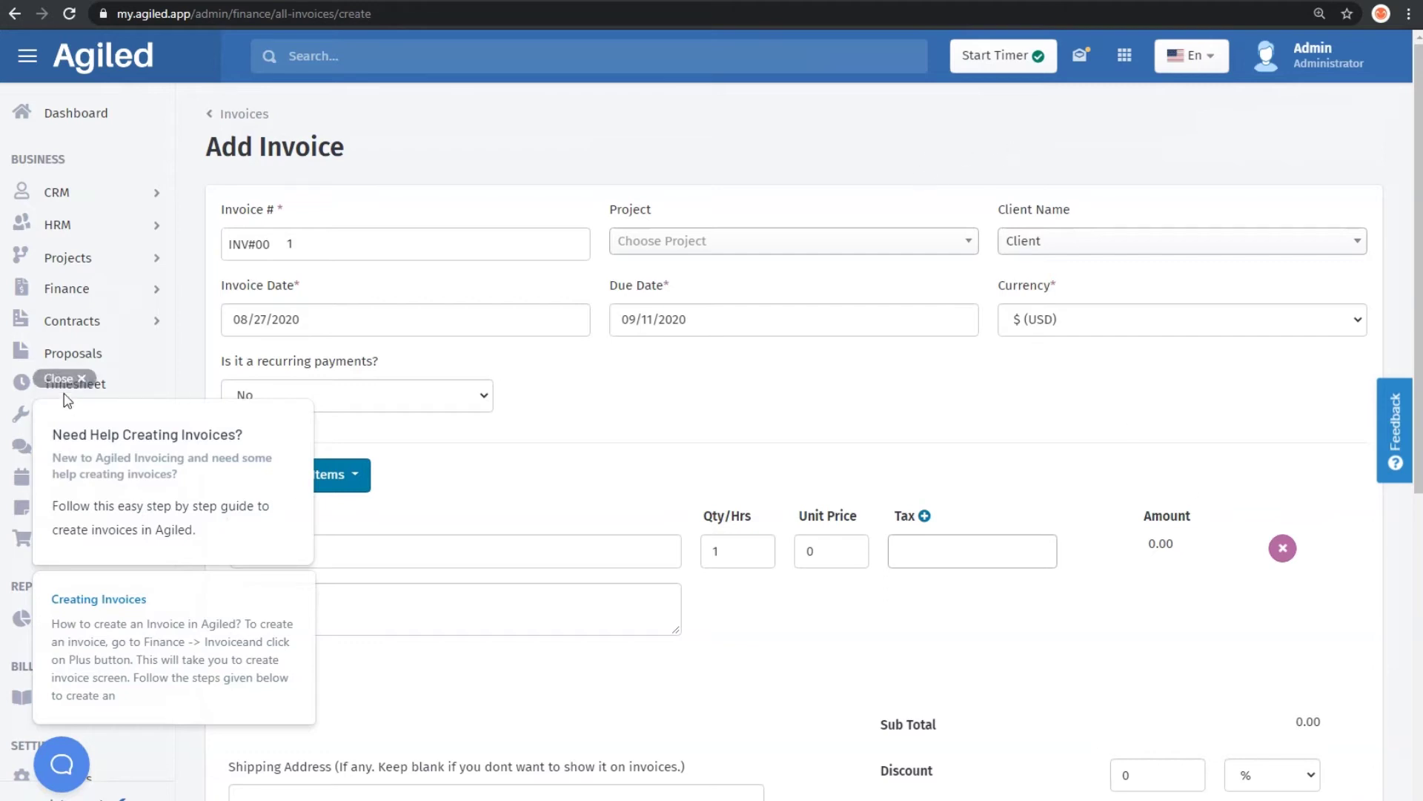
click(64, 380)
Leave the project unassigned and choose the client listed directly below the default one for the invoice
click(324, 246)
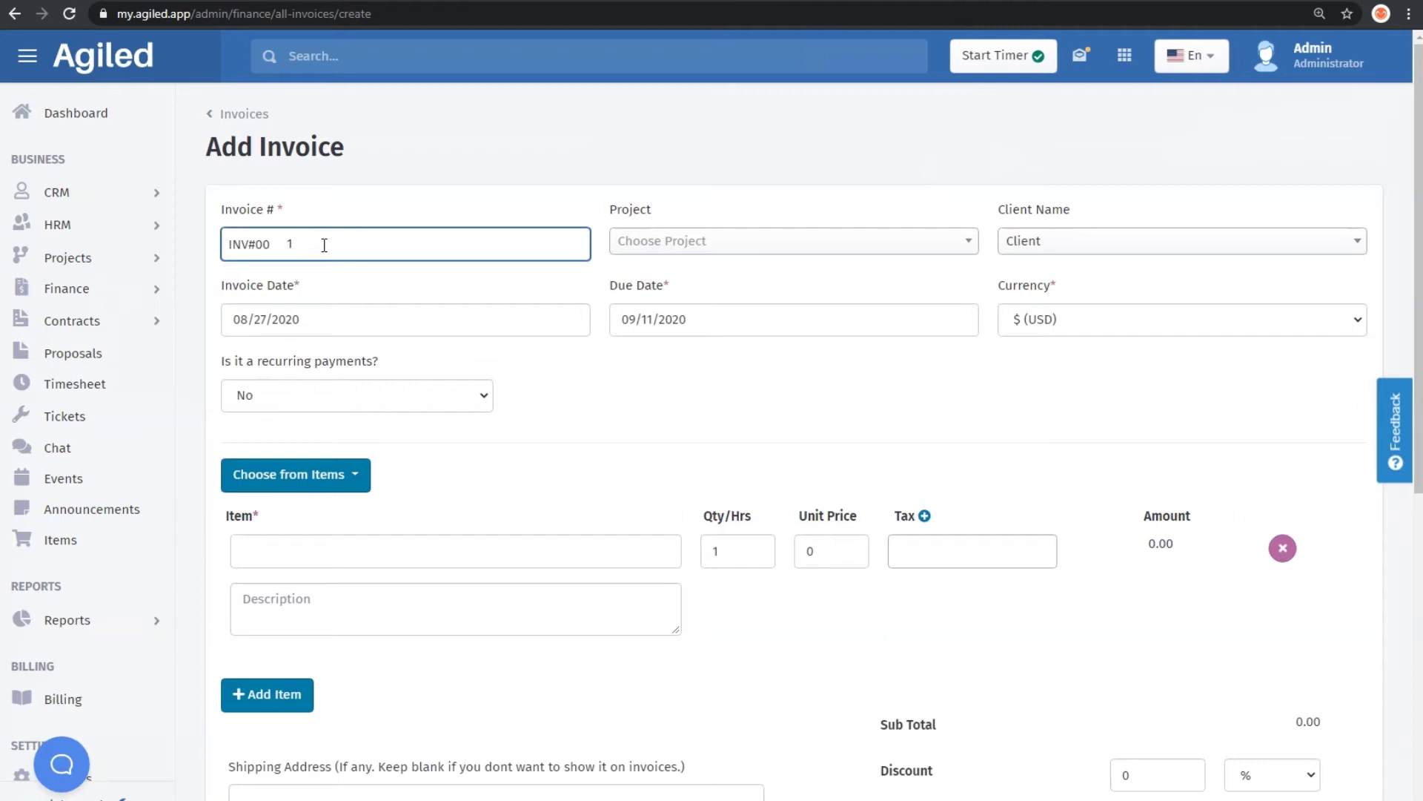
click(663, 251)
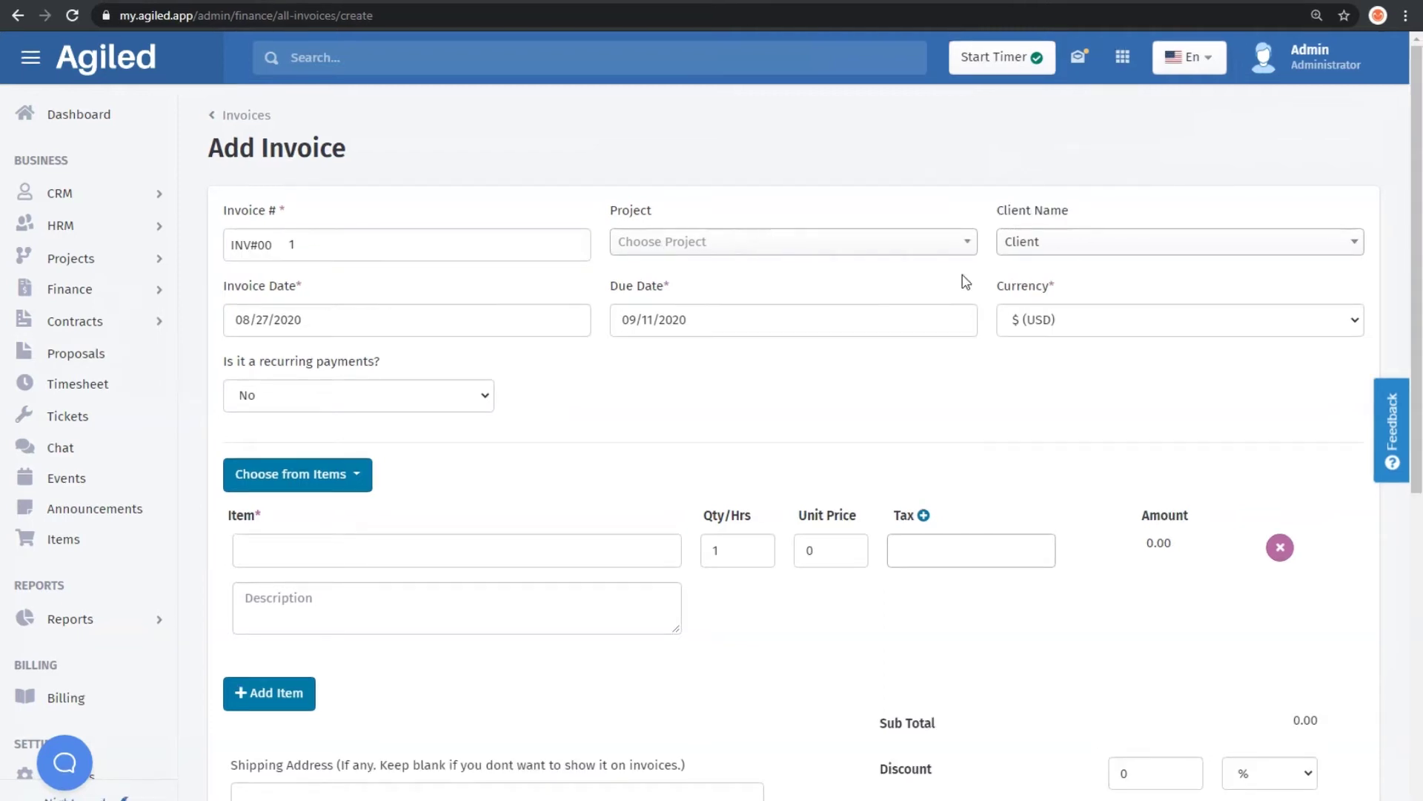
click(1068, 243)
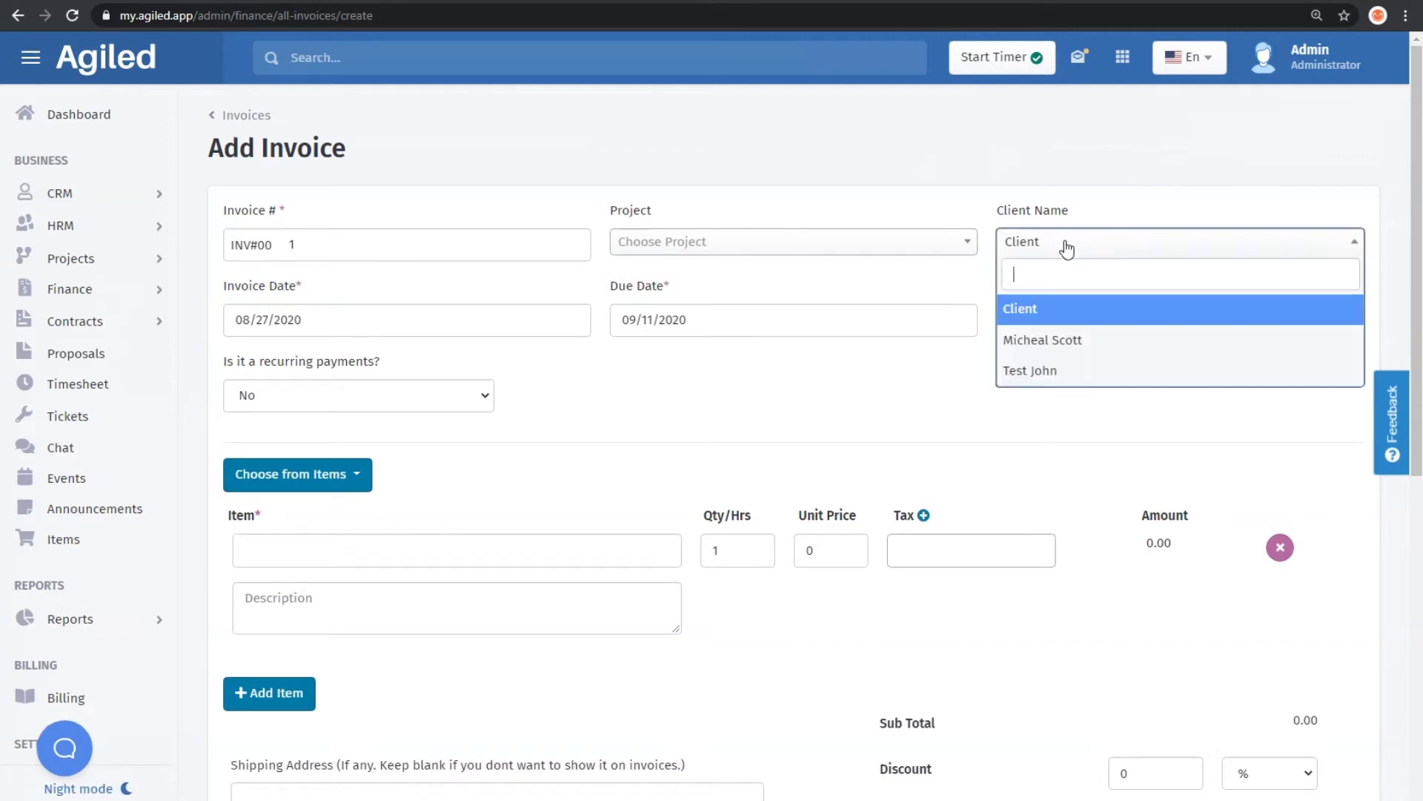
click(1044, 354)
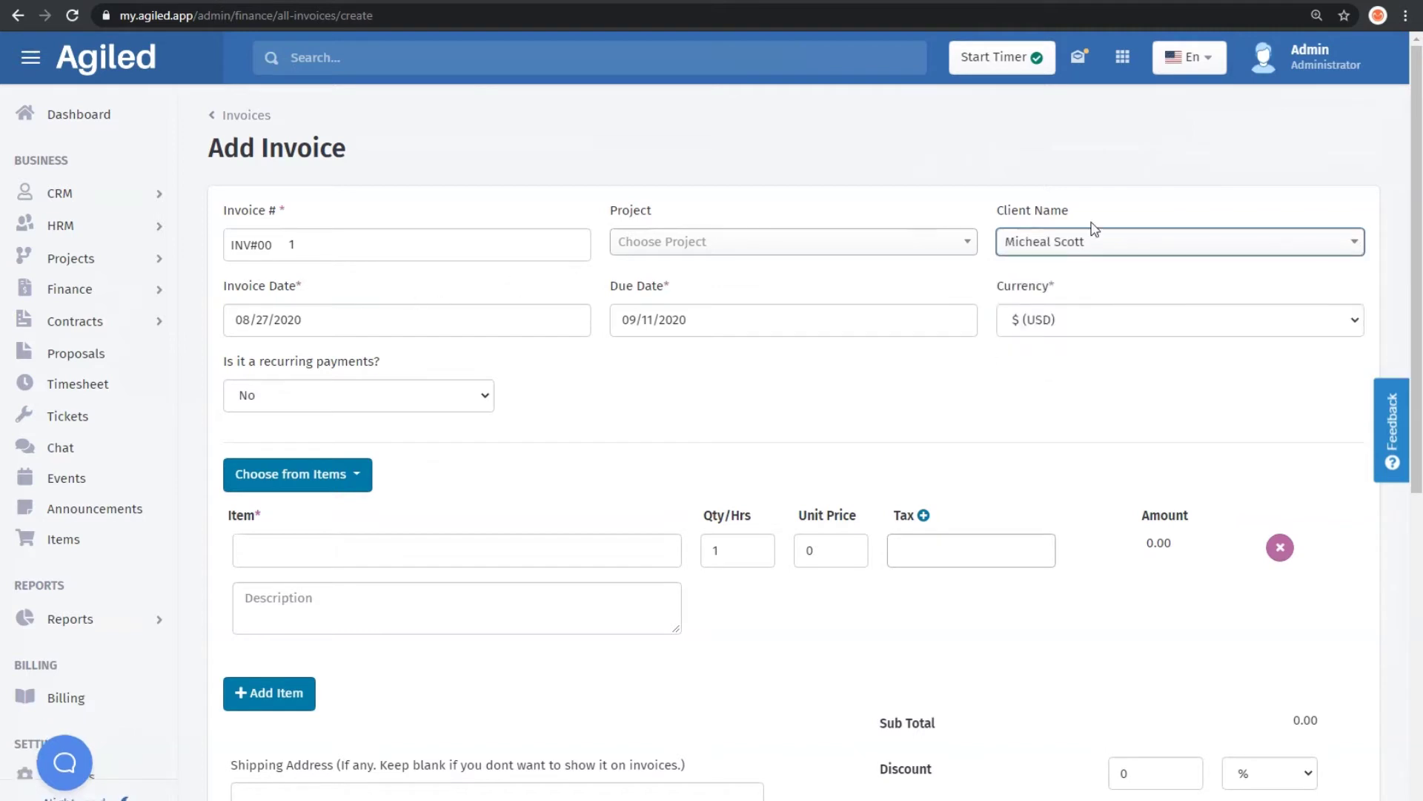
Examine the invoice date and due date calendars and the available currencies, leaving the default values in place
click(309, 319)
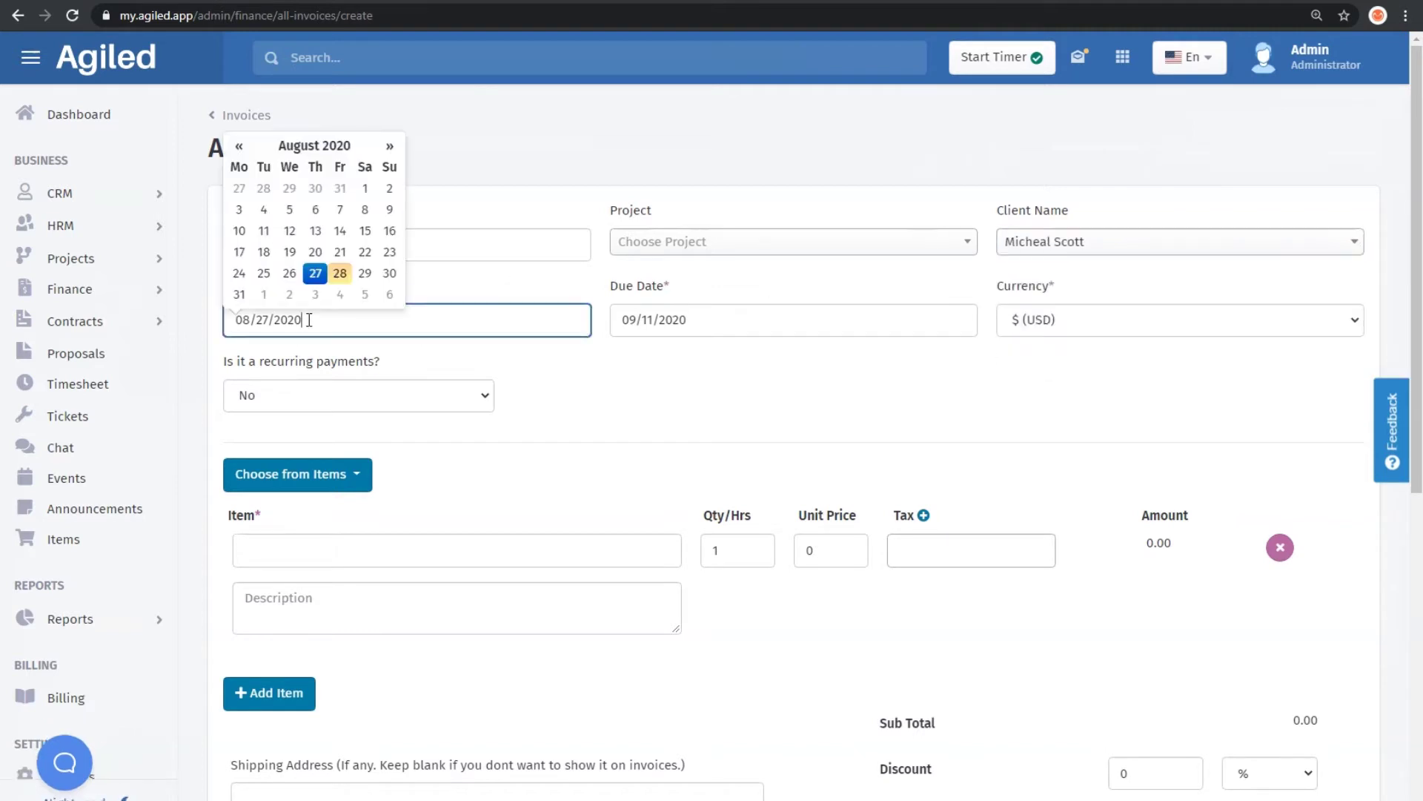
click(356, 361)
click(730, 319)
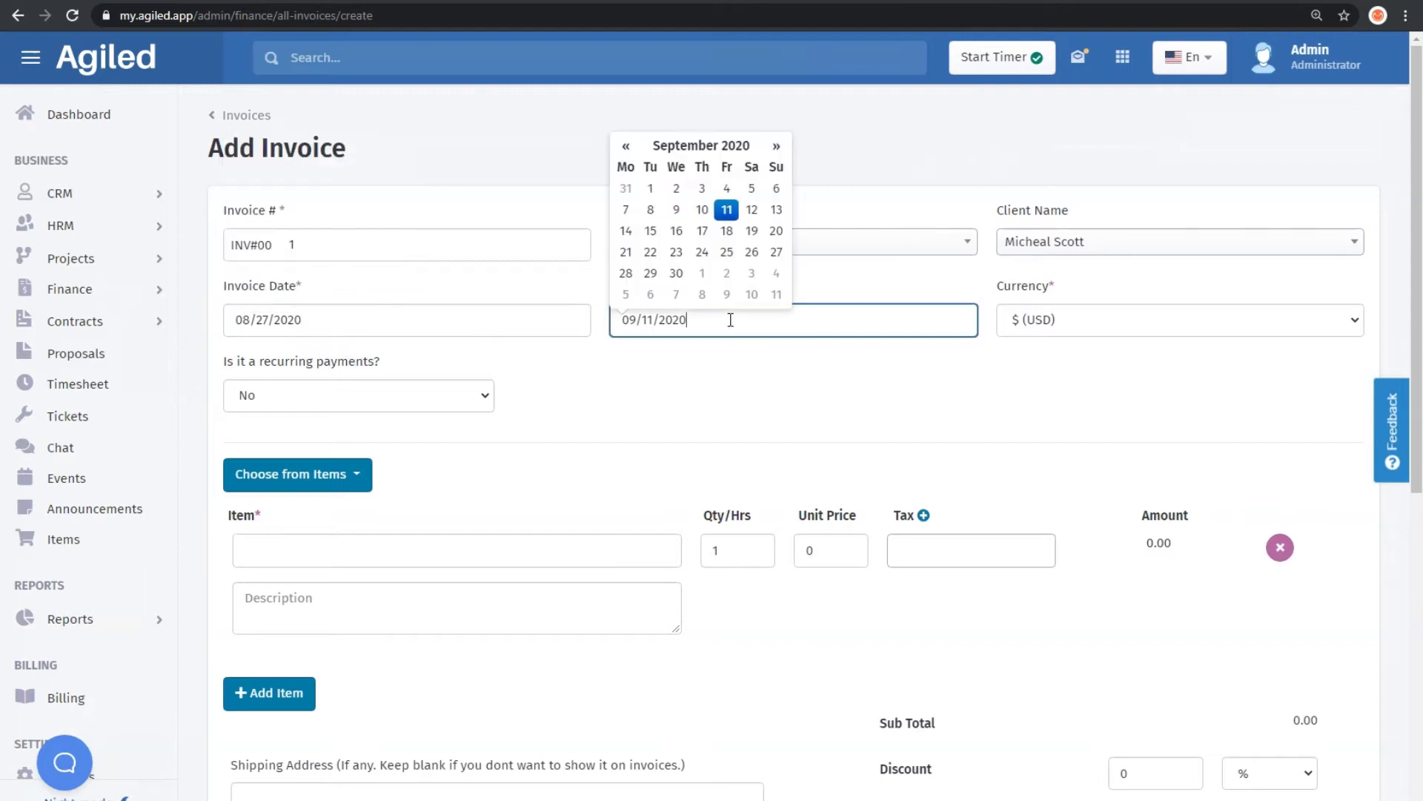
click(754, 376)
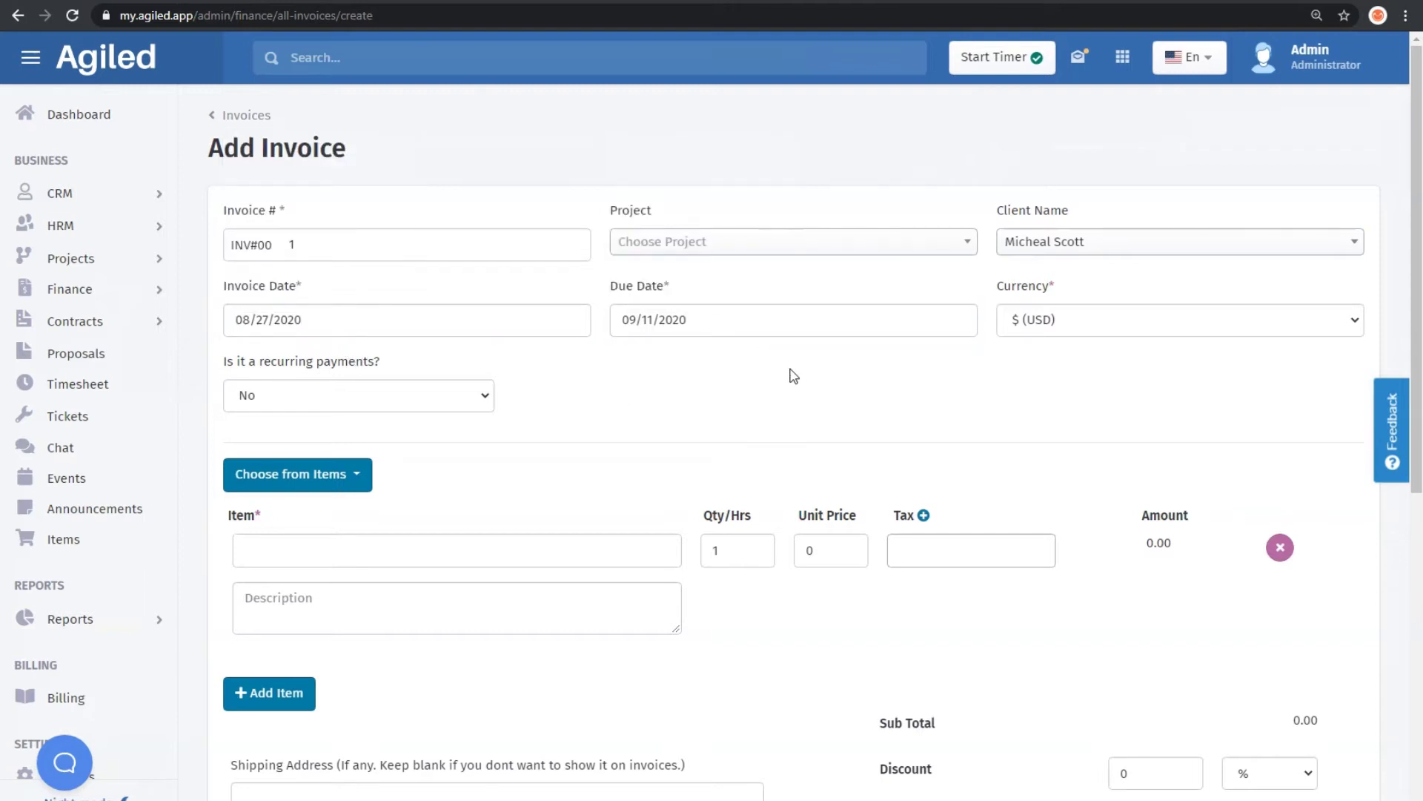
click(1140, 330)
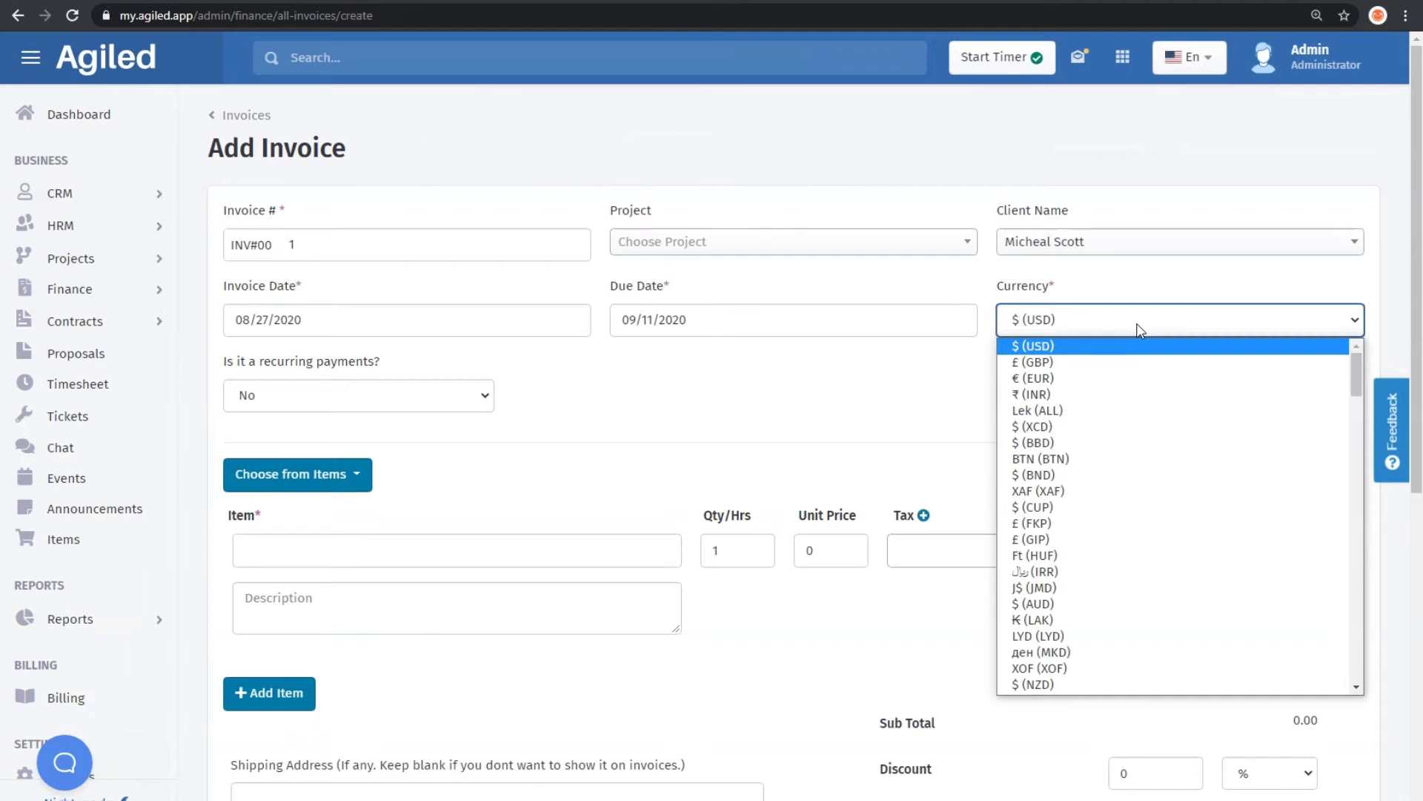
scroll(1145, 432, down, 20)
scroll(1142, 434, up, 20)
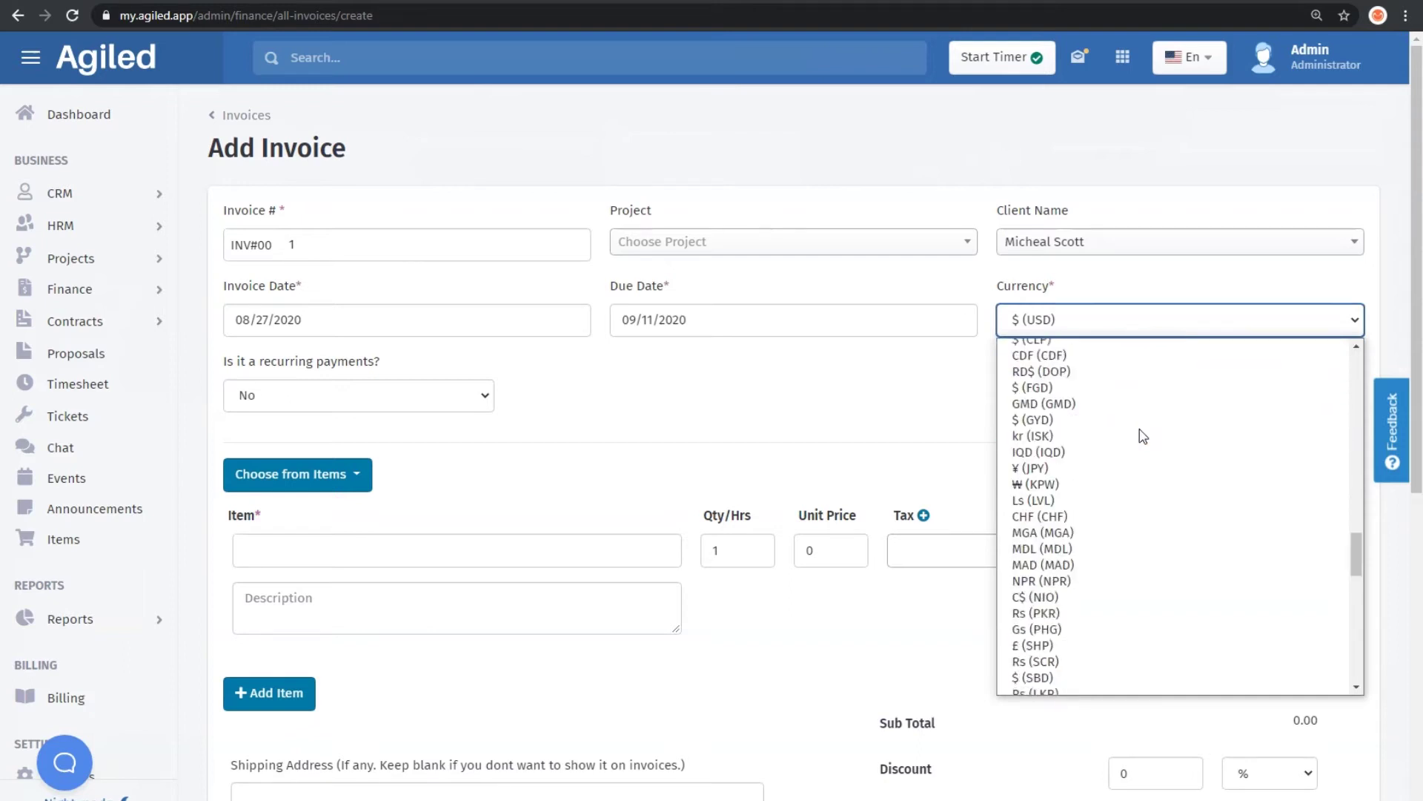
click(780, 414)
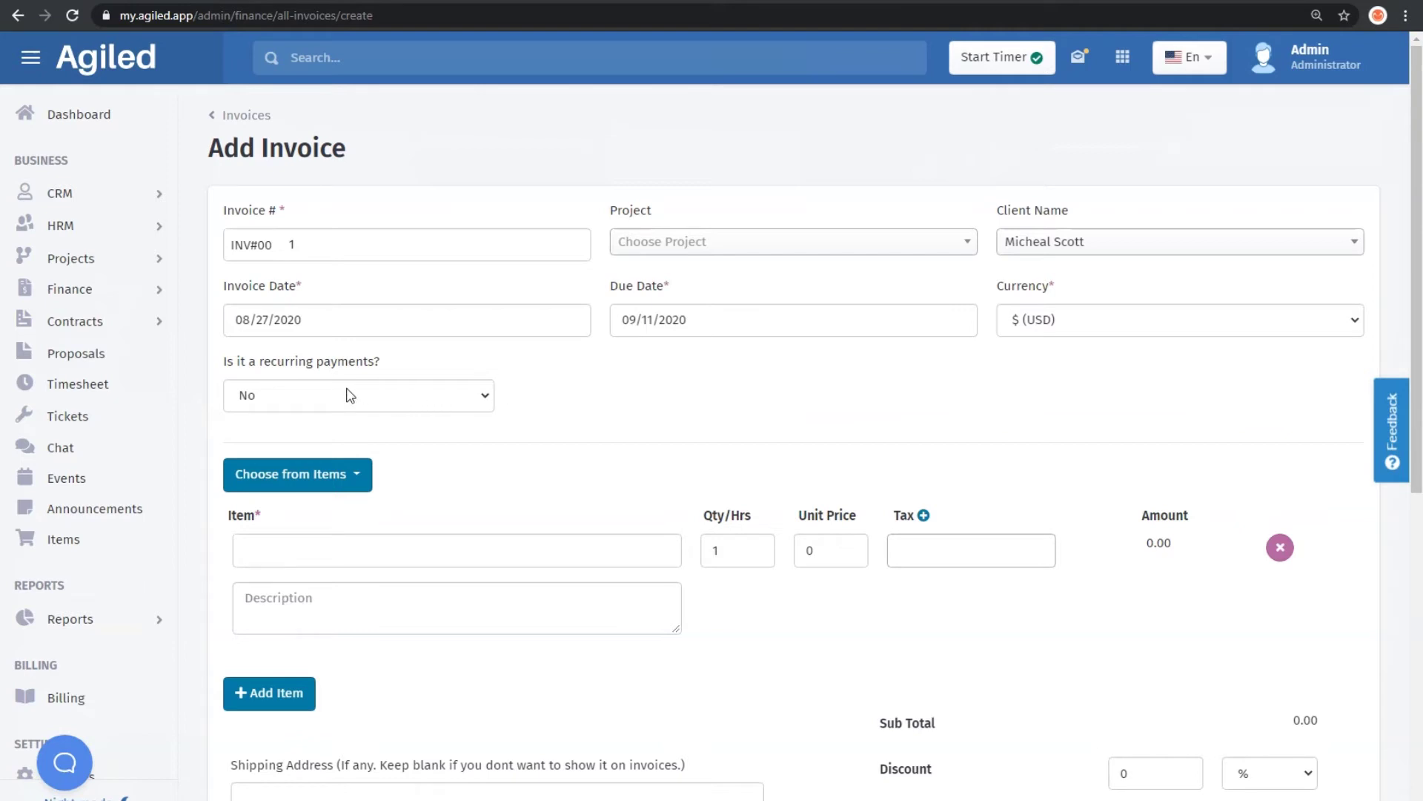
Make the invoice a recurring payment by setting the recurring option to Yes
click(327, 403)
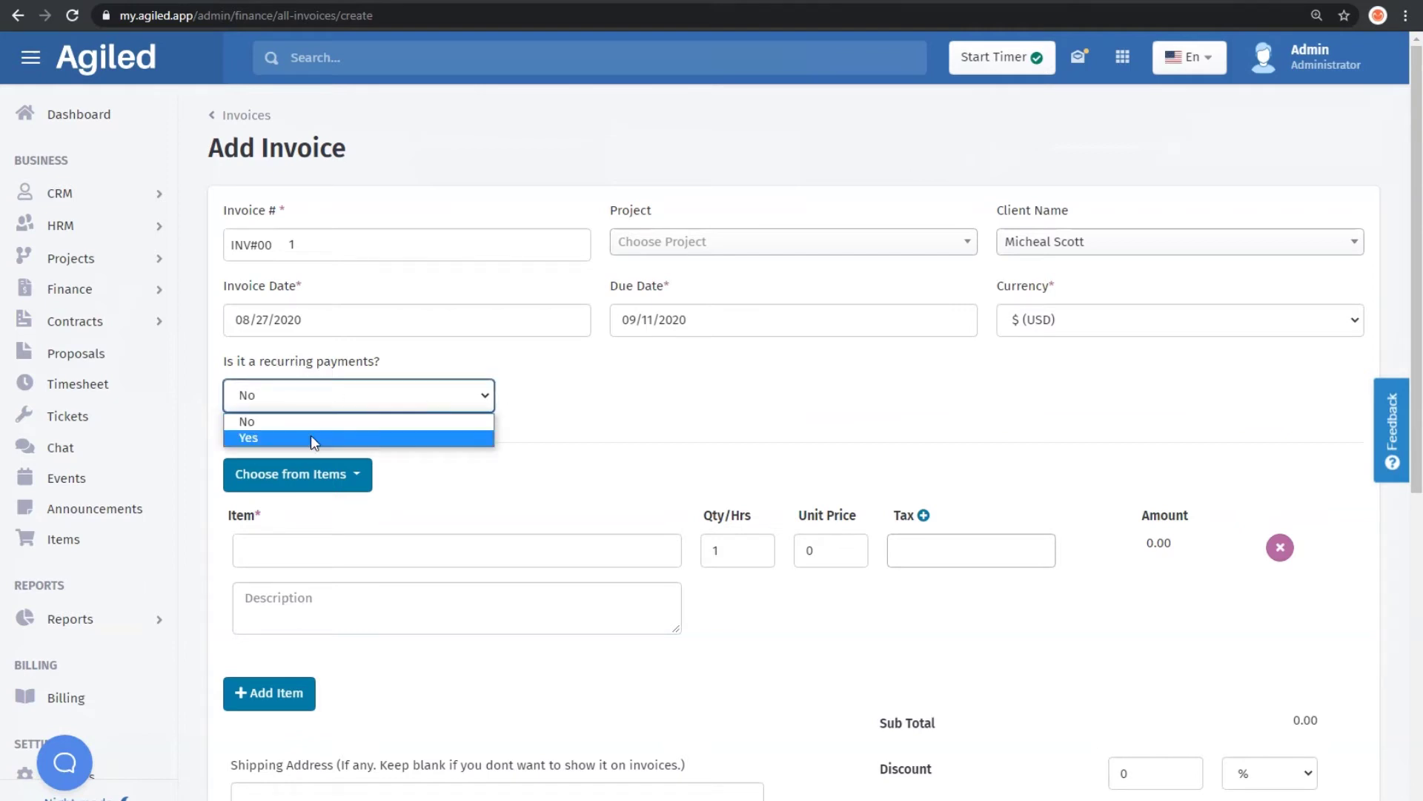
click(312, 437)
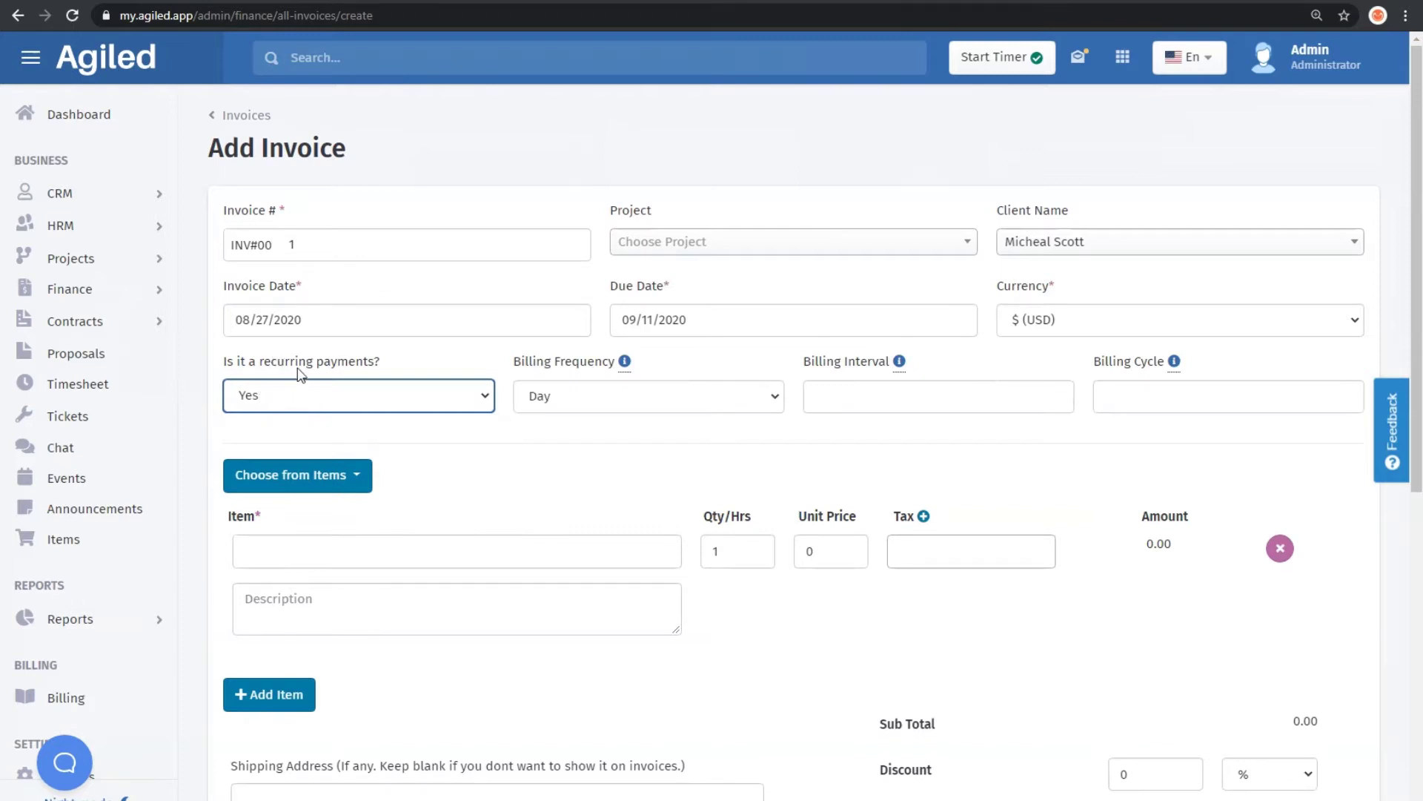
click(416, 444)
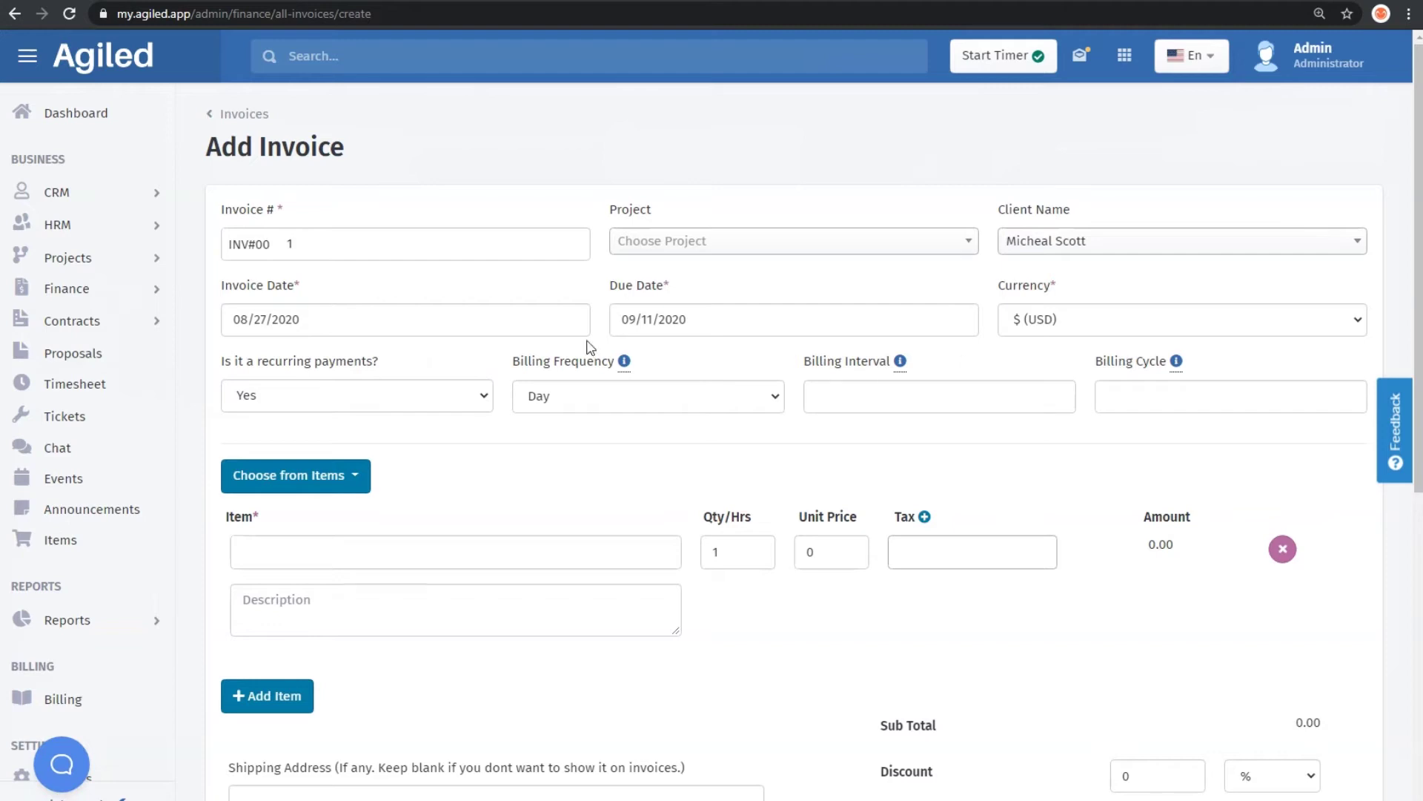
Set the billing frequency to Week with a billing interval of 2, consulting the explanation of billing intervals
click(598, 409)
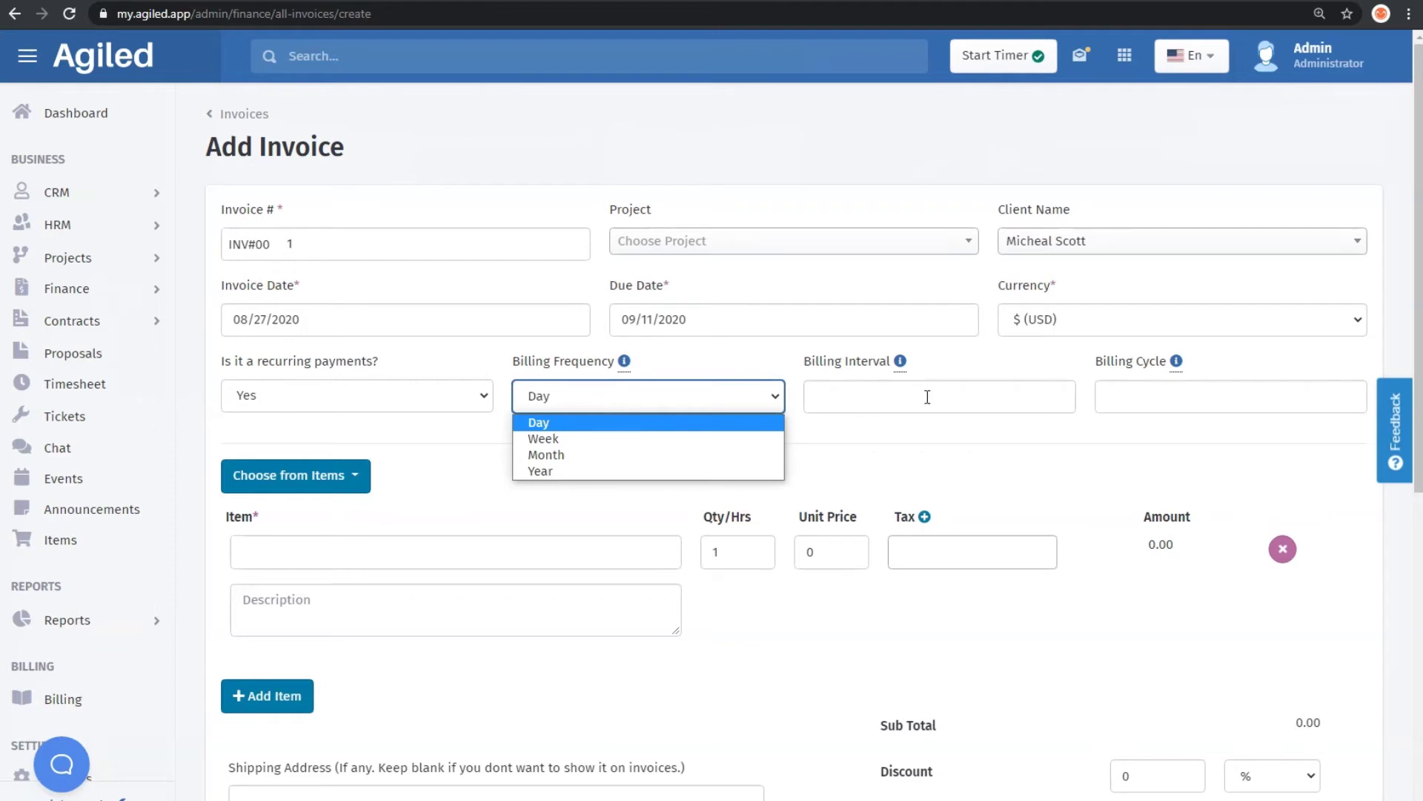
mouse_move(900, 363)
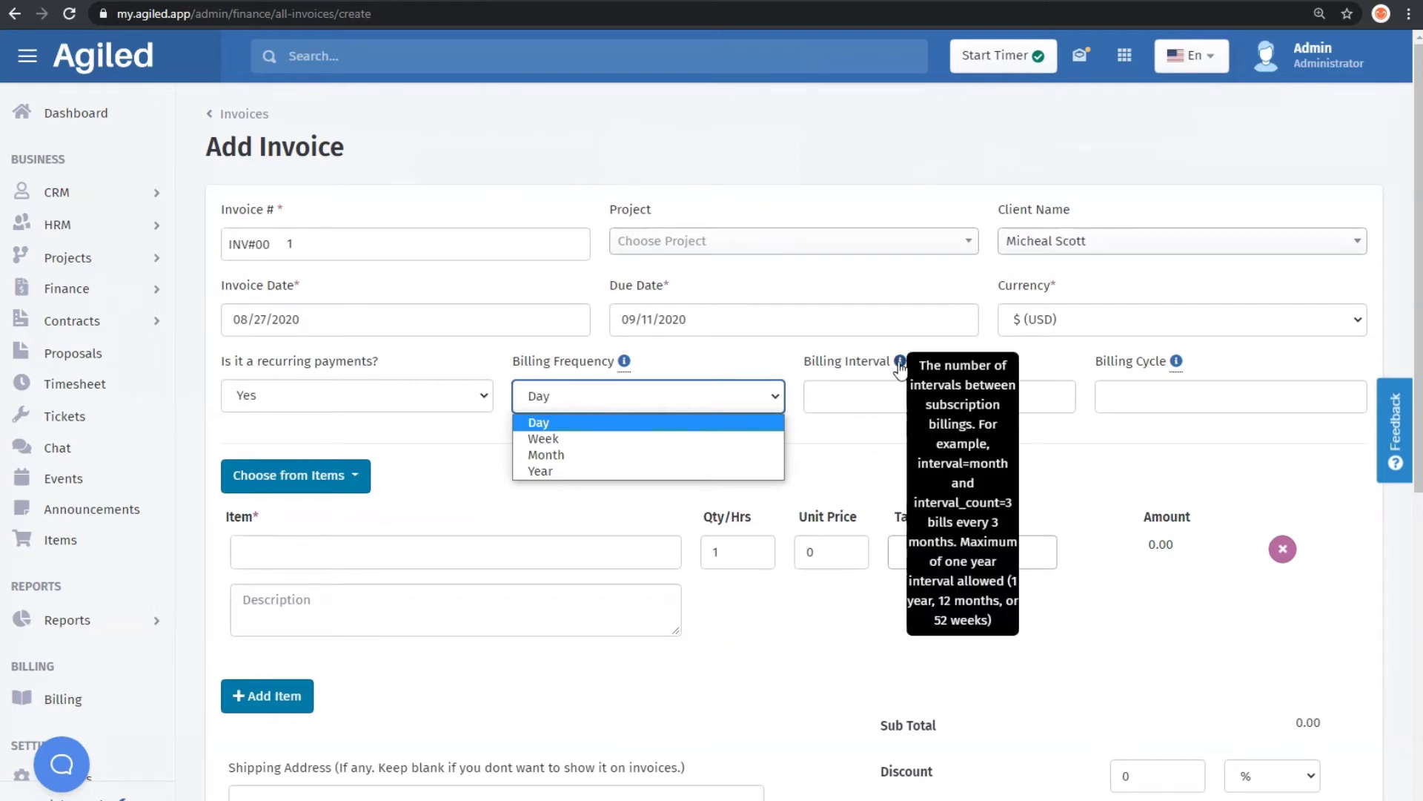
click(821, 395)
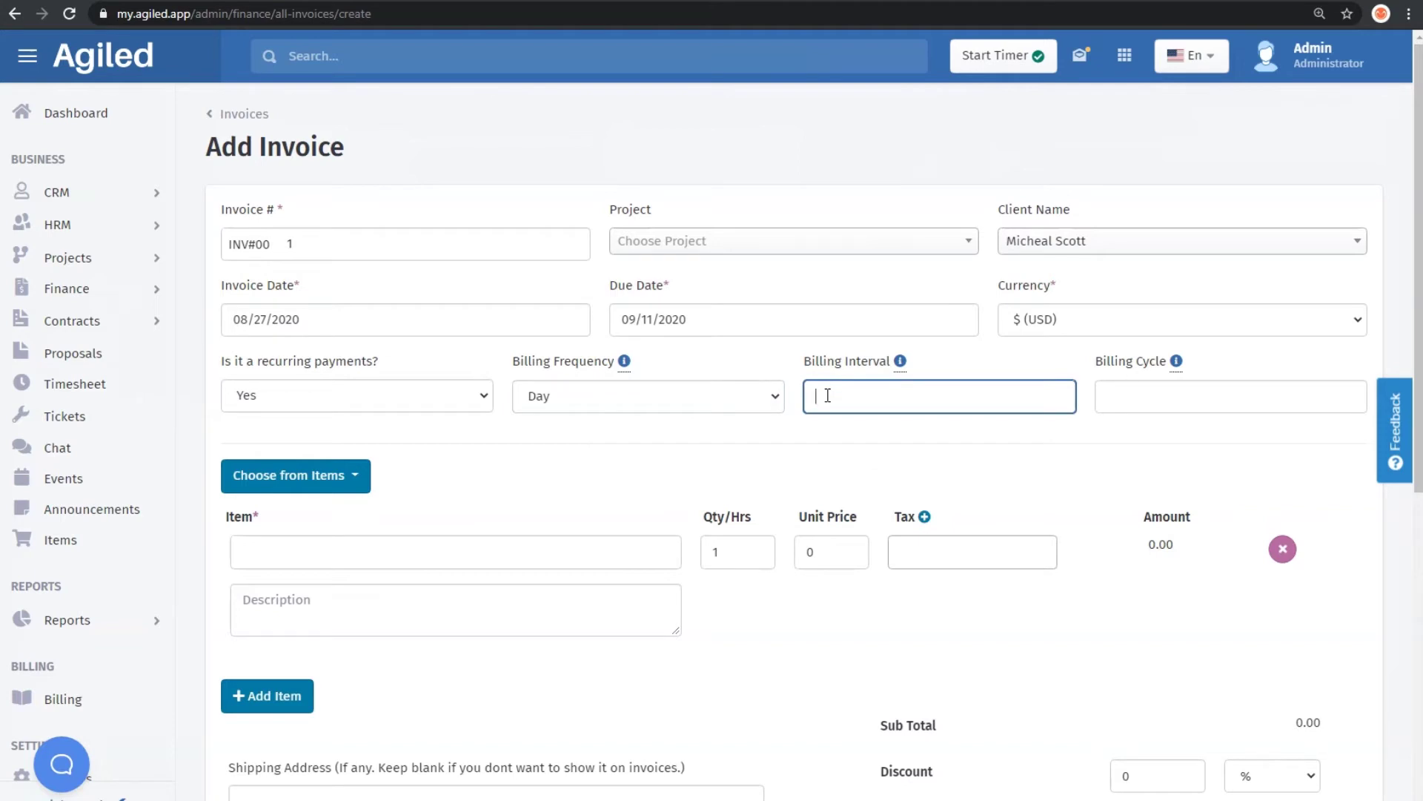
click(706, 397)
click(674, 442)
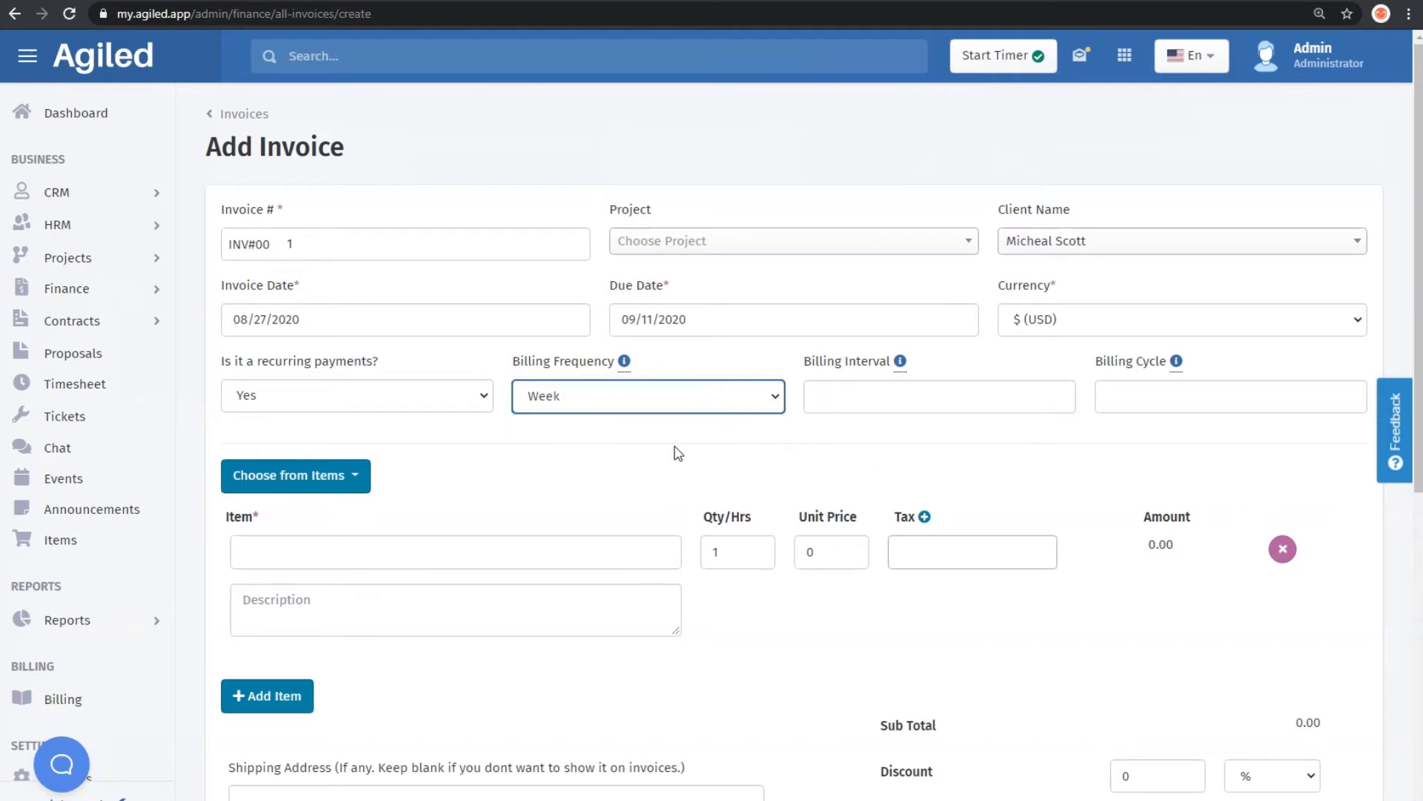
click(825, 394)
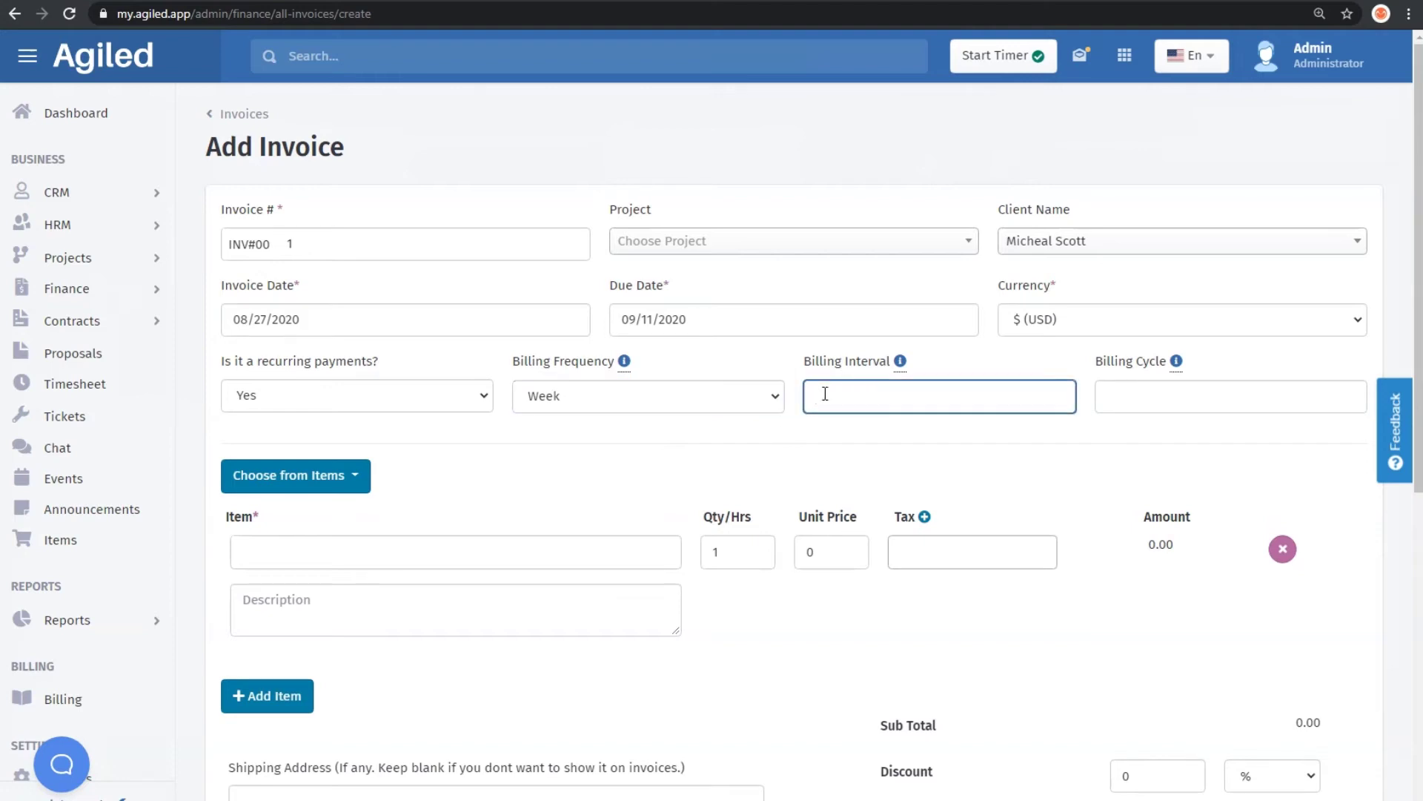
Set the billing frequency to Month and the billing interval to 1
click(705, 399)
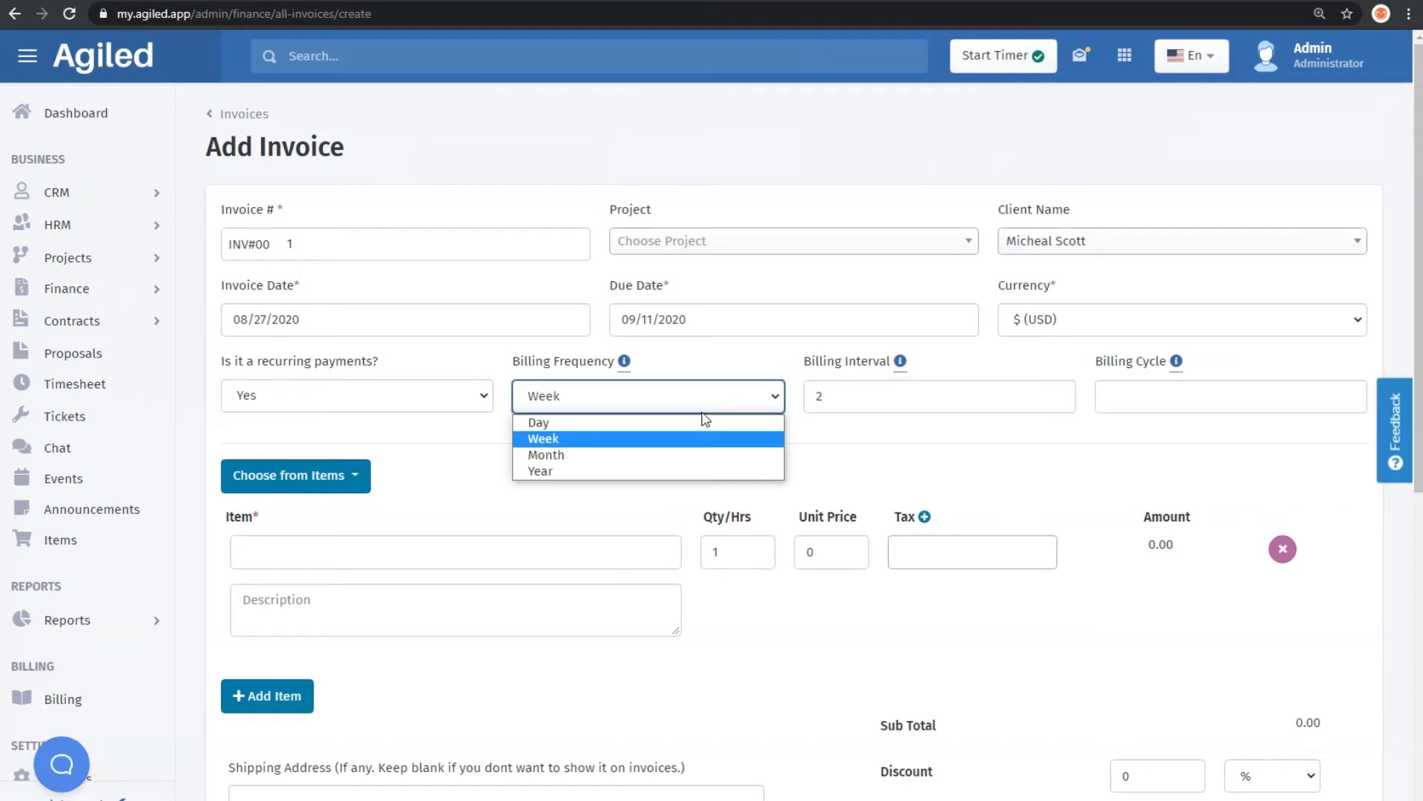
click(684, 455)
click(872, 397)
text(1)
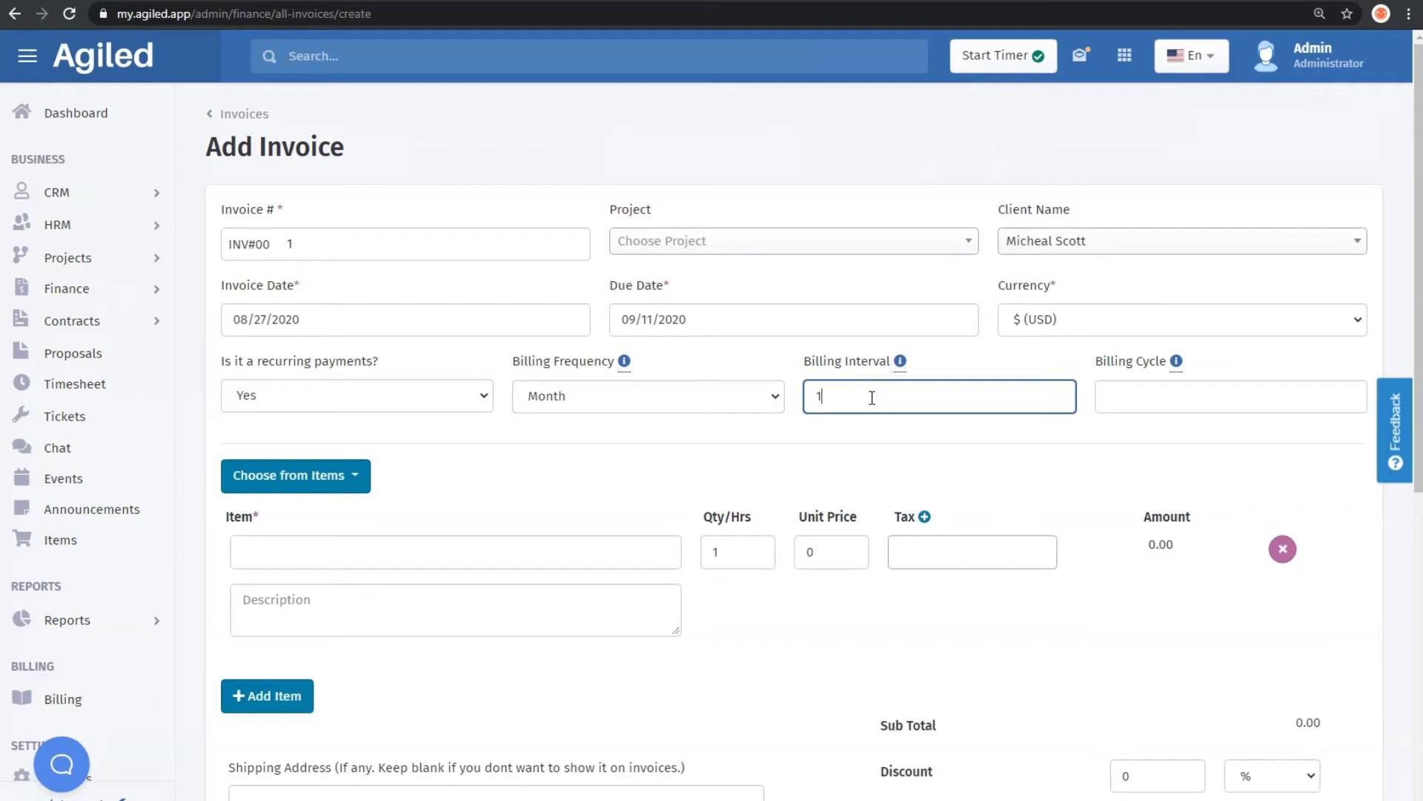
click(949, 443)
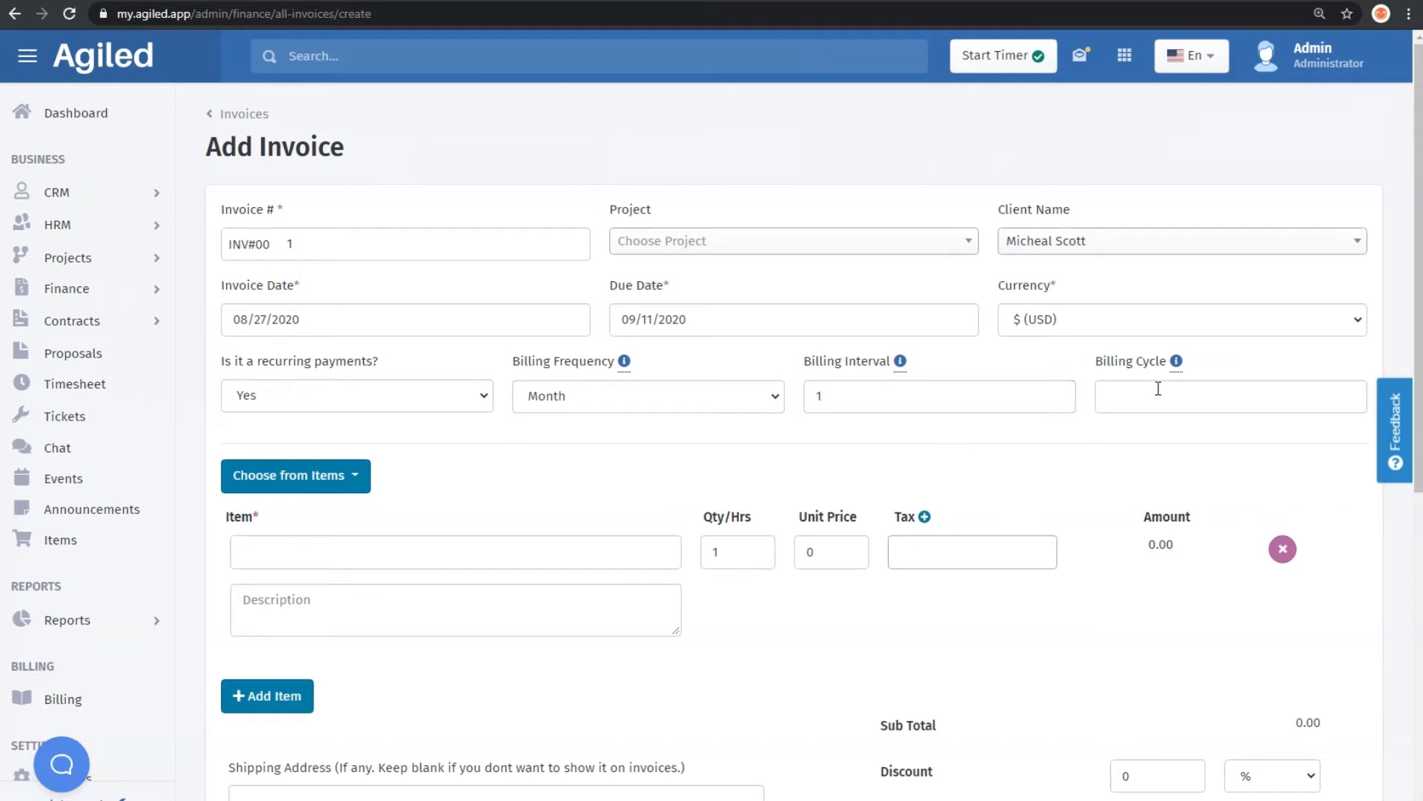
Set the billing cycle of the recurring invoice to 12
click(1157, 395)
text(1)
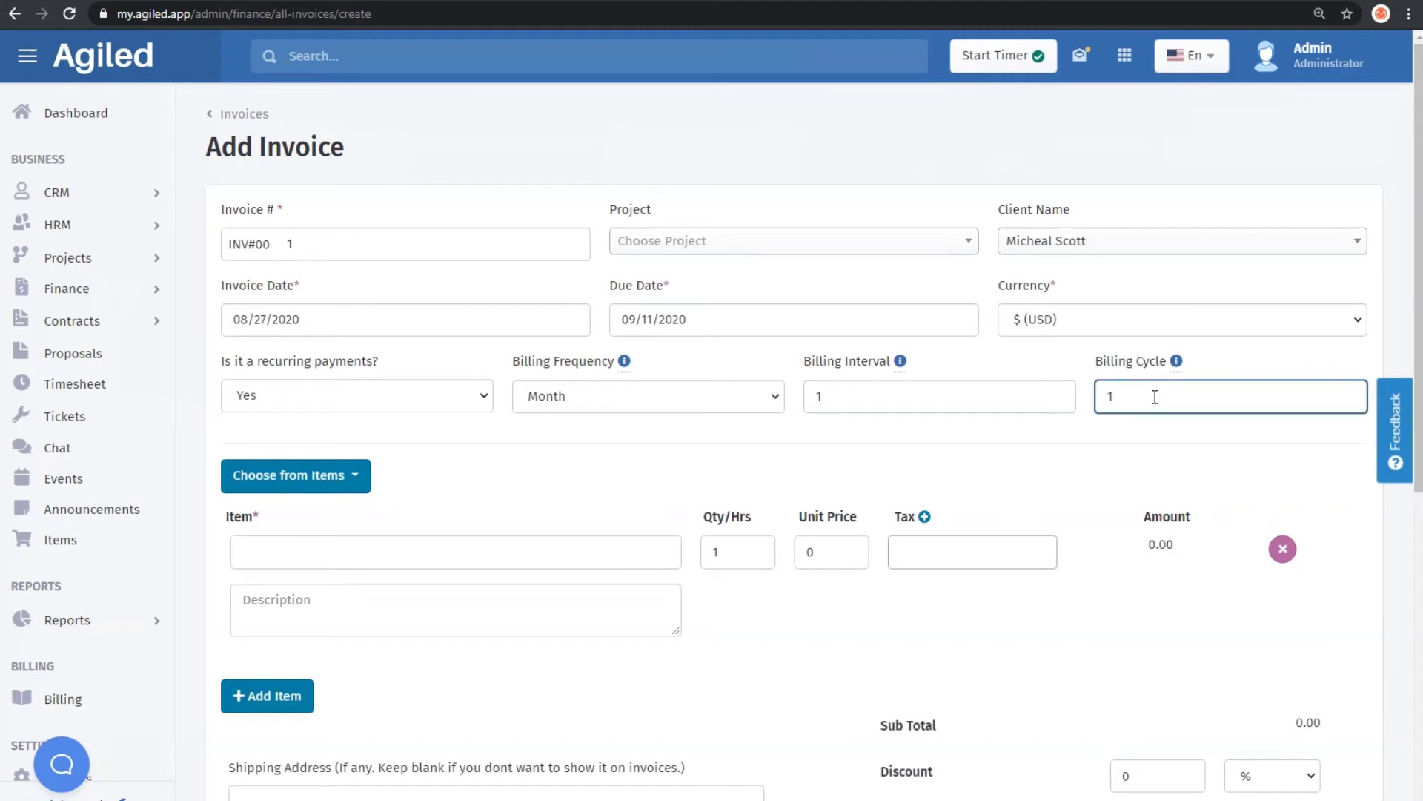
key(BackSpace)
click(767, 449)
click(829, 399)
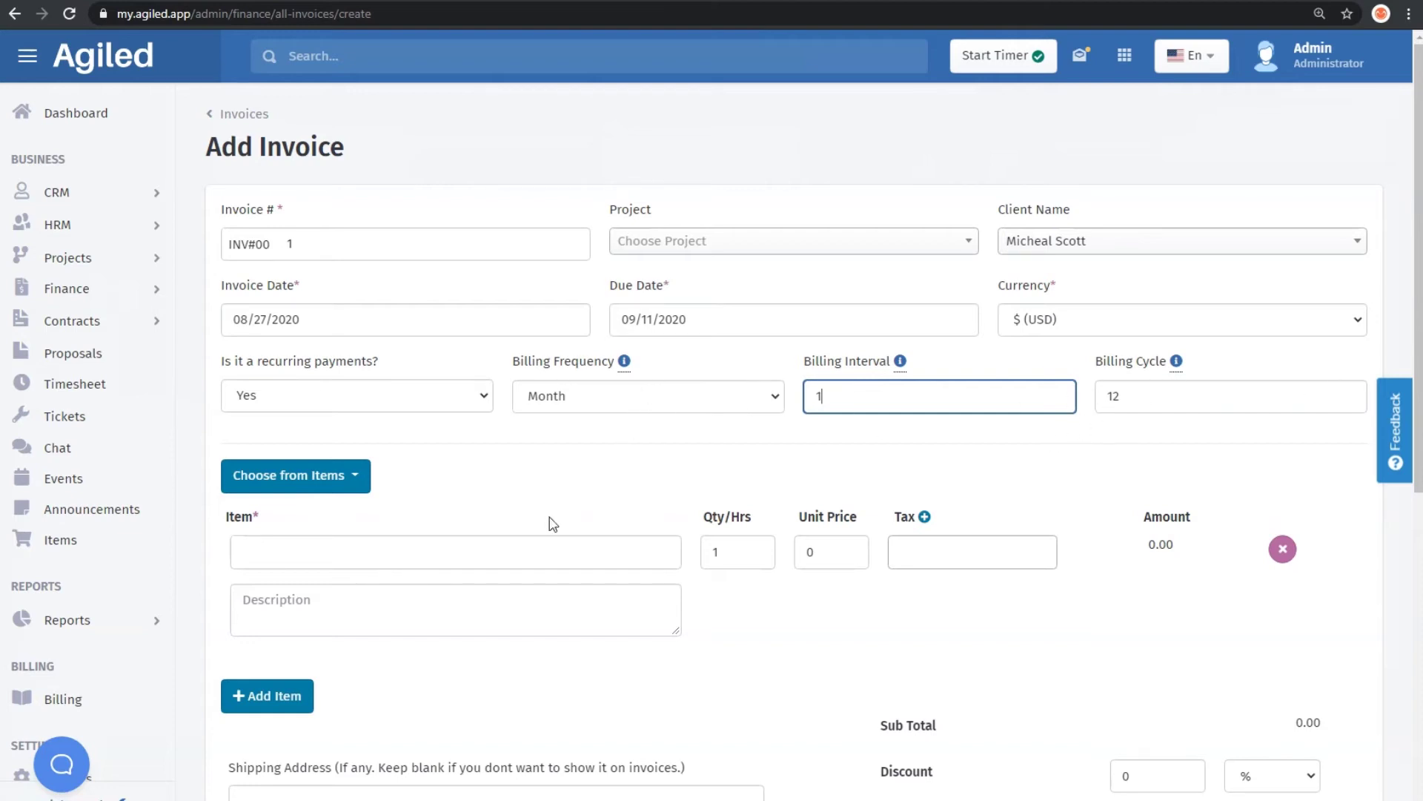
click(454, 469)
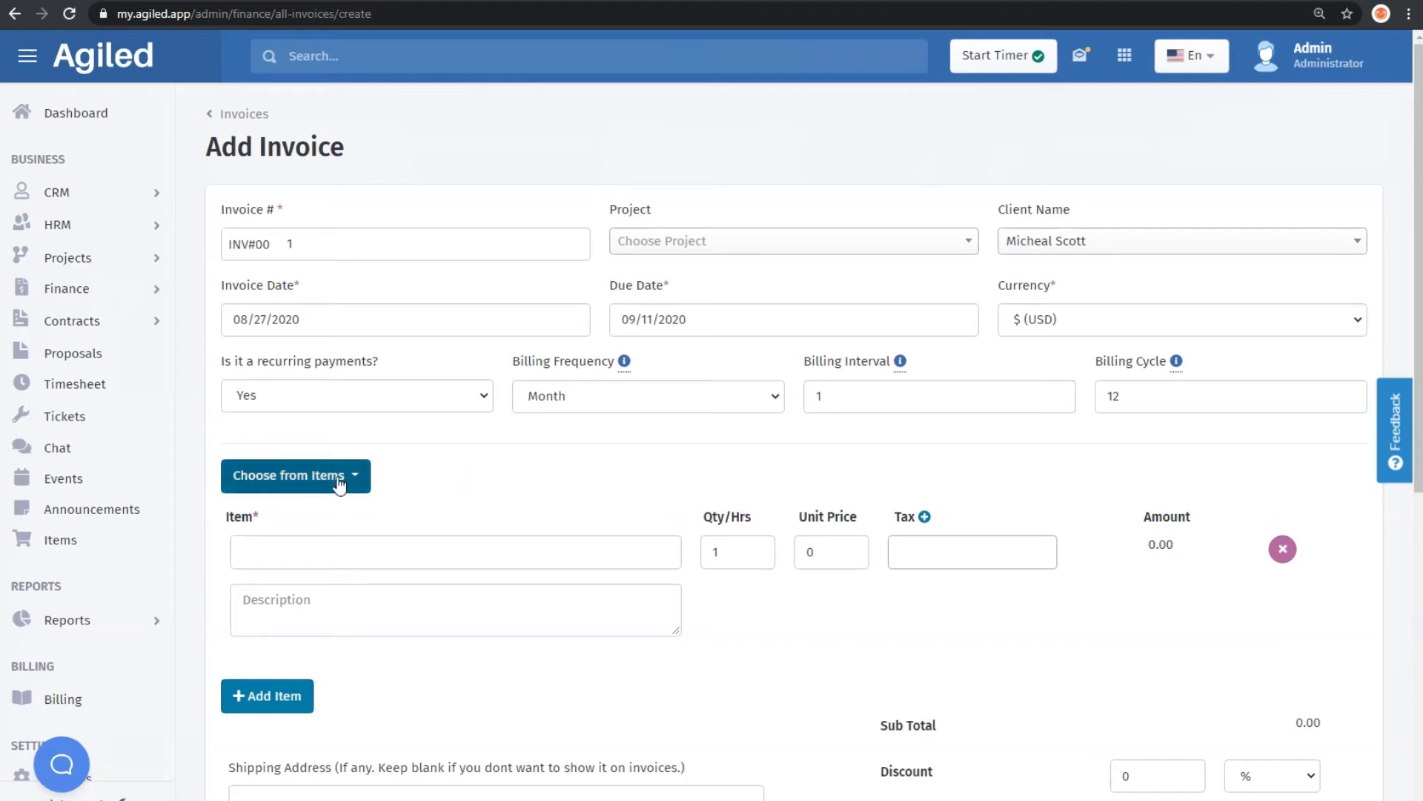
Add the saved item Content Marketing Package 1 to the invoice
click(338, 476)
click(295, 486)
click(295, 480)
click(454, 526)
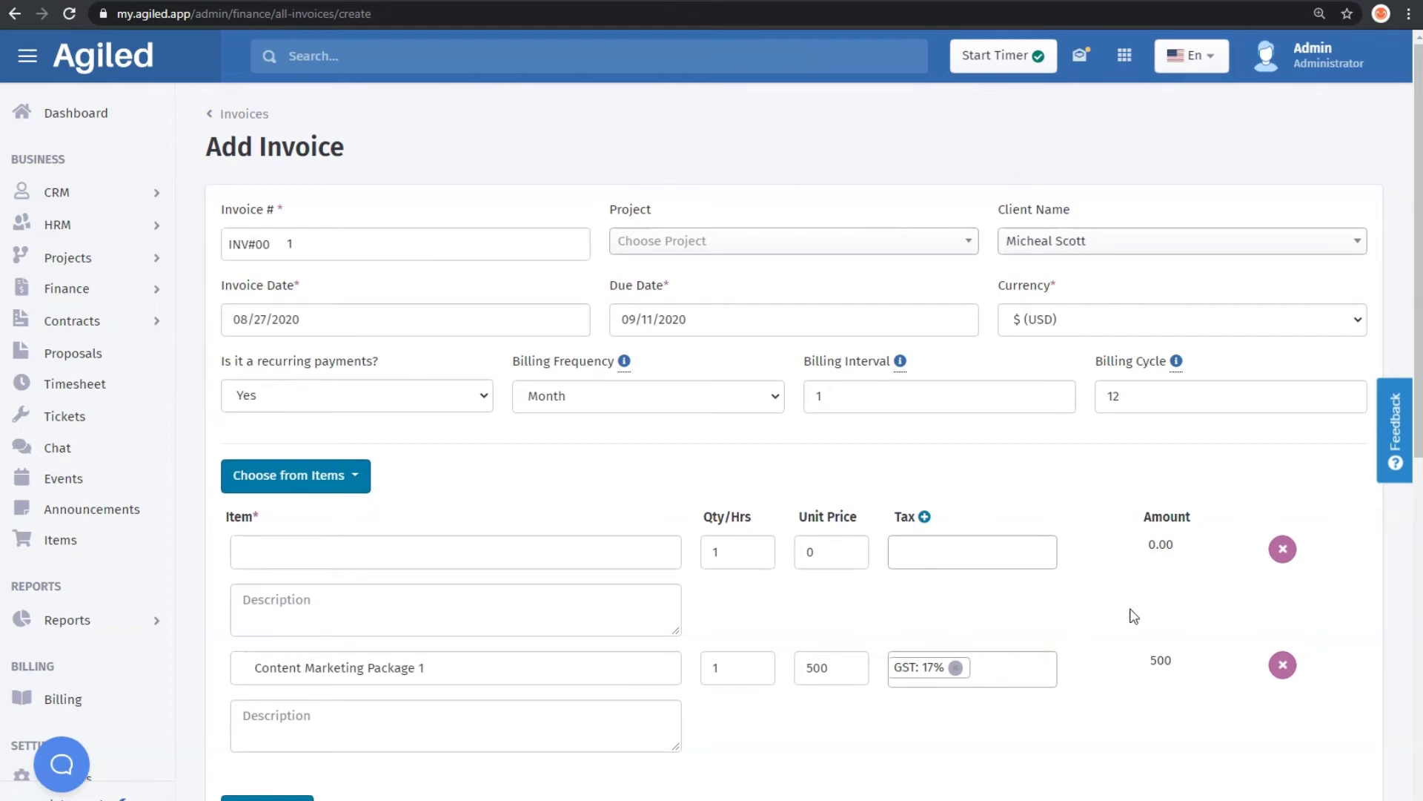
Fill in the empty item row as Content Writing with a unit price of 200, keeping the quantity at 1
scroll(271, 486, down, 2)
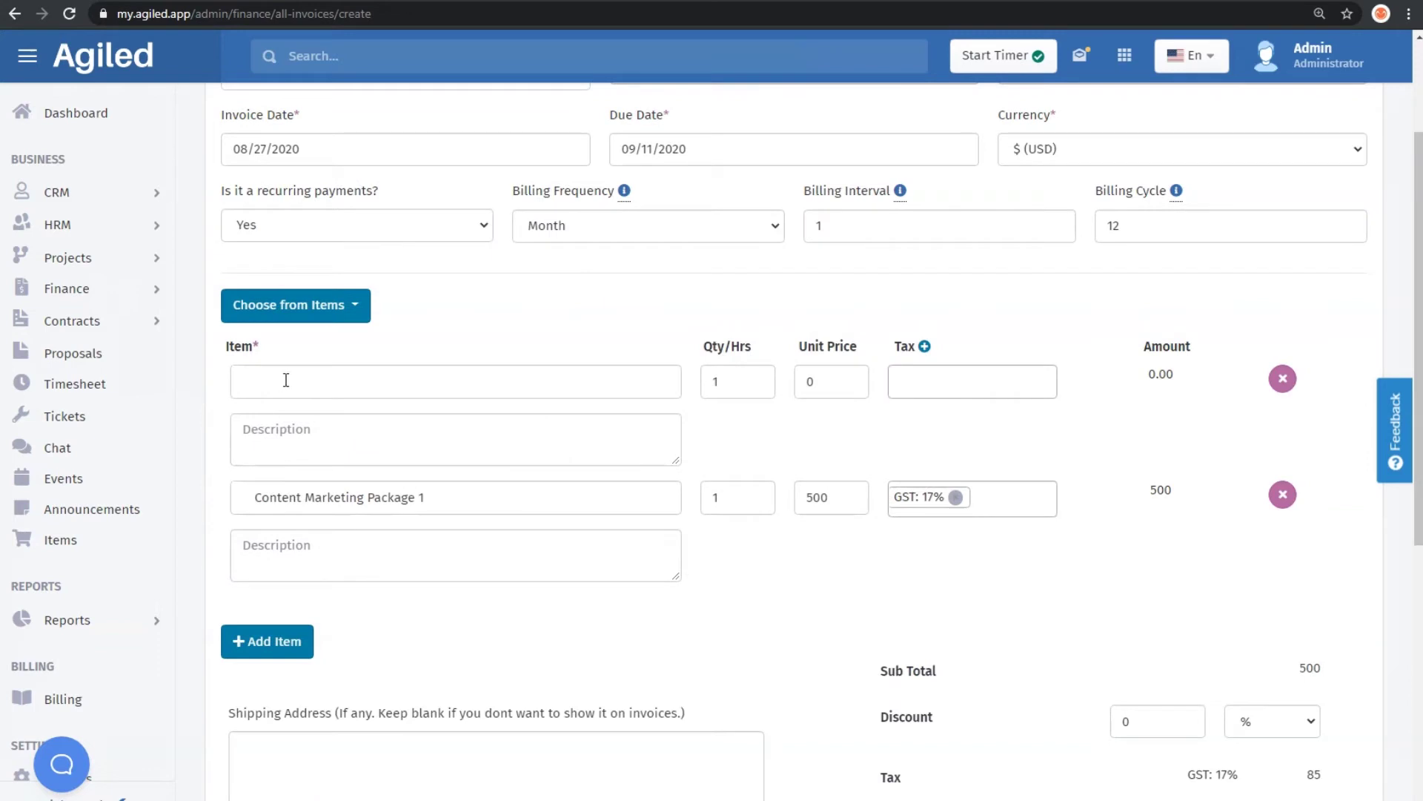
click(286, 380)
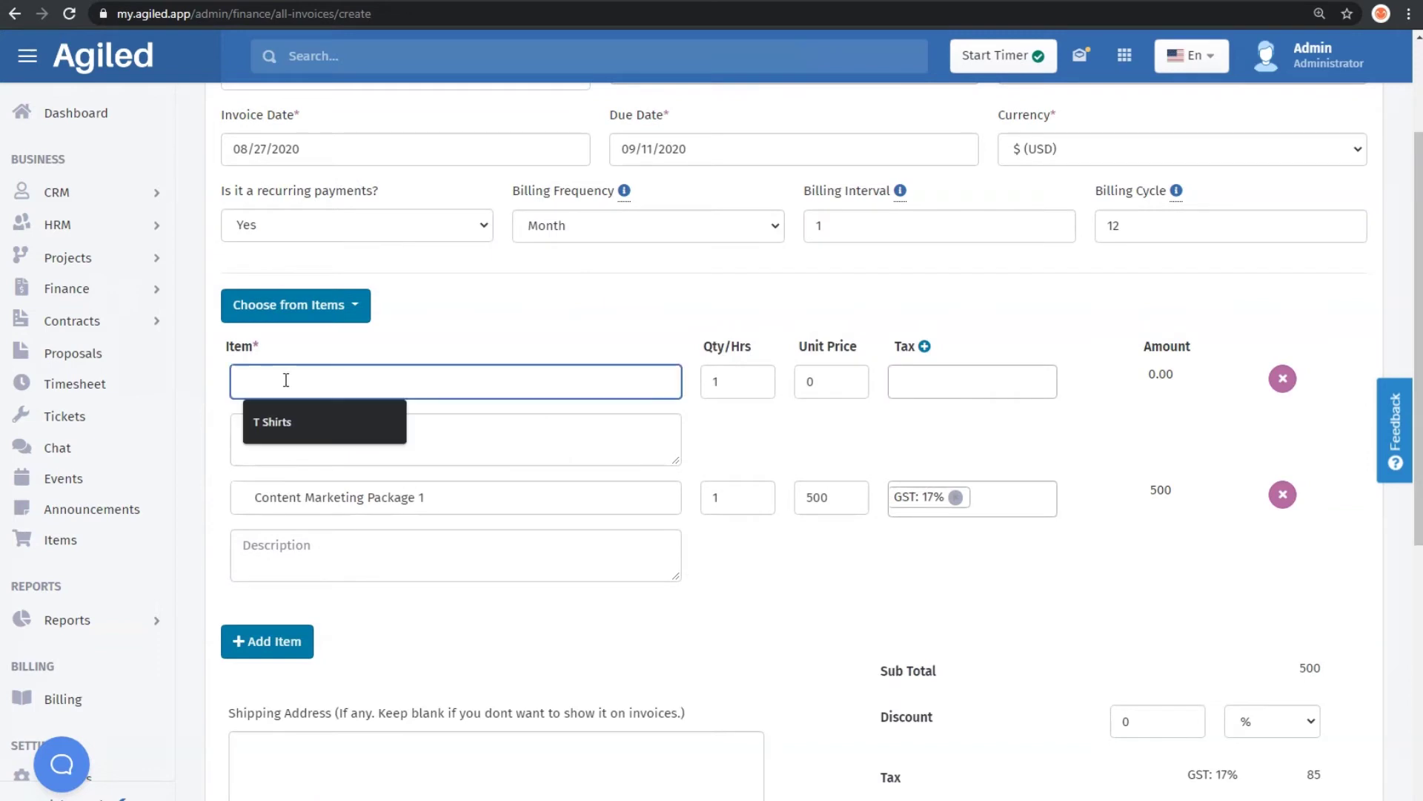
text(content)
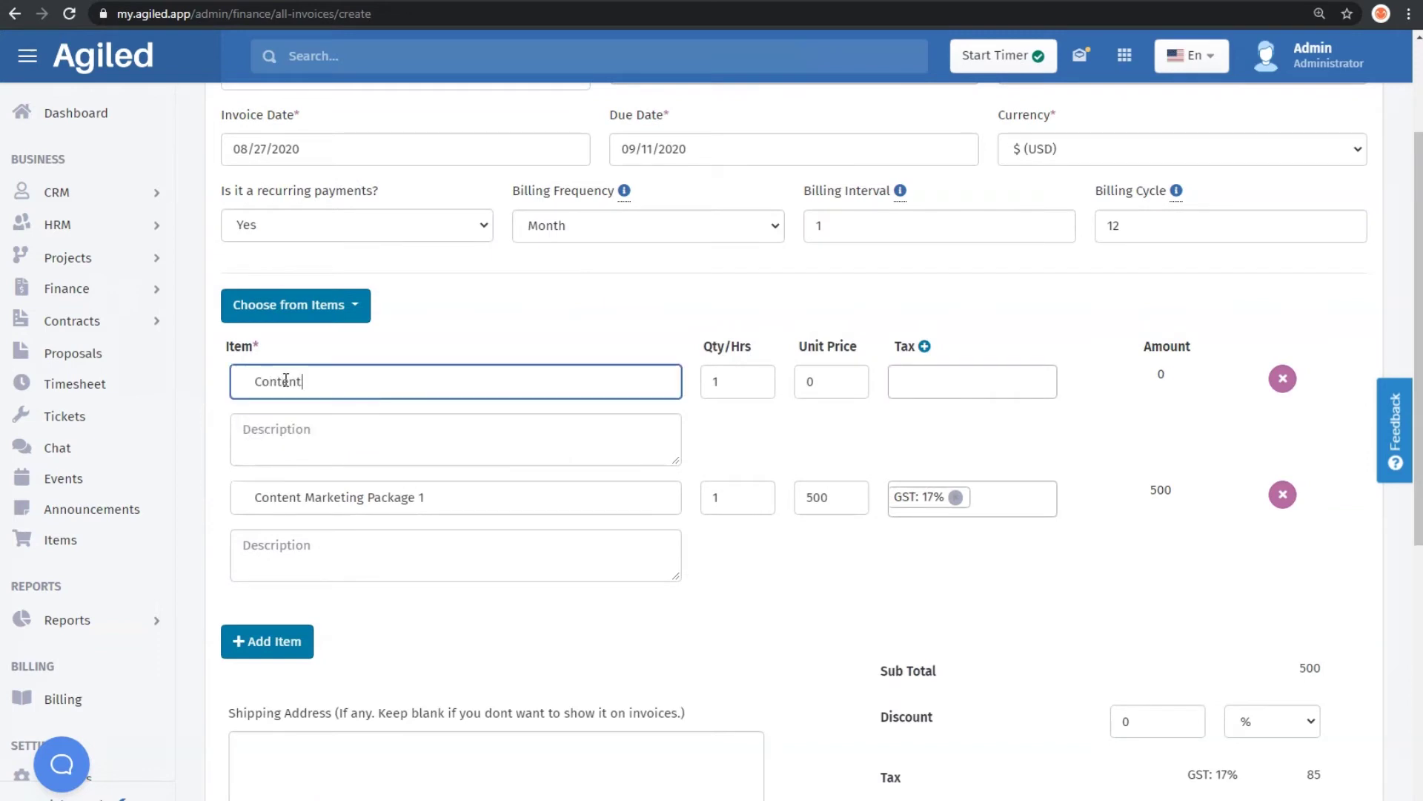
text( Wriing)
key(Tab)
key(Tab)
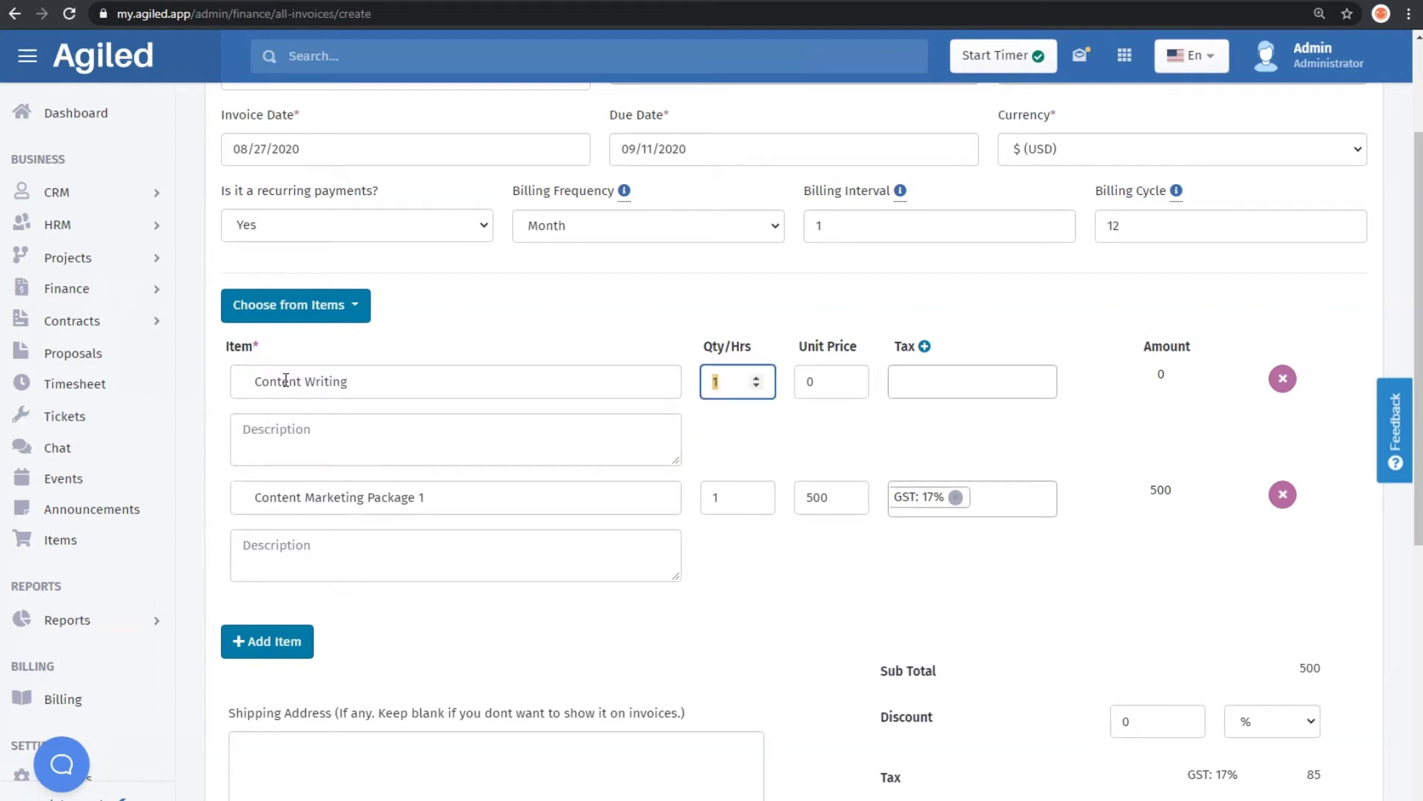
key(Tab)
text(200)
click(906, 381)
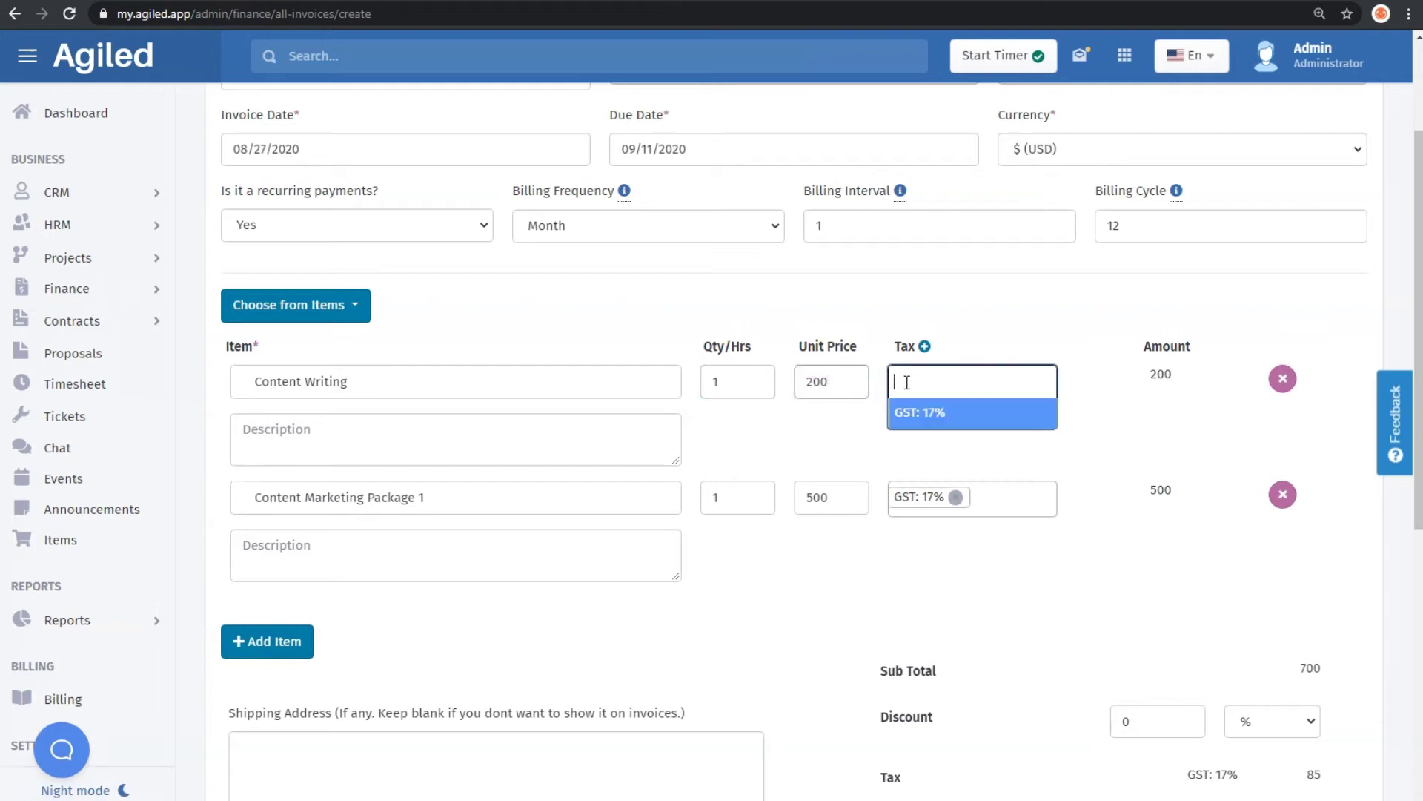
click(835, 319)
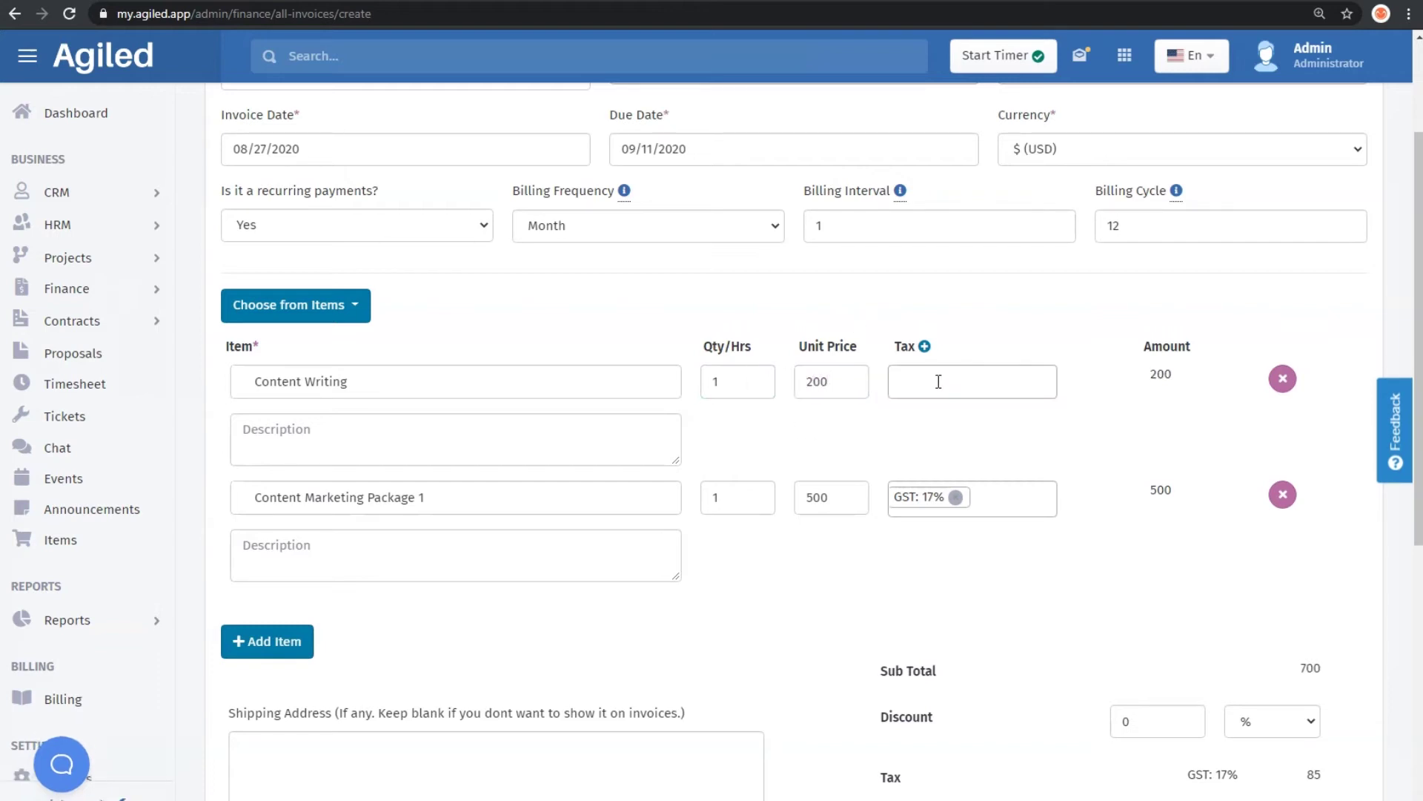
click(938, 381)
click(912, 391)
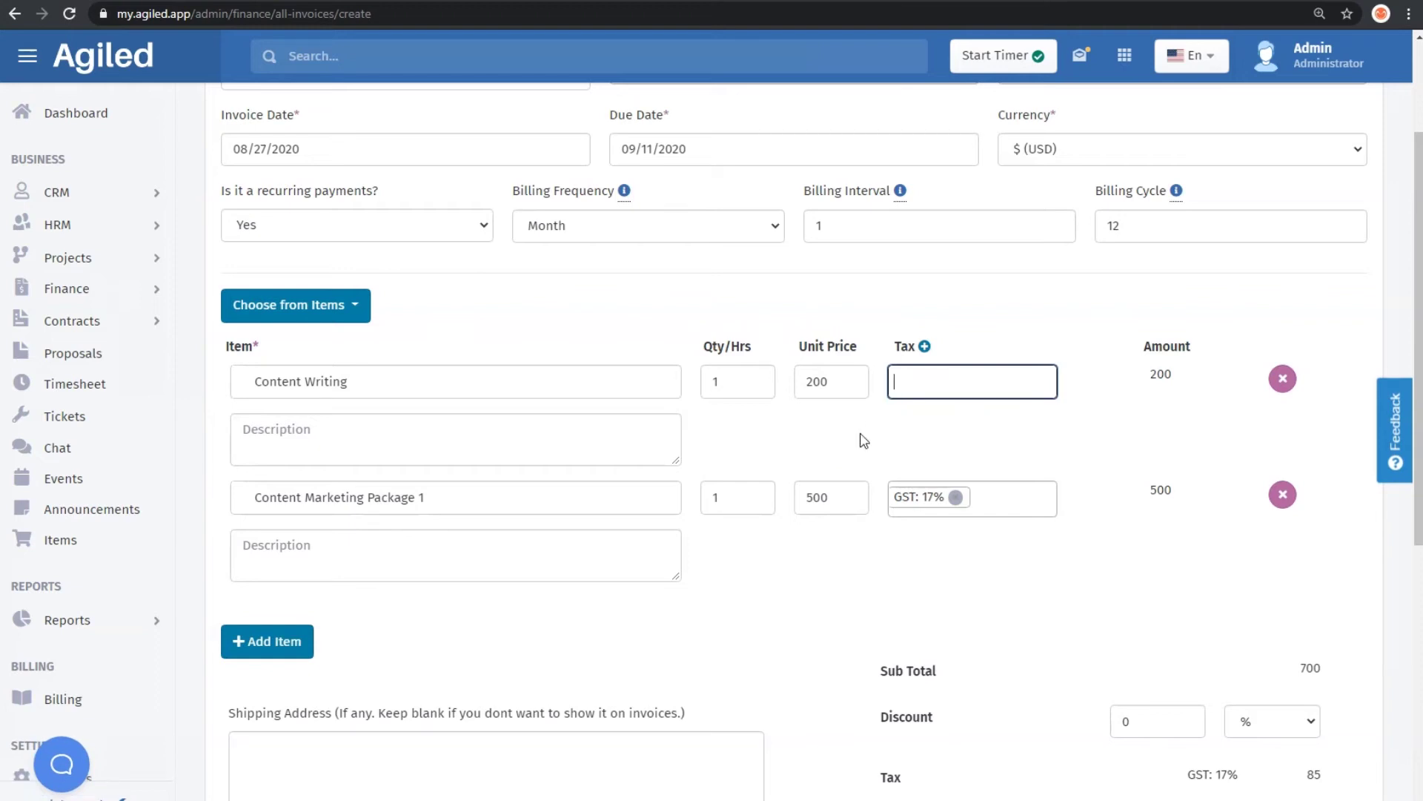
Create a new tax named Tax with a rate of 10%
click(925, 346)
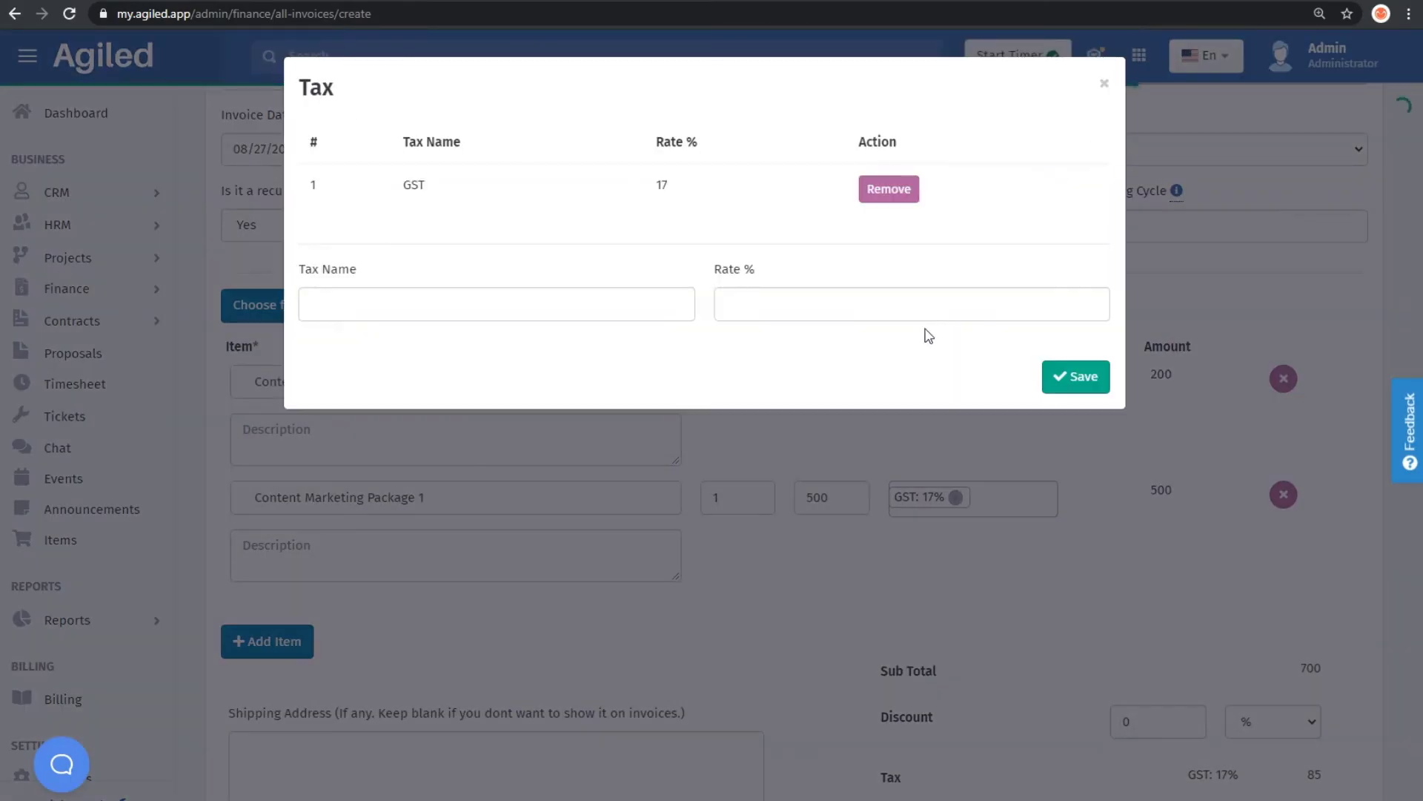
click(376, 309)
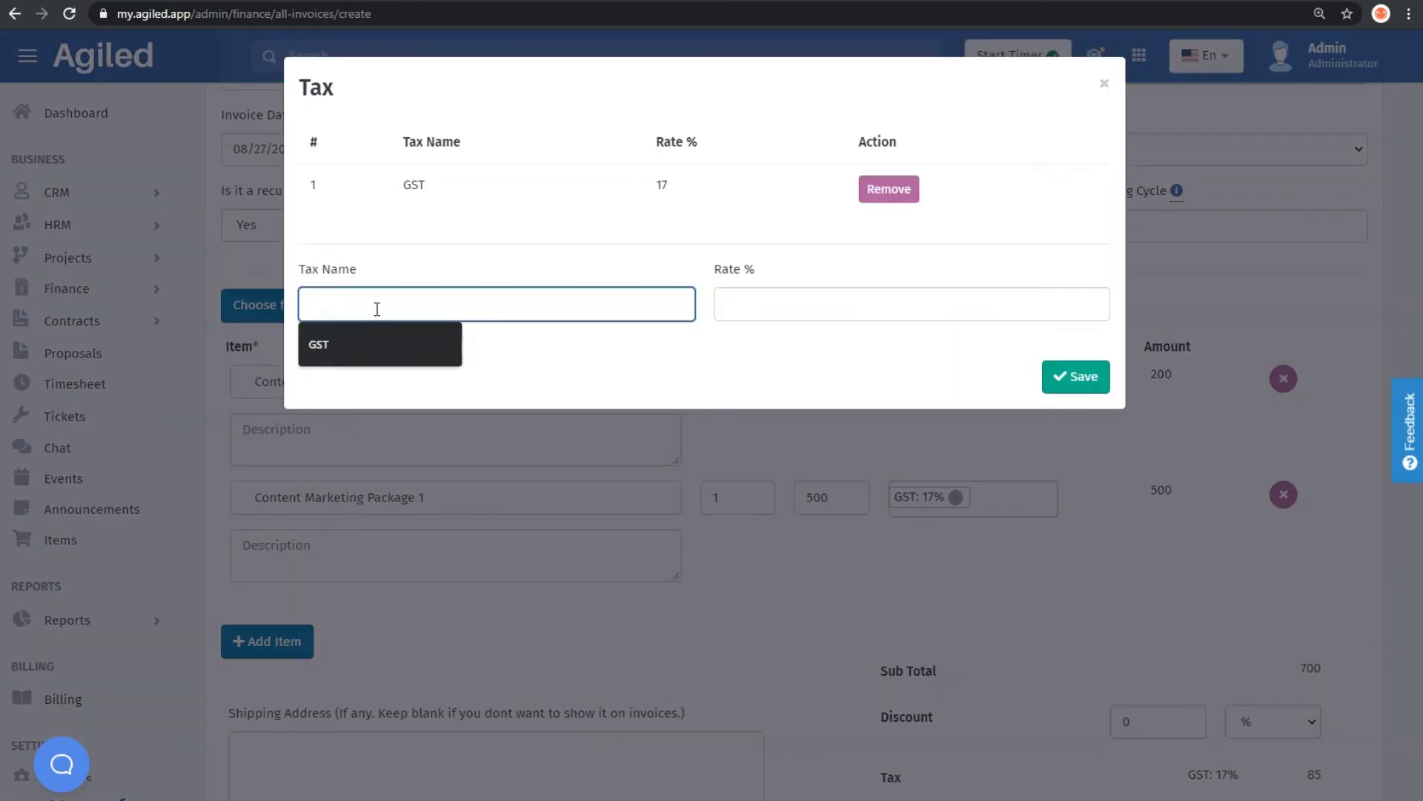
text(Taxe)
key(BackSpace)
key(BackSpace)
key(BackSpace)
text(ax)
key(Tab)
text(10)
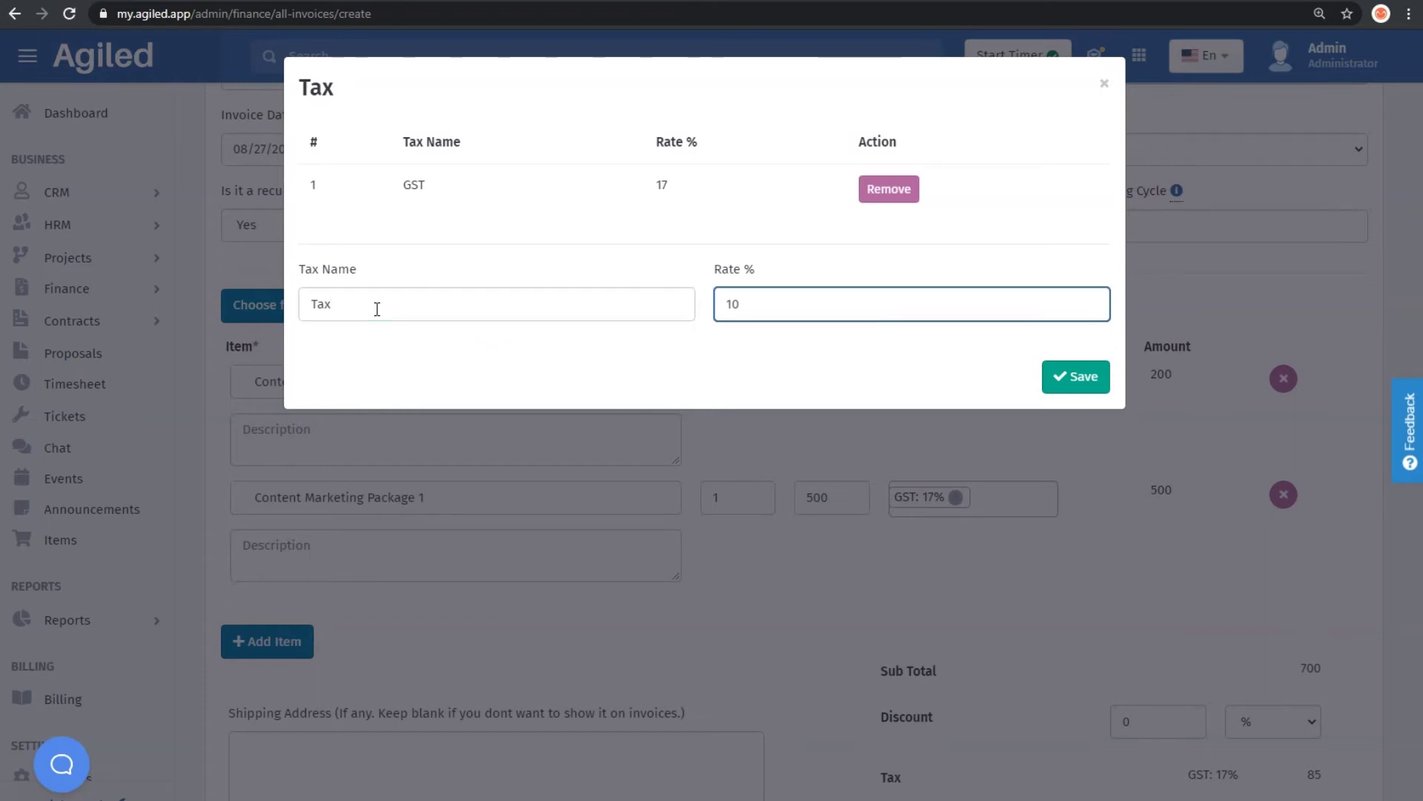
click(1048, 371)
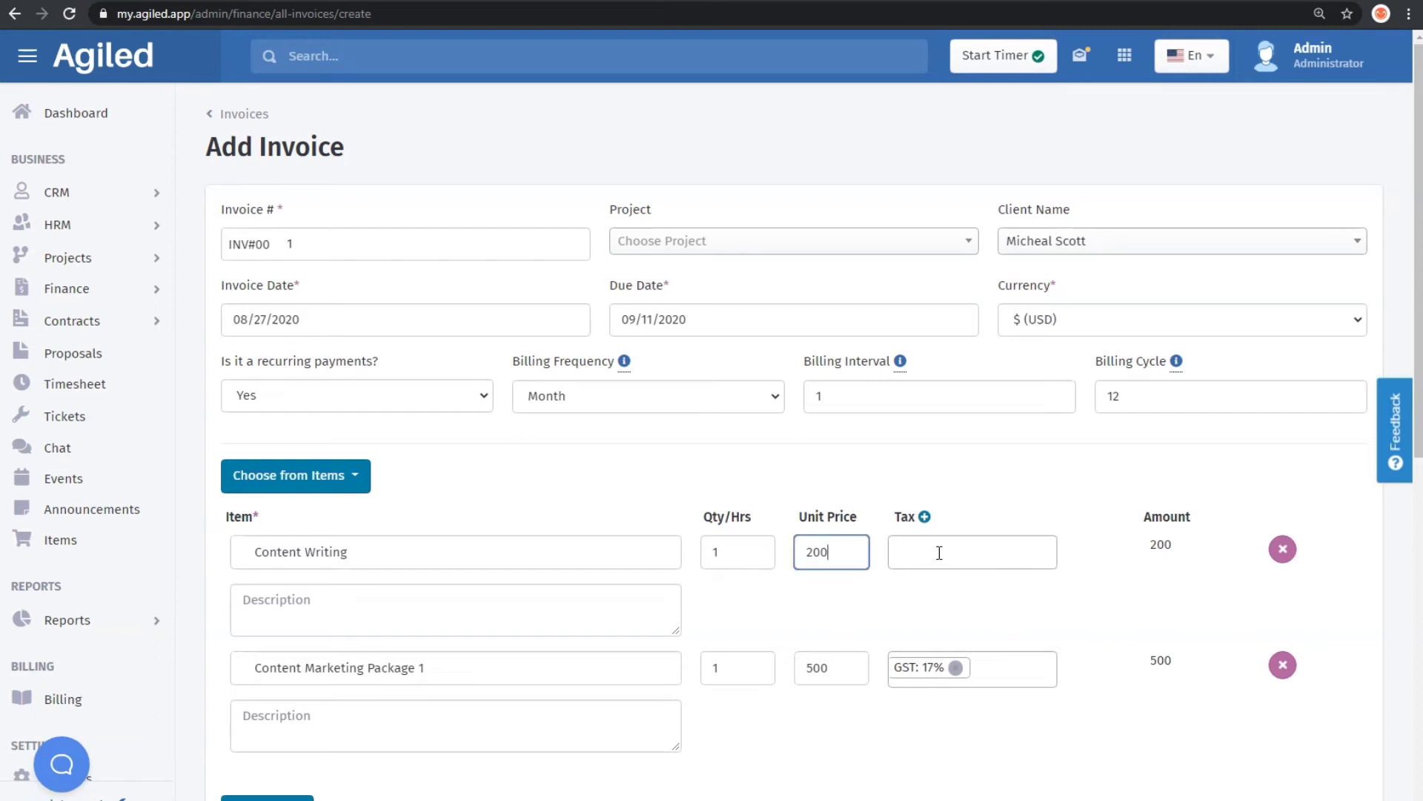
Apply the Tax: 10% rate to the Content Writing item
click(939, 553)
click(920, 616)
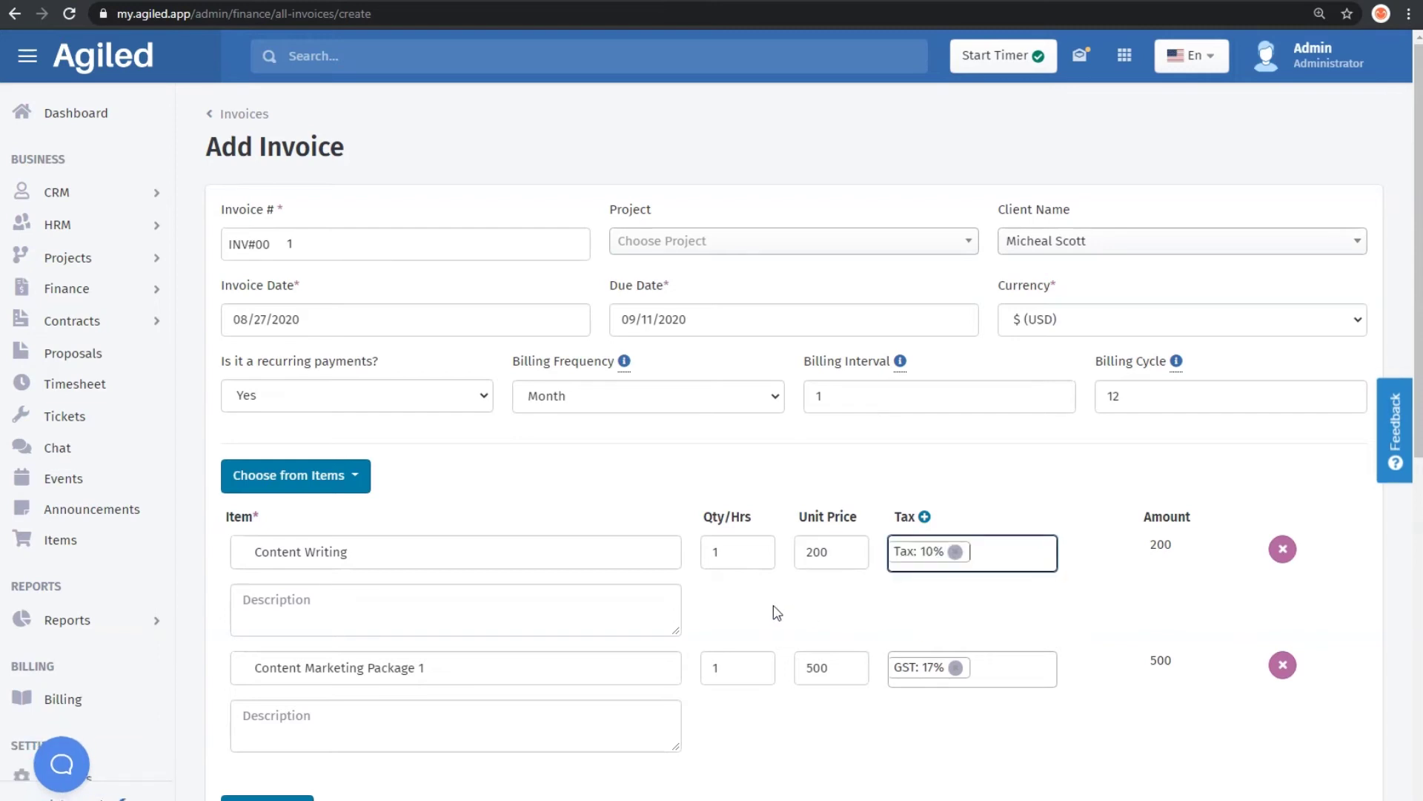
scroll(788, 599, down, 5)
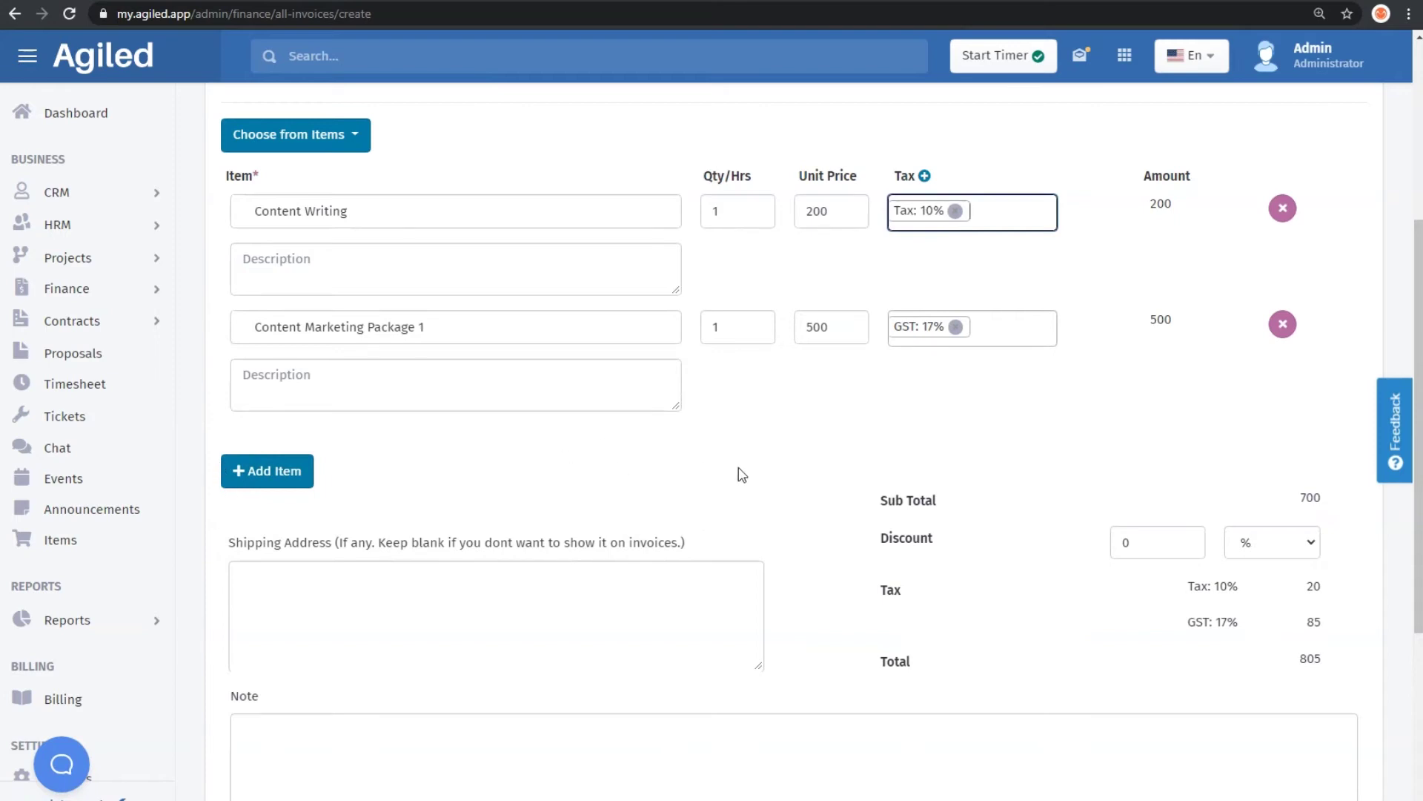
scroll(608, 552, down, 3)
Set the invoice discount to a fixed amount of 100
click(373, 338)
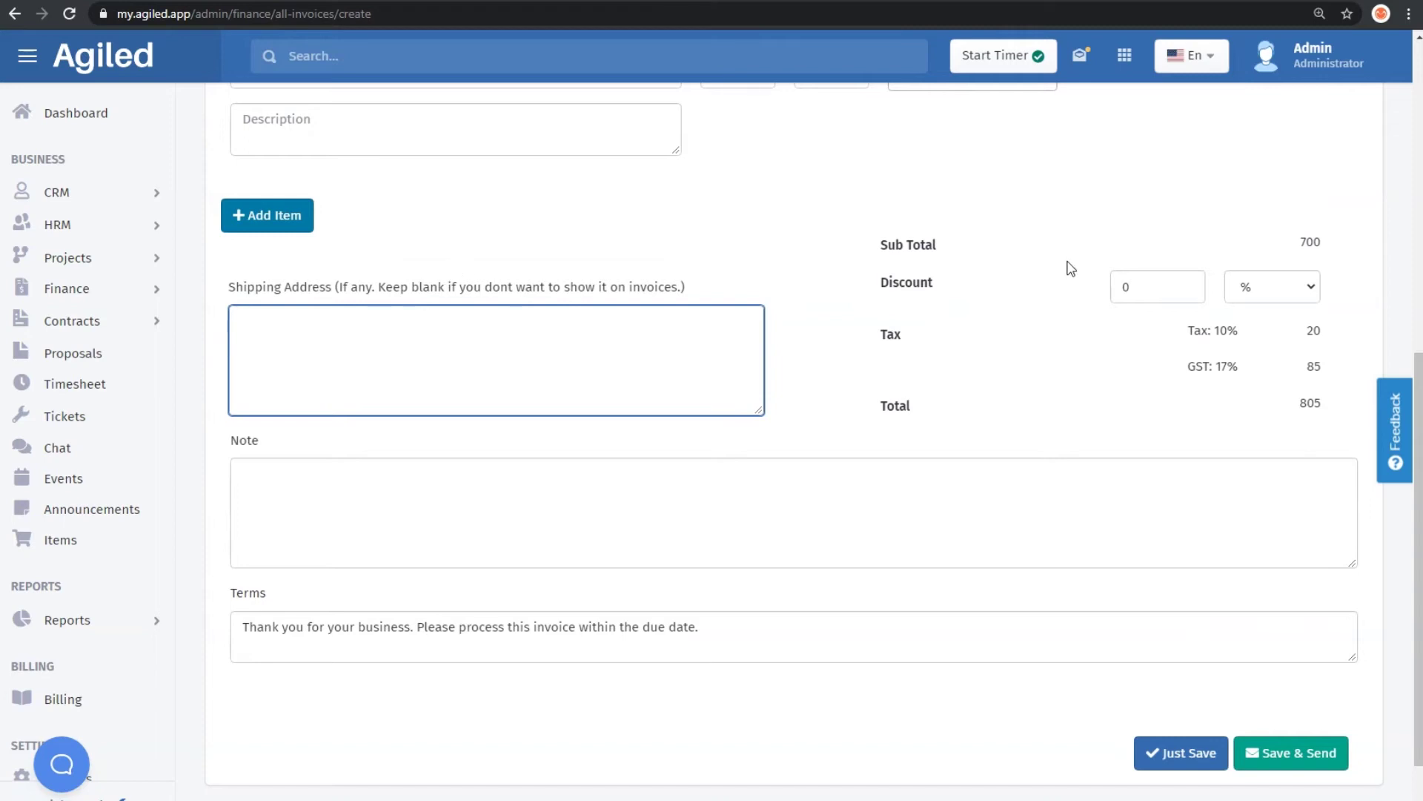
click(1268, 295)
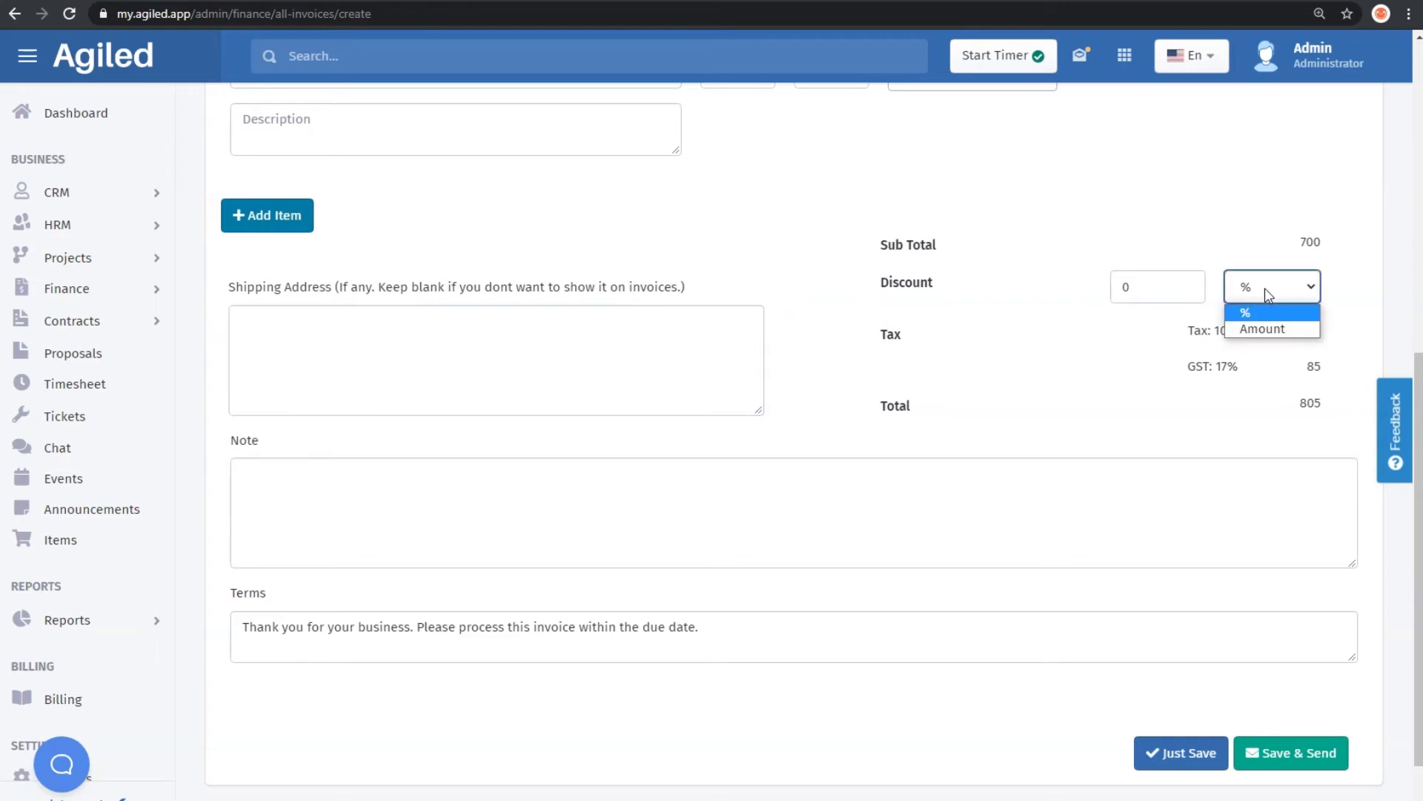
click(1266, 328)
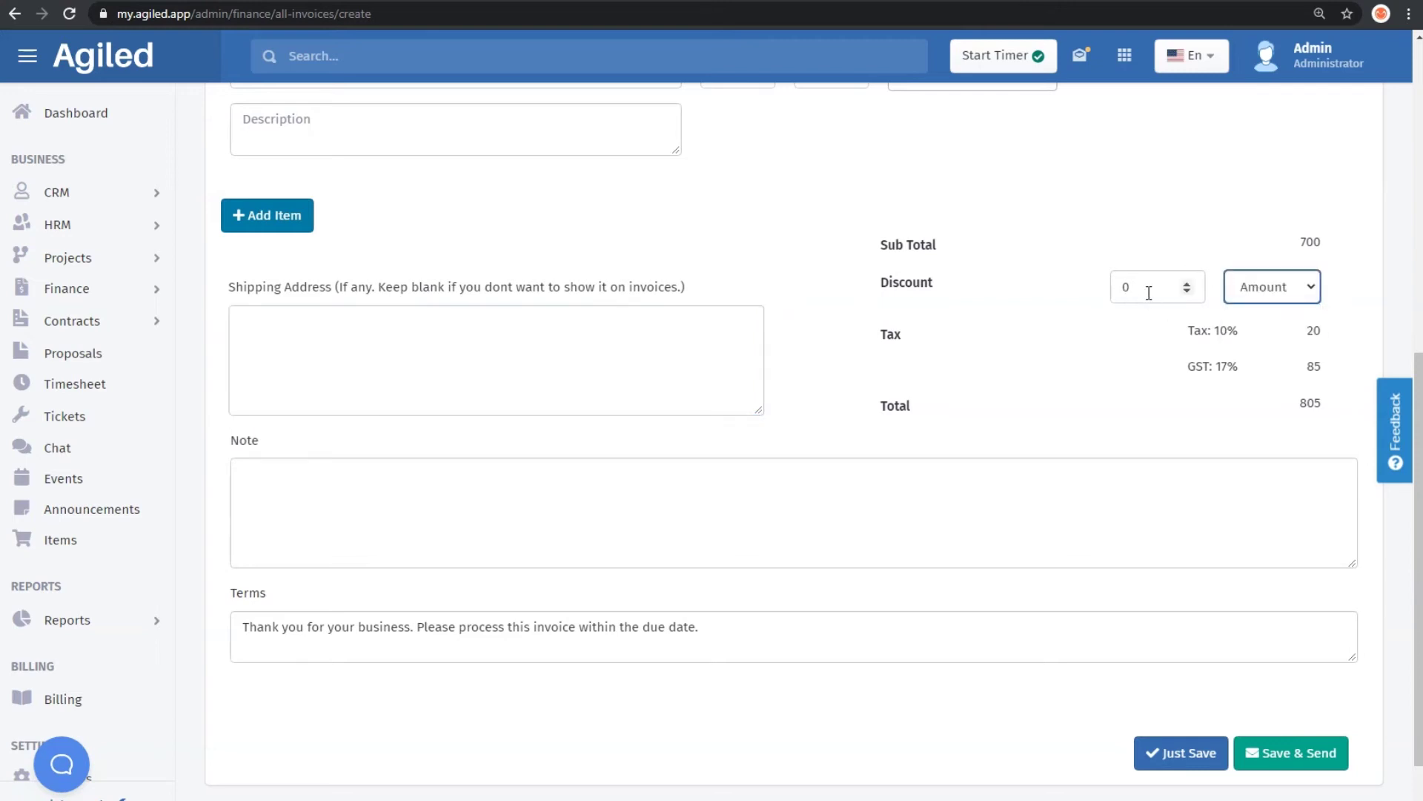
double_click(1124, 288)
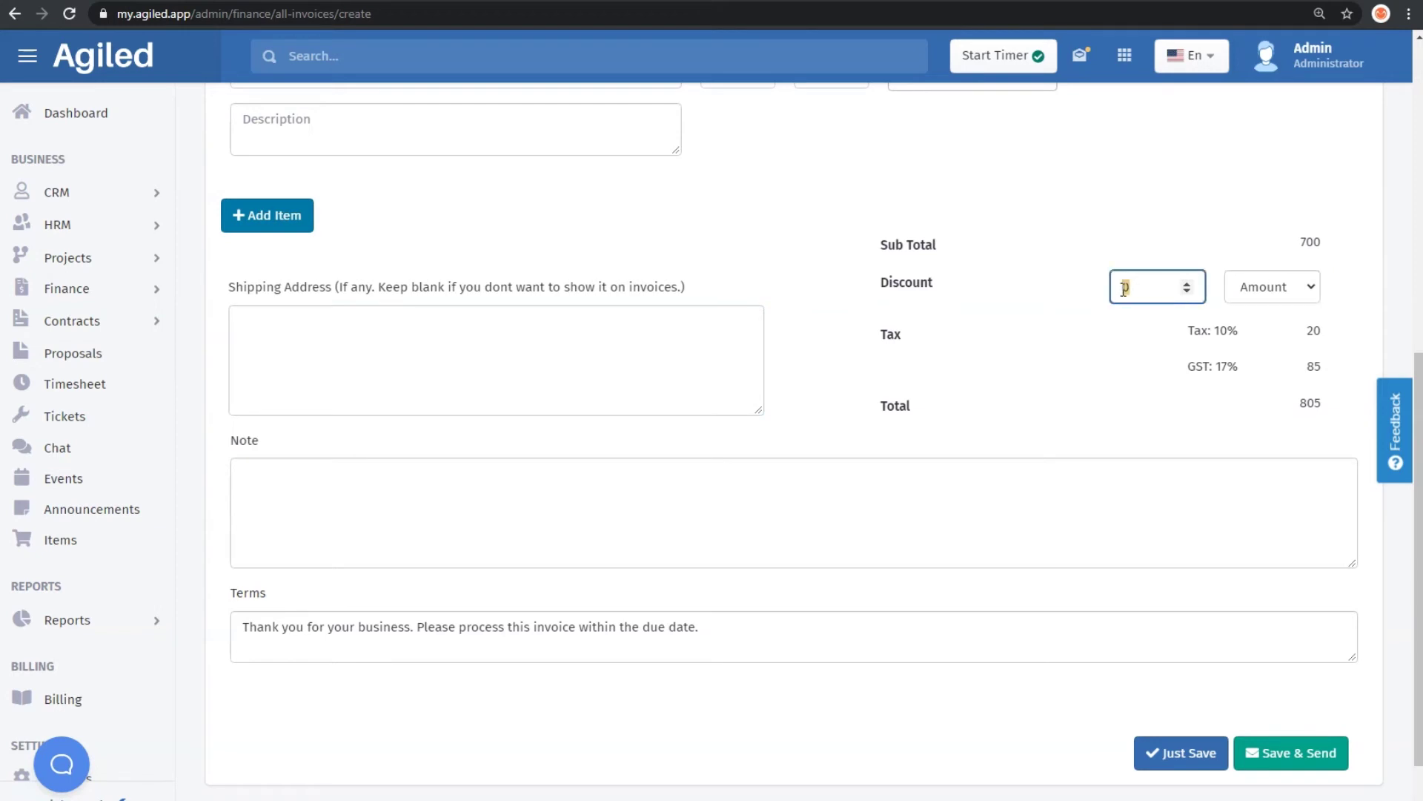
text(100)
Switch the invoice discount to a percentage and set it to 10%
click(1253, 288)
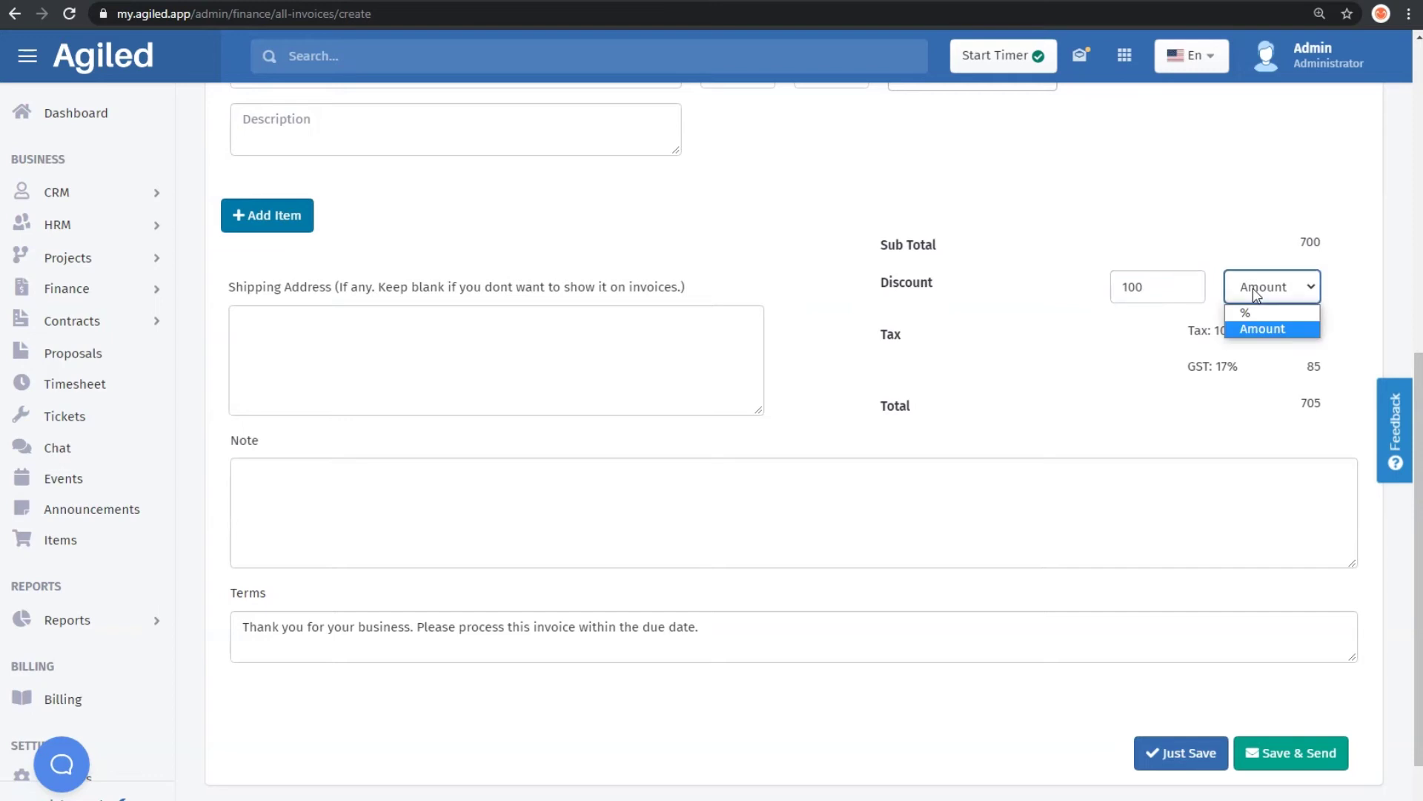
click(1287, 314)
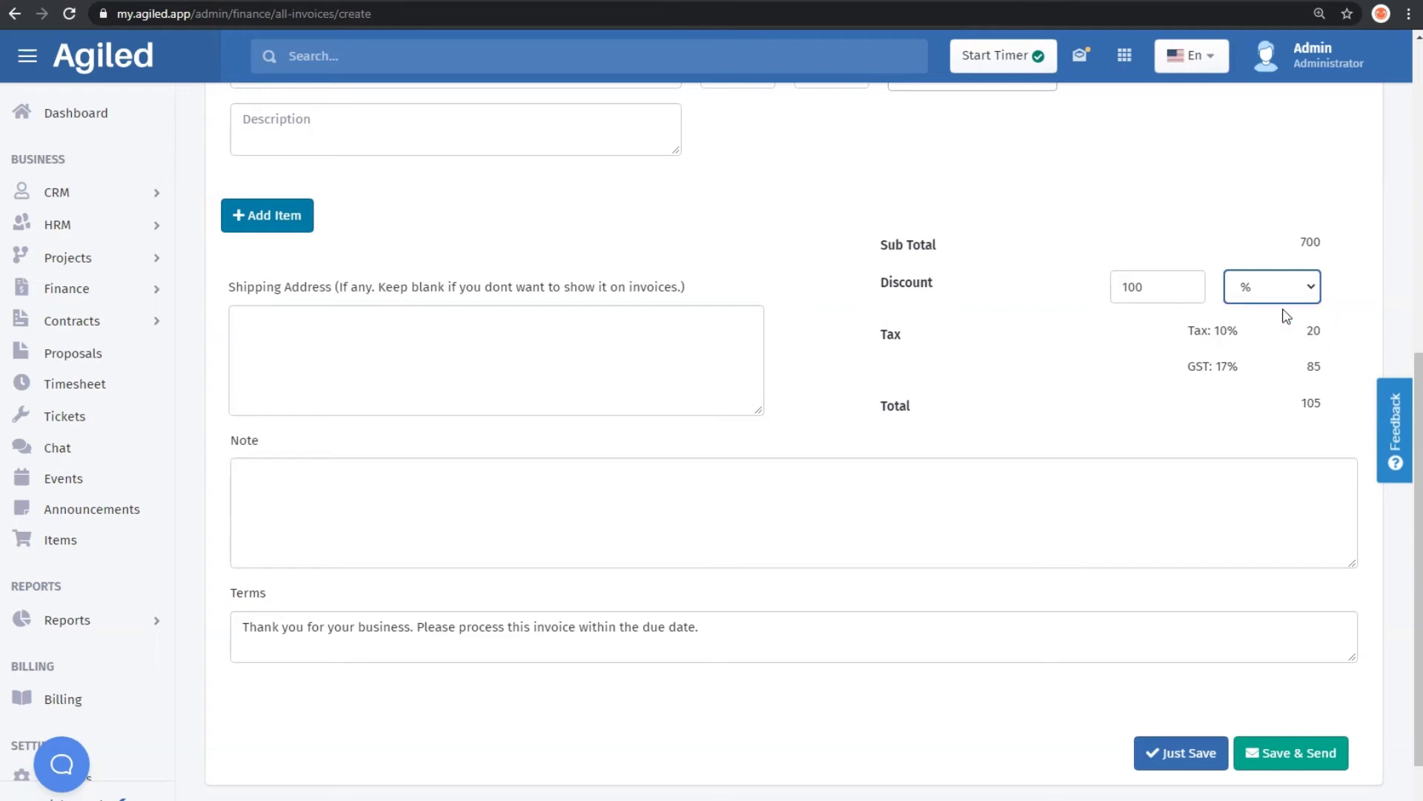
double_click(1116, 286)
text(10)
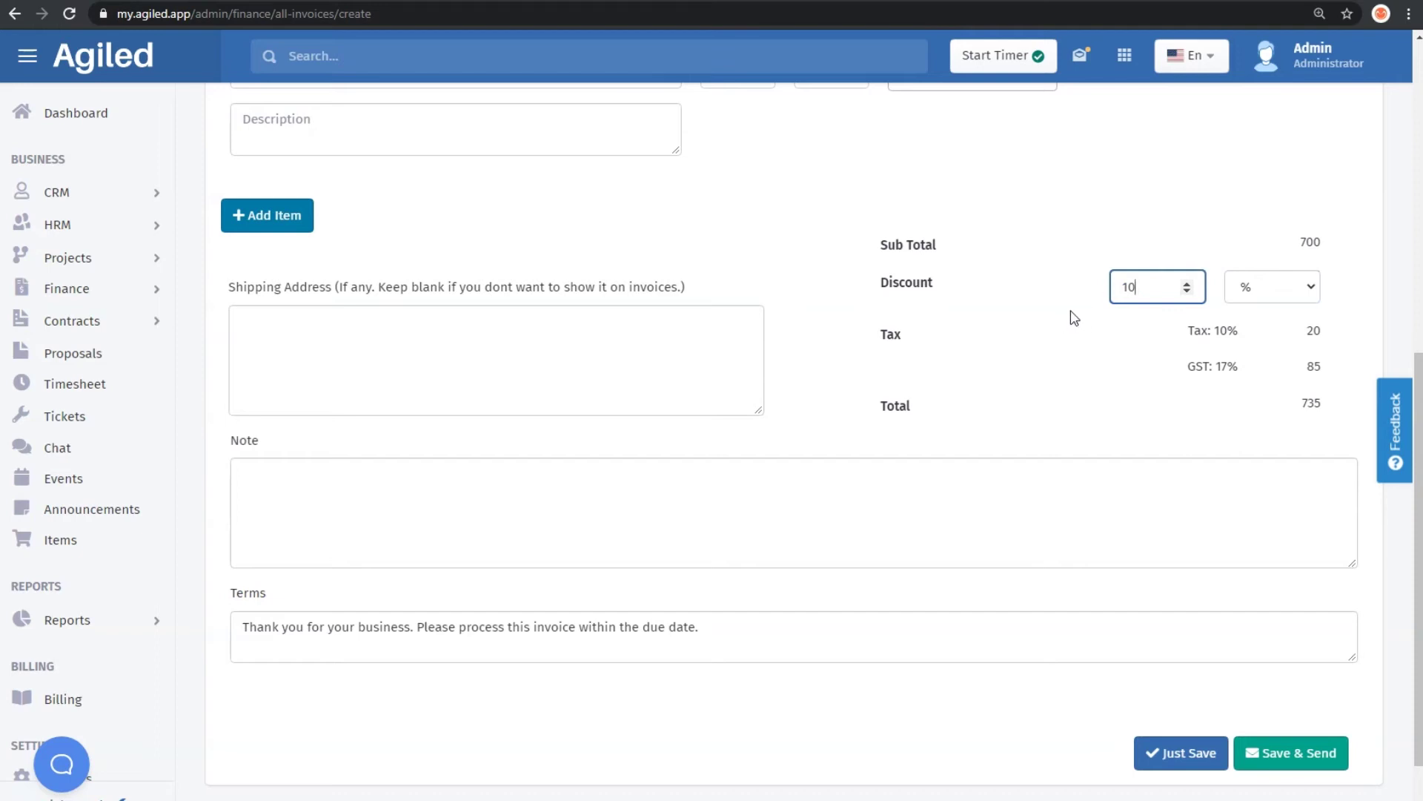
click(1084, 298)
Save the recurring invoice and send it to the client, leaving the note empty and keeping the default terms
scroll(528, 514, down, 2)
click(531, 439)
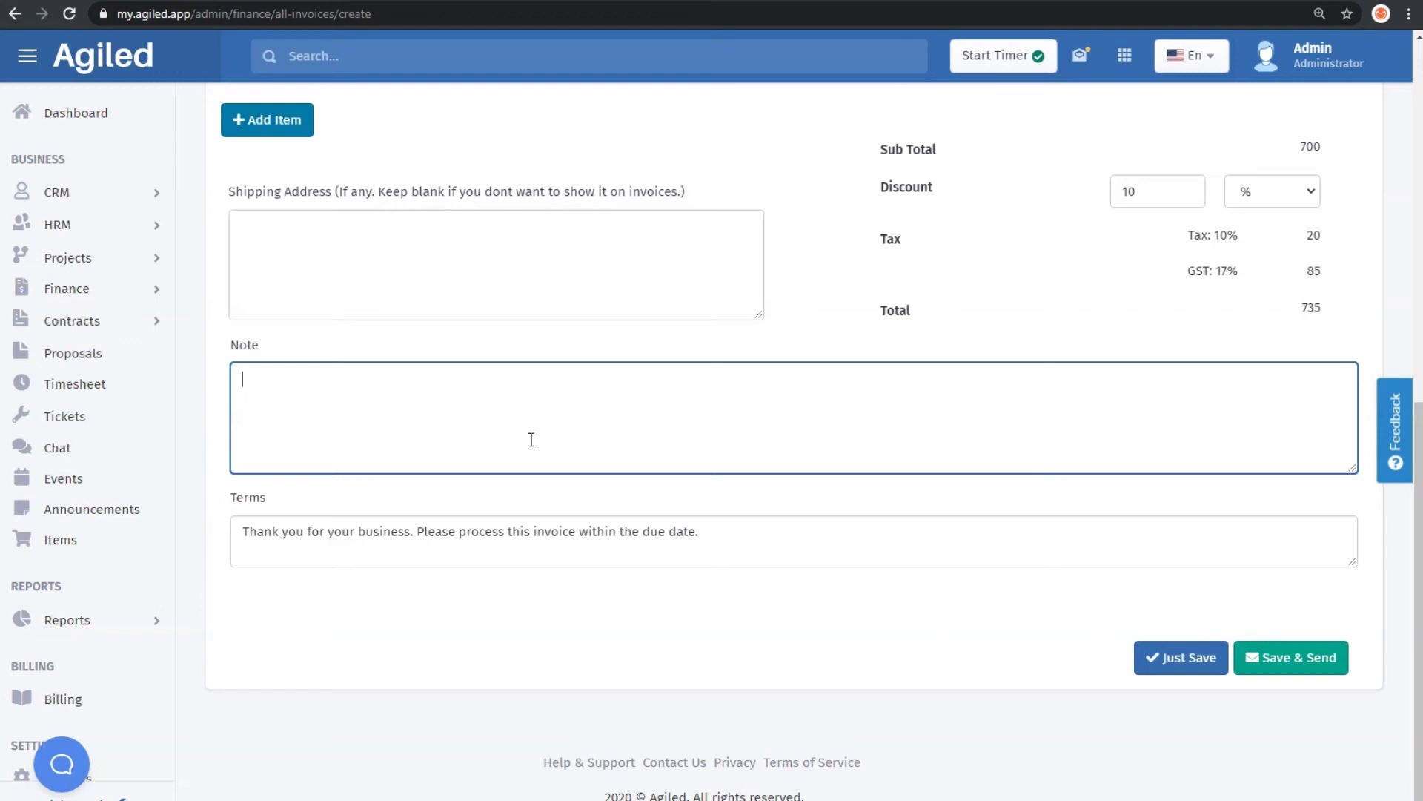
click(361, 534)
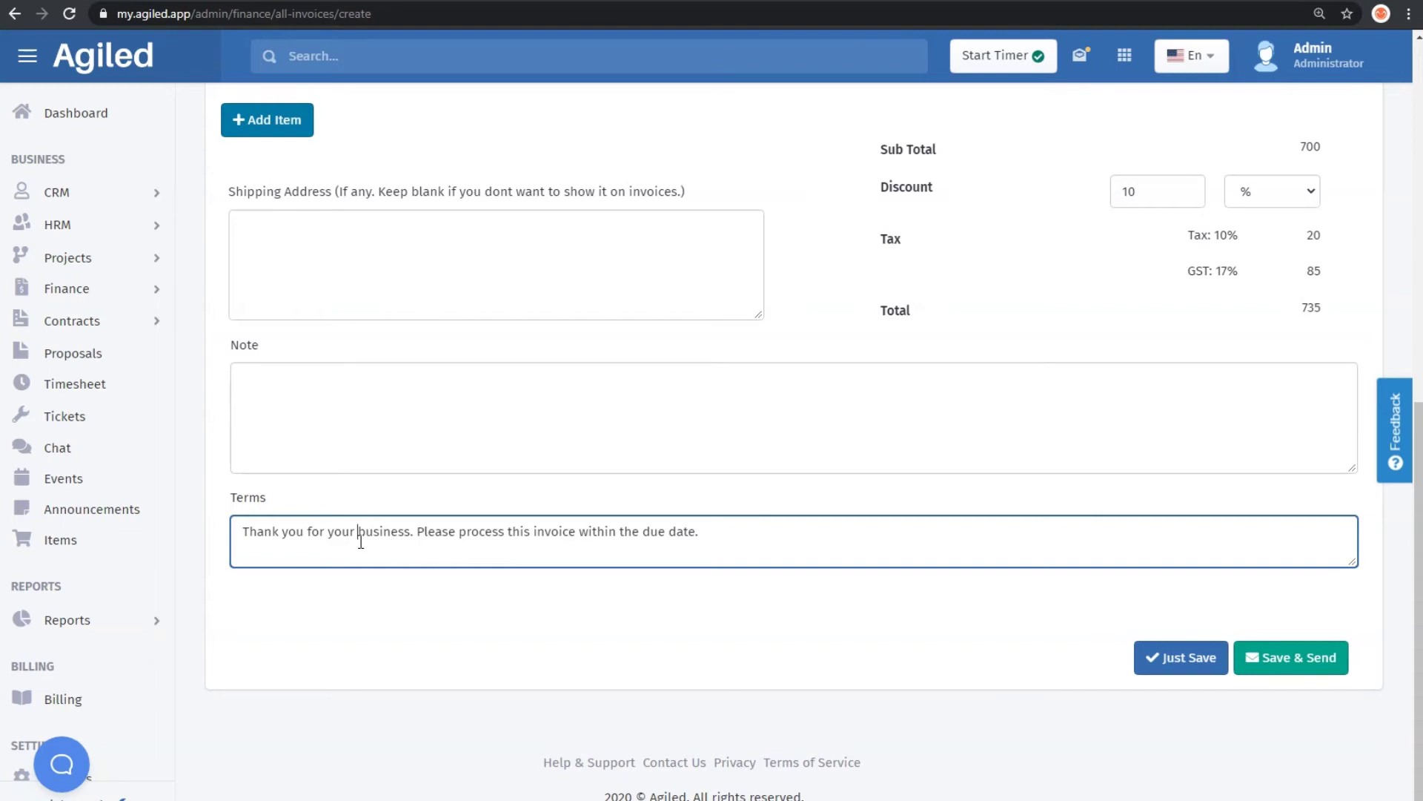
scroll(619, 496, up, 10)
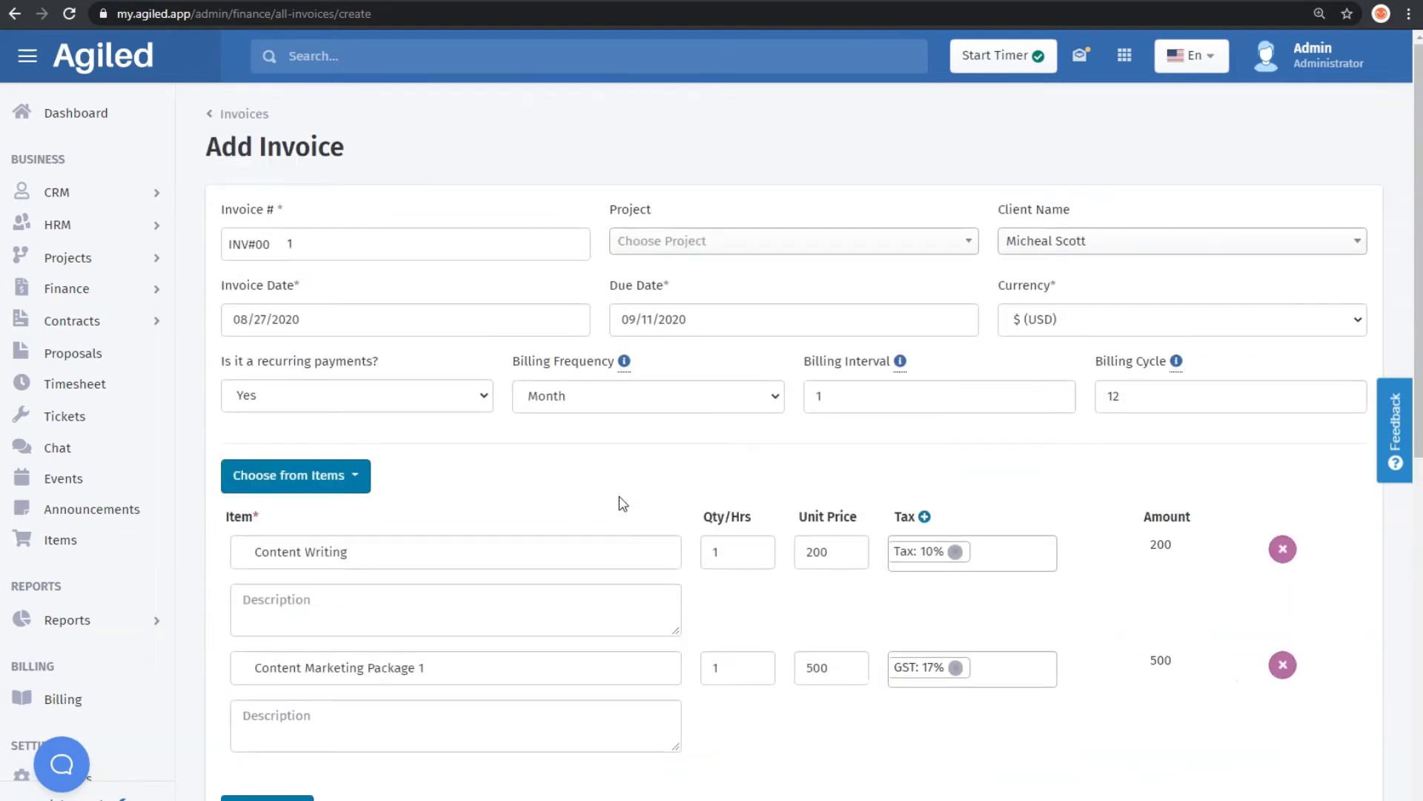
scroll(542, 462, down, 10)
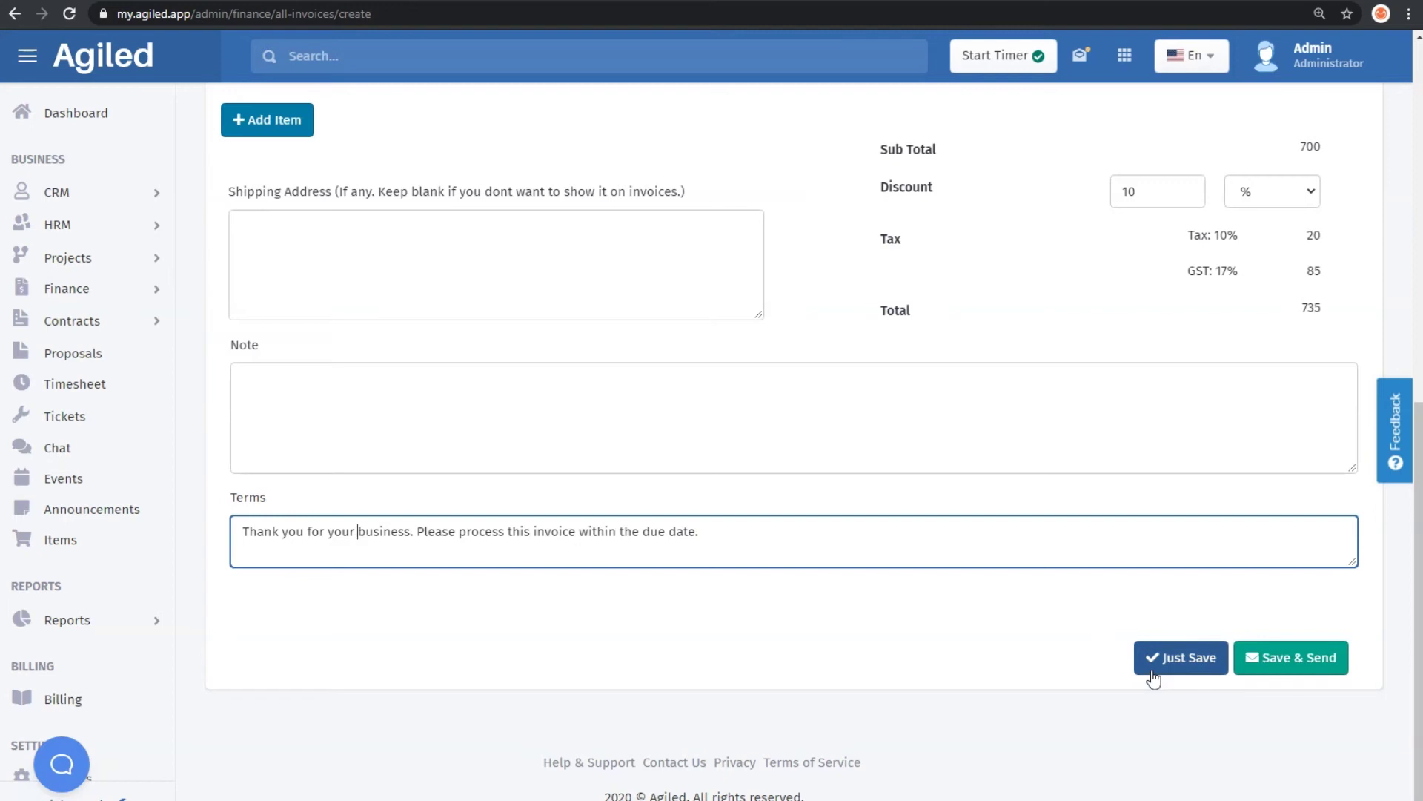
click(1283, 671)
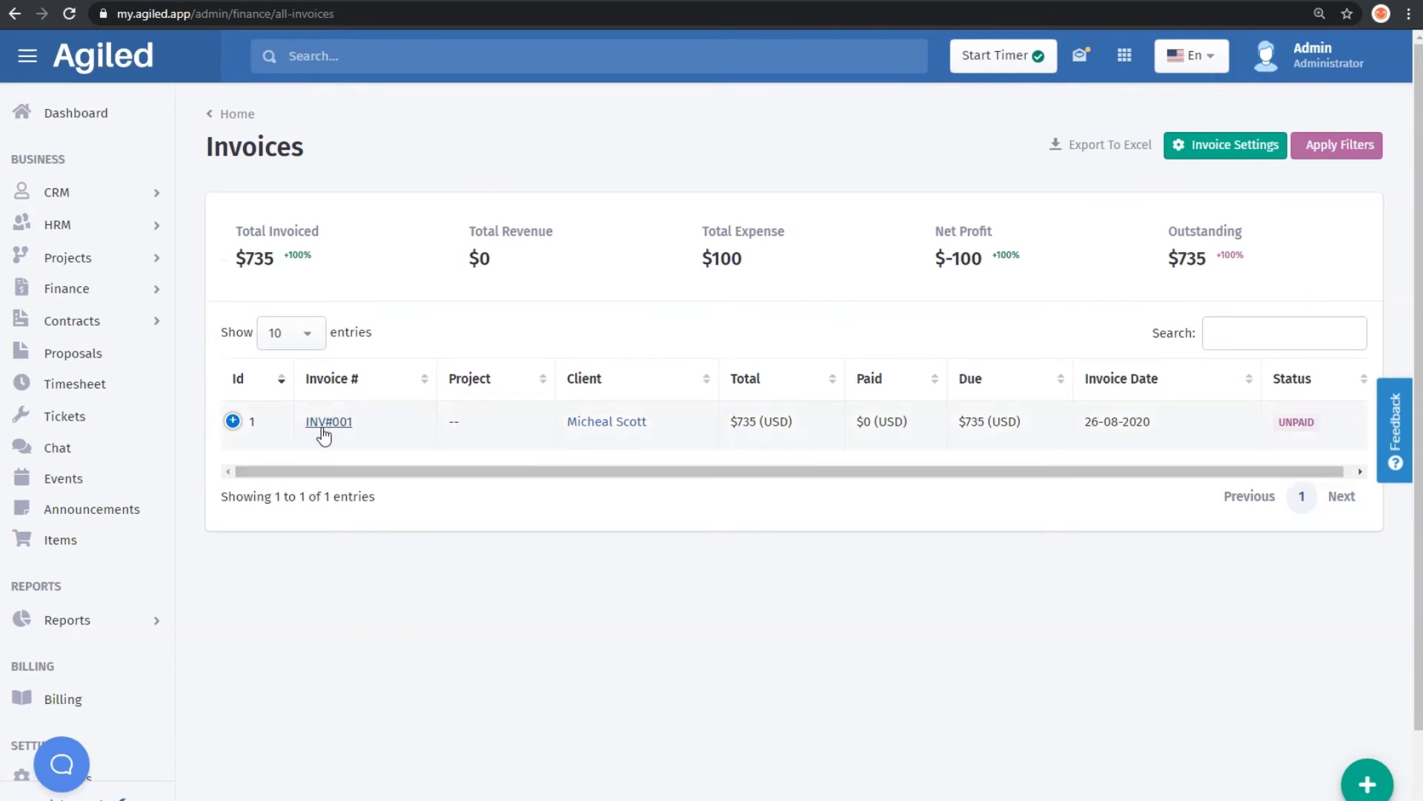
Download the new invoice as a PDF, open the file to review its pages, and return to the invoice list
click(231, 419)
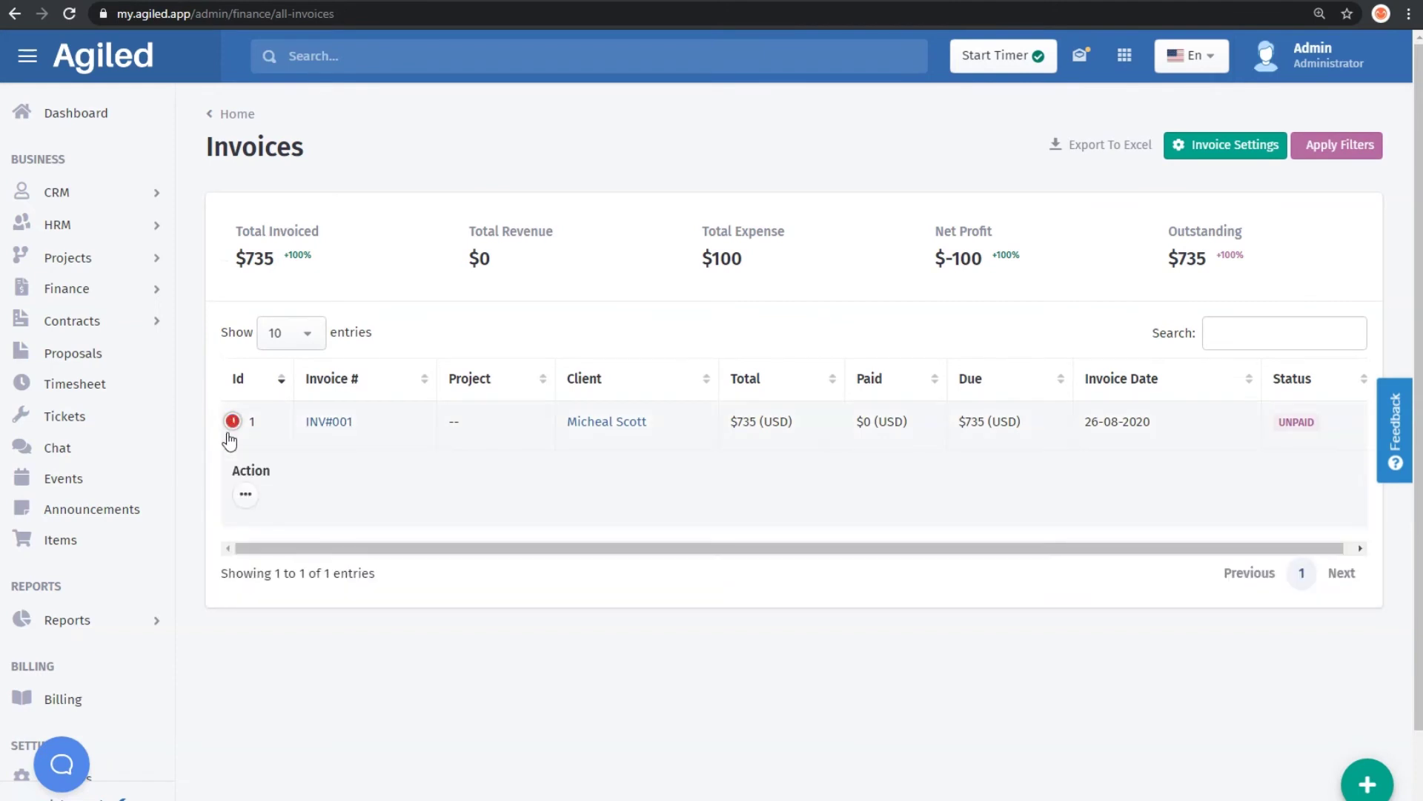
click(247, 496)
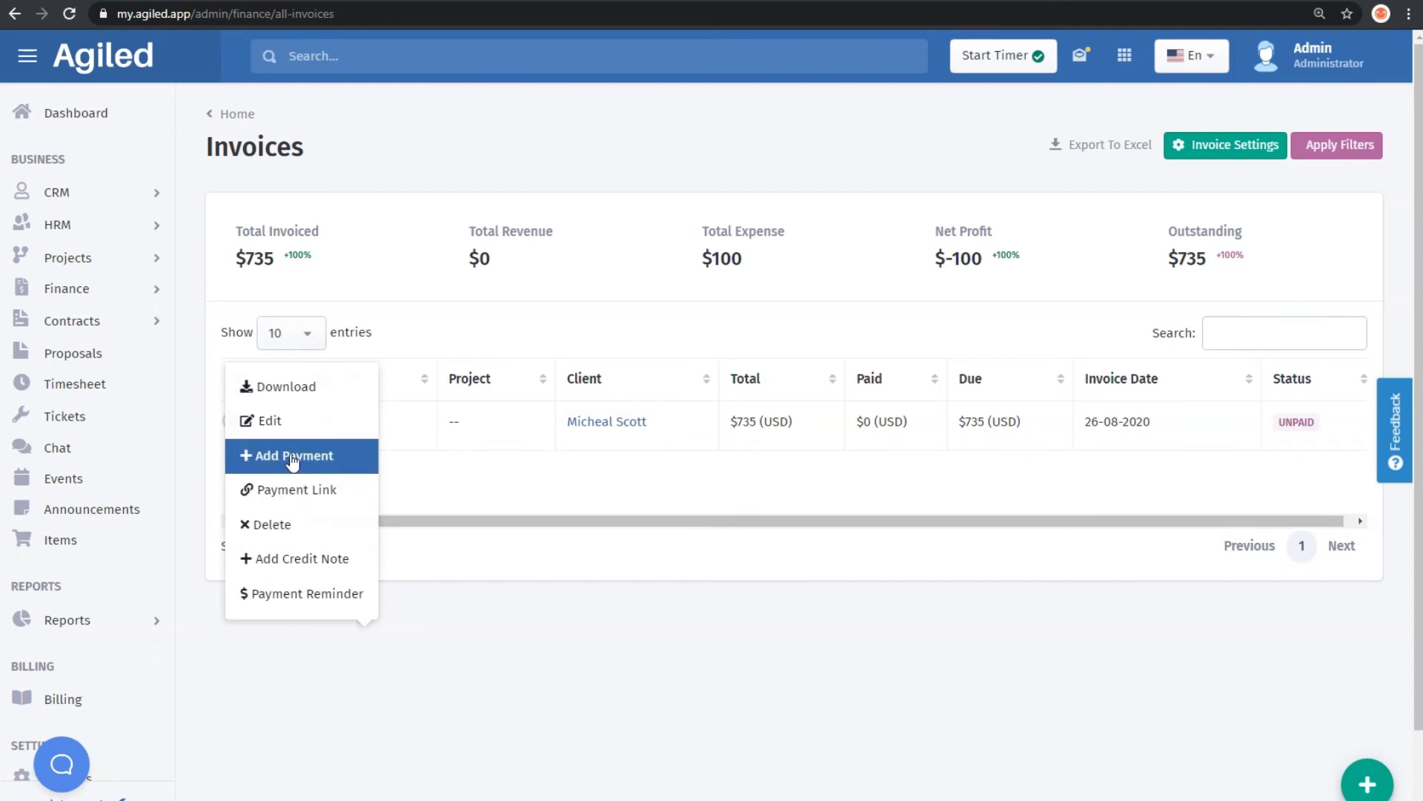
click(295, 405)
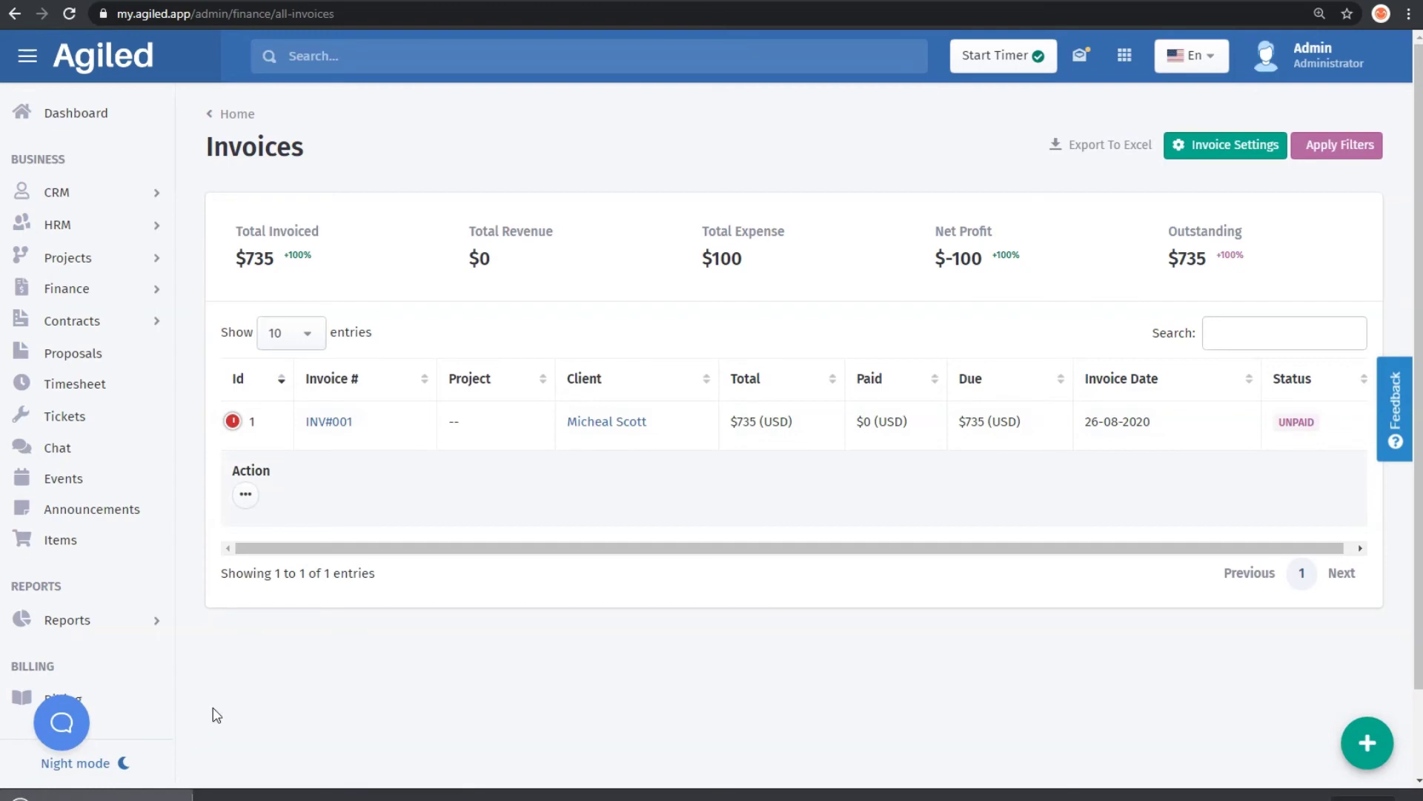
click(142, 792)
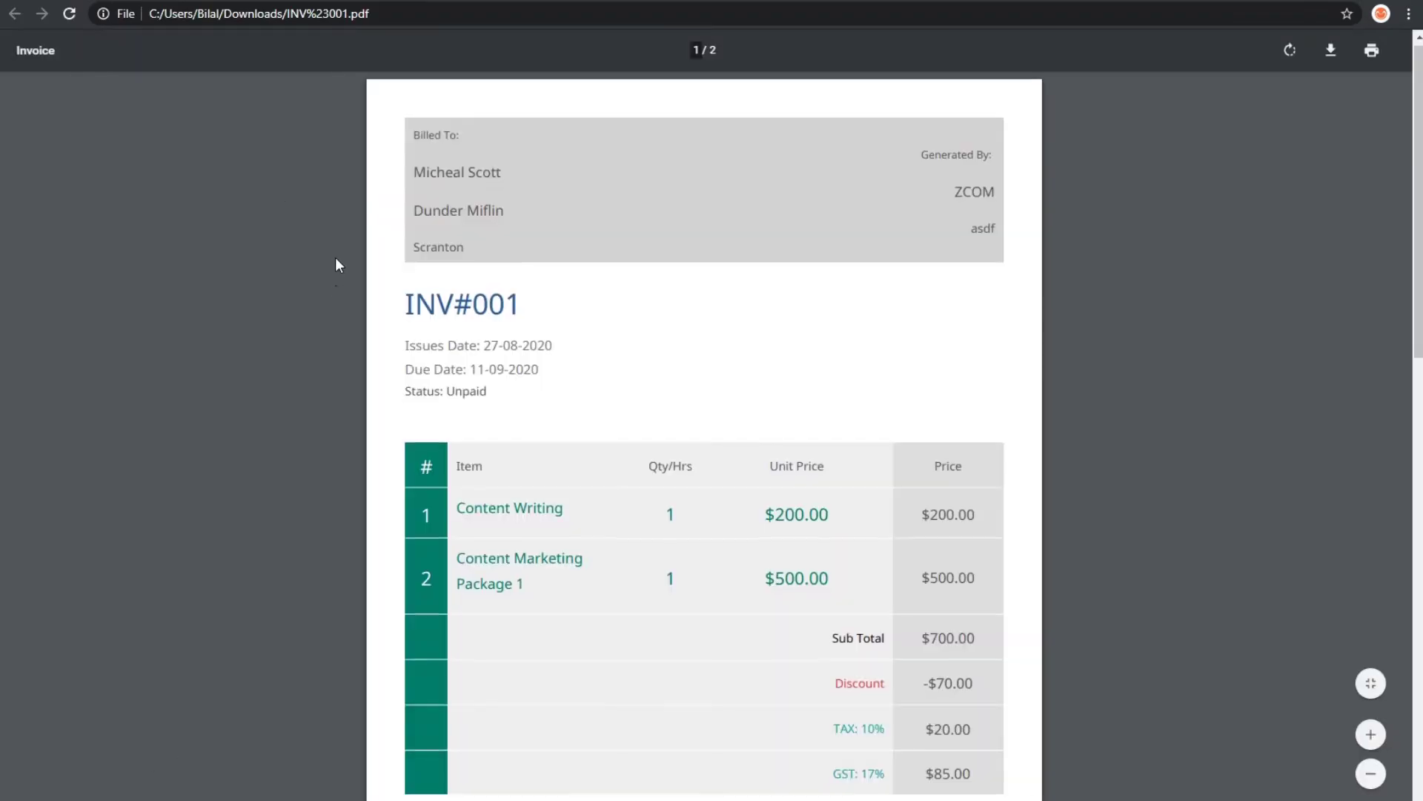
scroll(335, 257, down, 8)
scroll(336, 256, up, 7)
scroll(336, 256, up, 1)
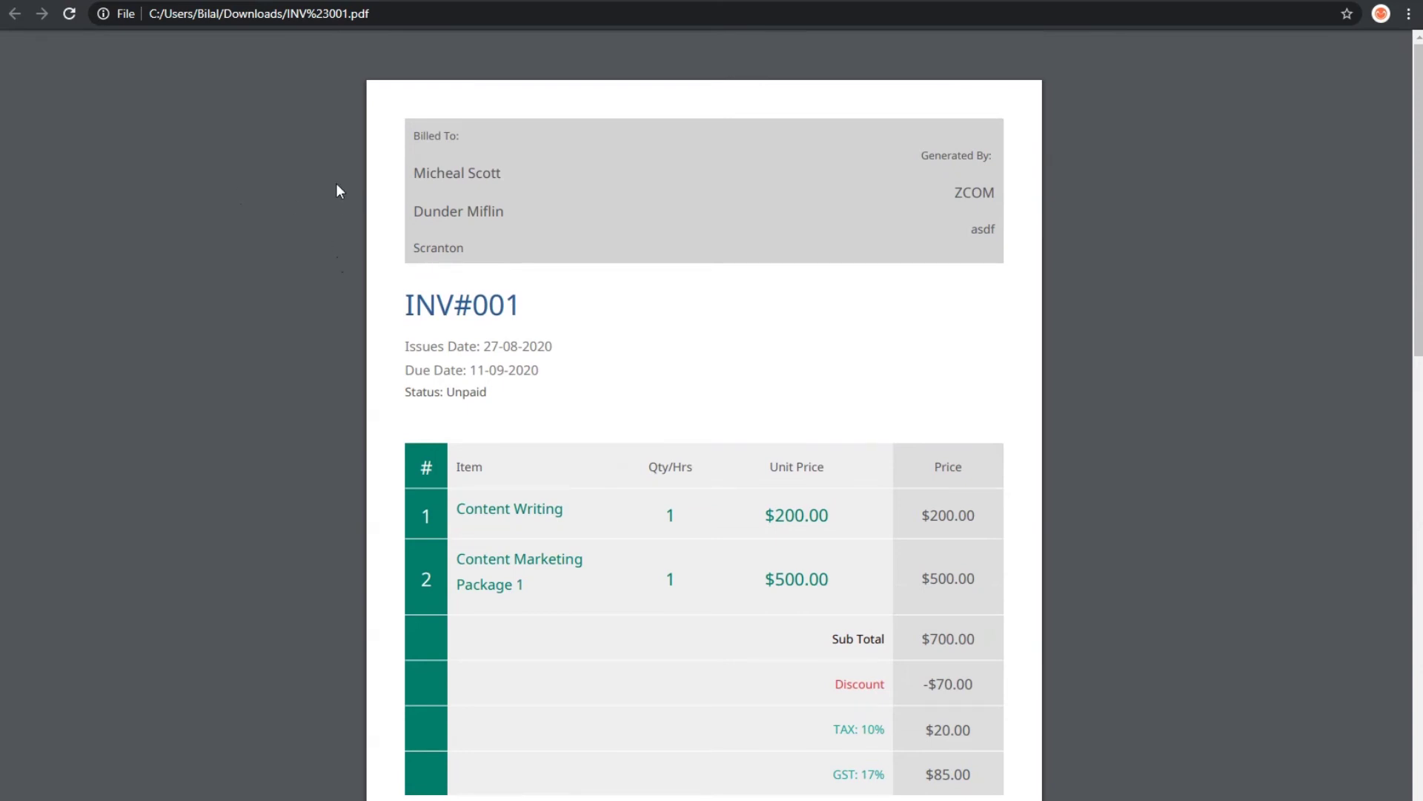
click(119, 1)
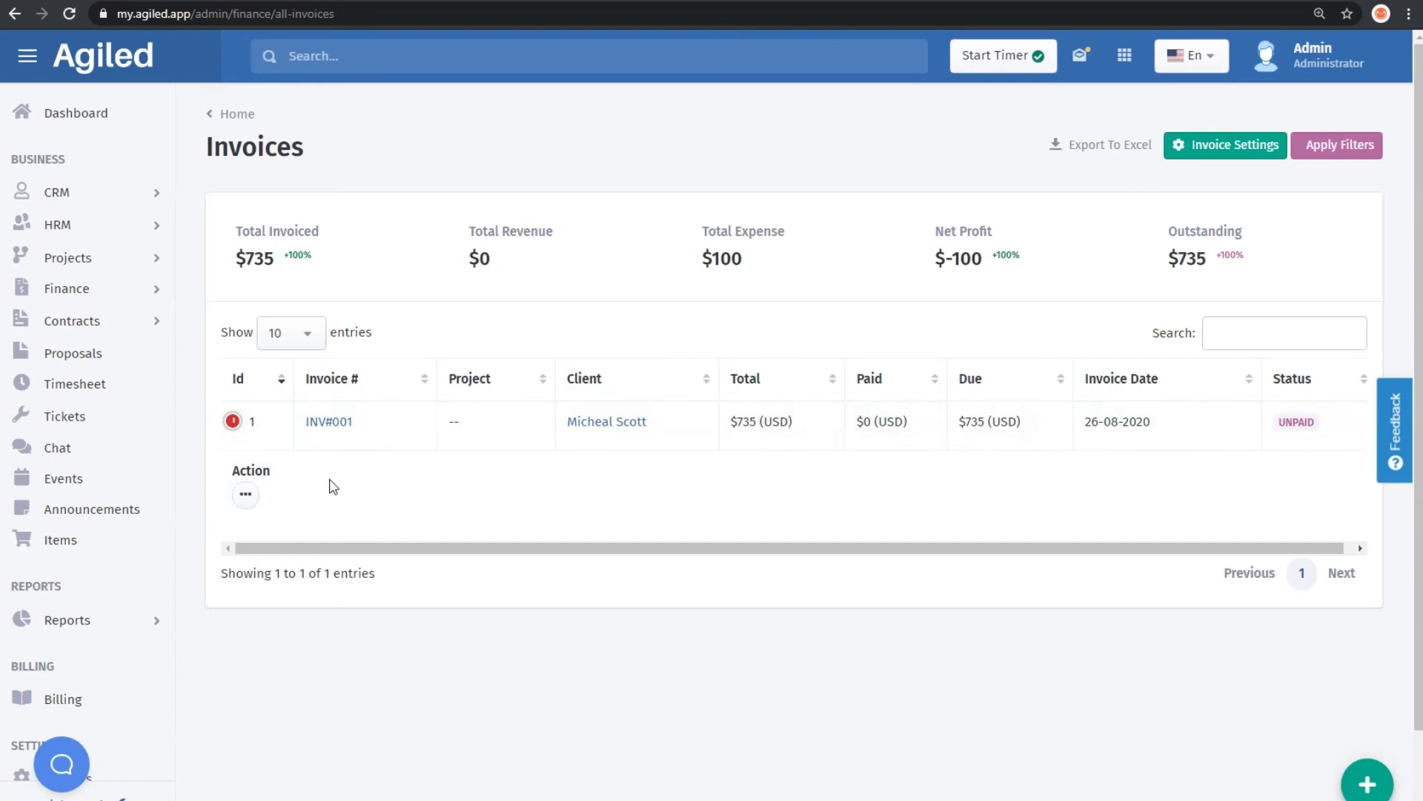
Open the invoice's payment link, examine the online payment methods offered to the client, and return to the invoice list
click(242, 501)
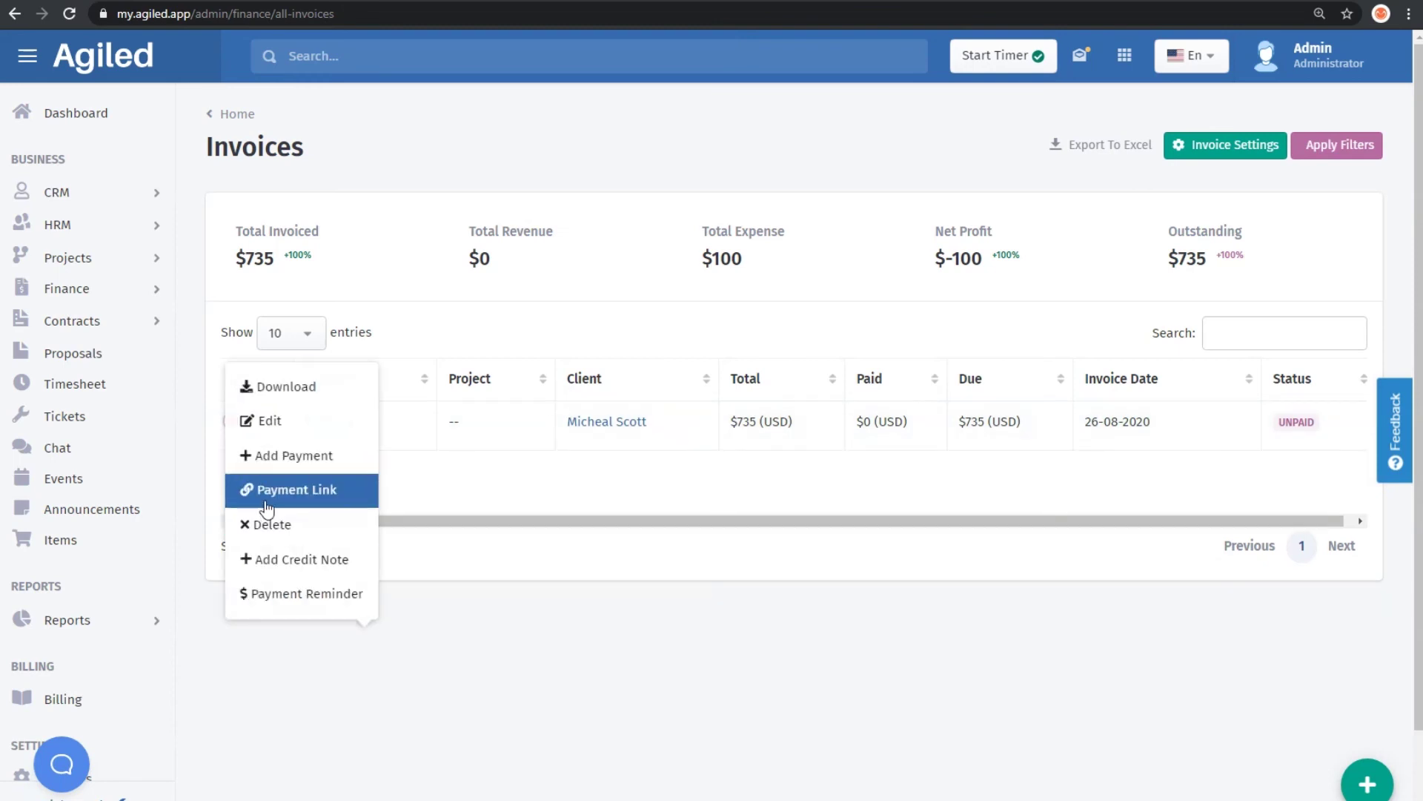
click(265, 501)
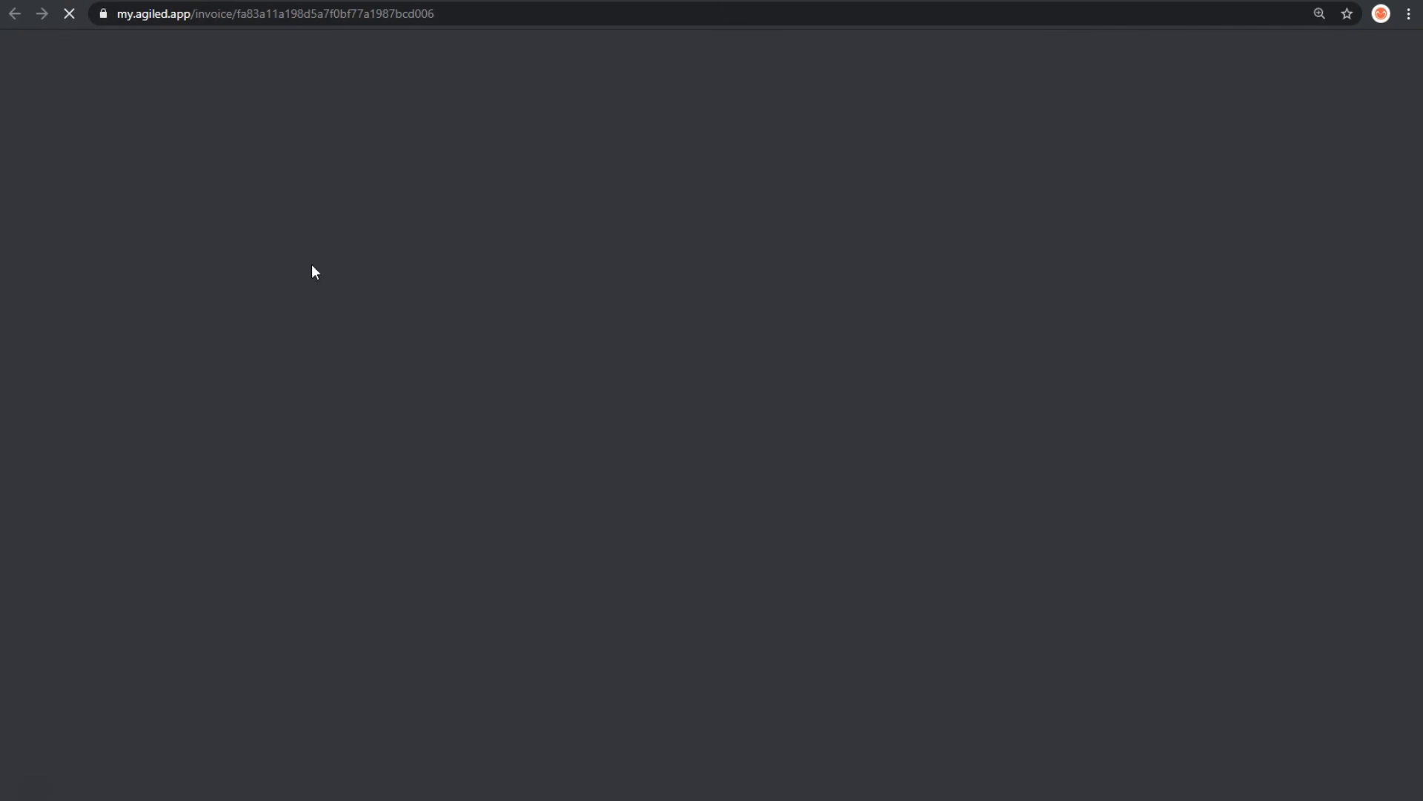
click(295, 15)
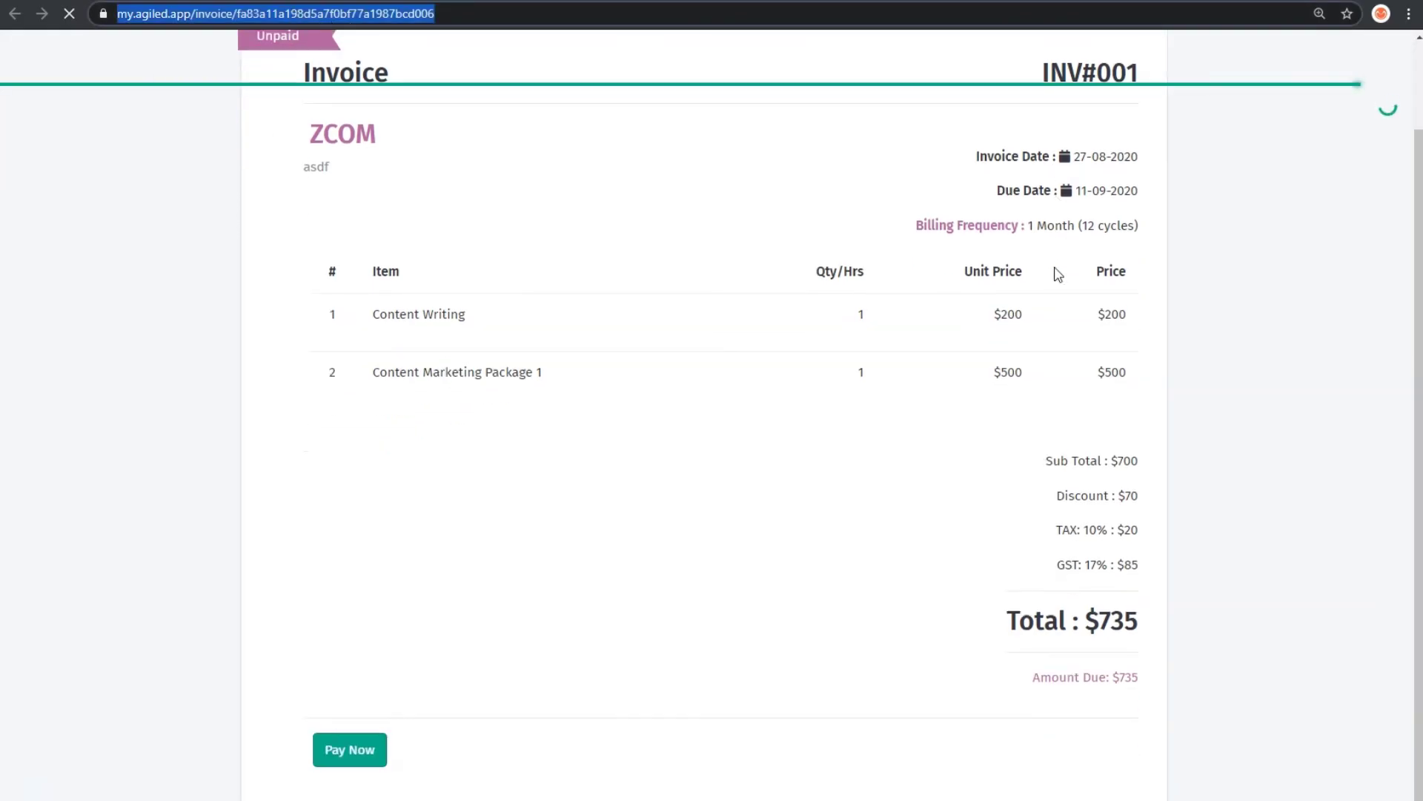
scroll(522, 276, down, 2)
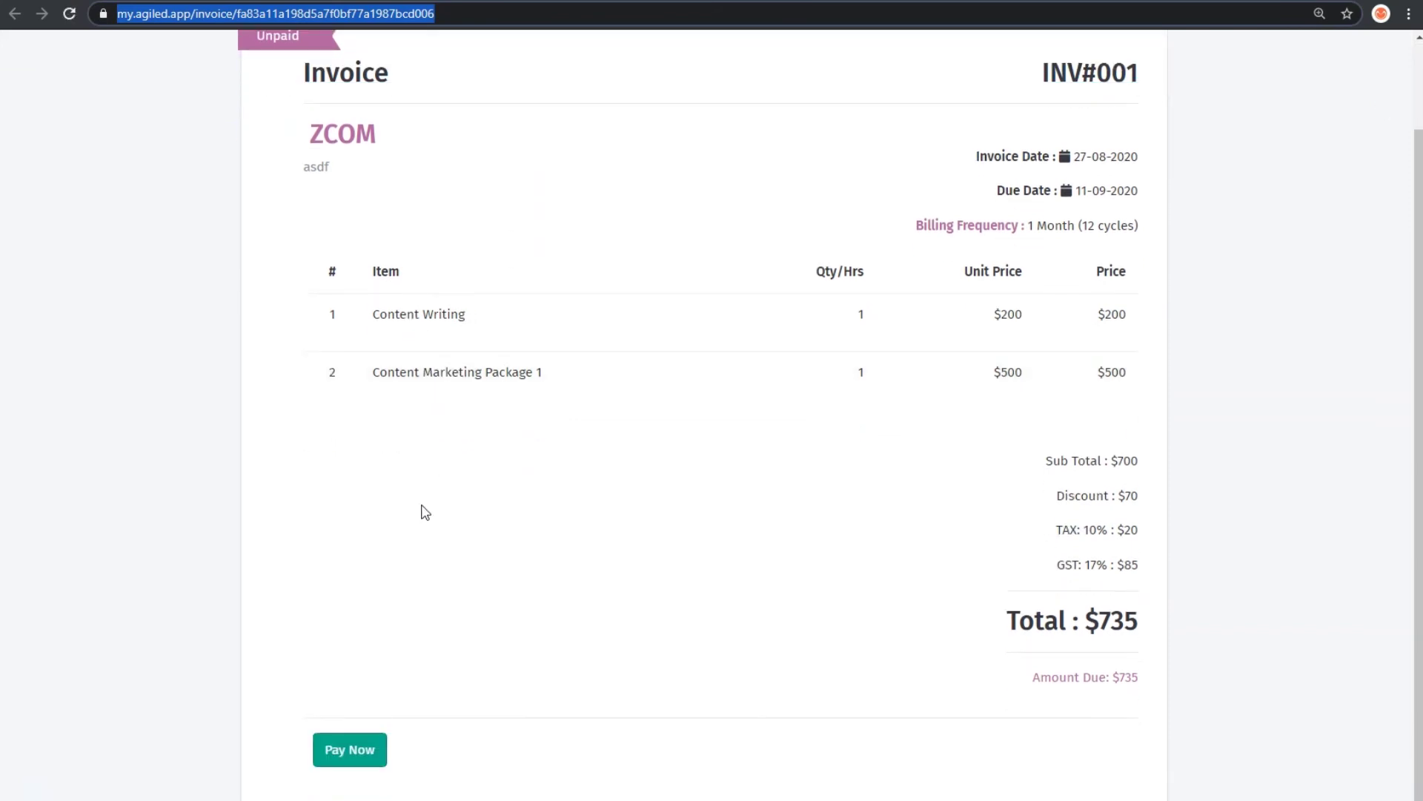
click(350, 749)
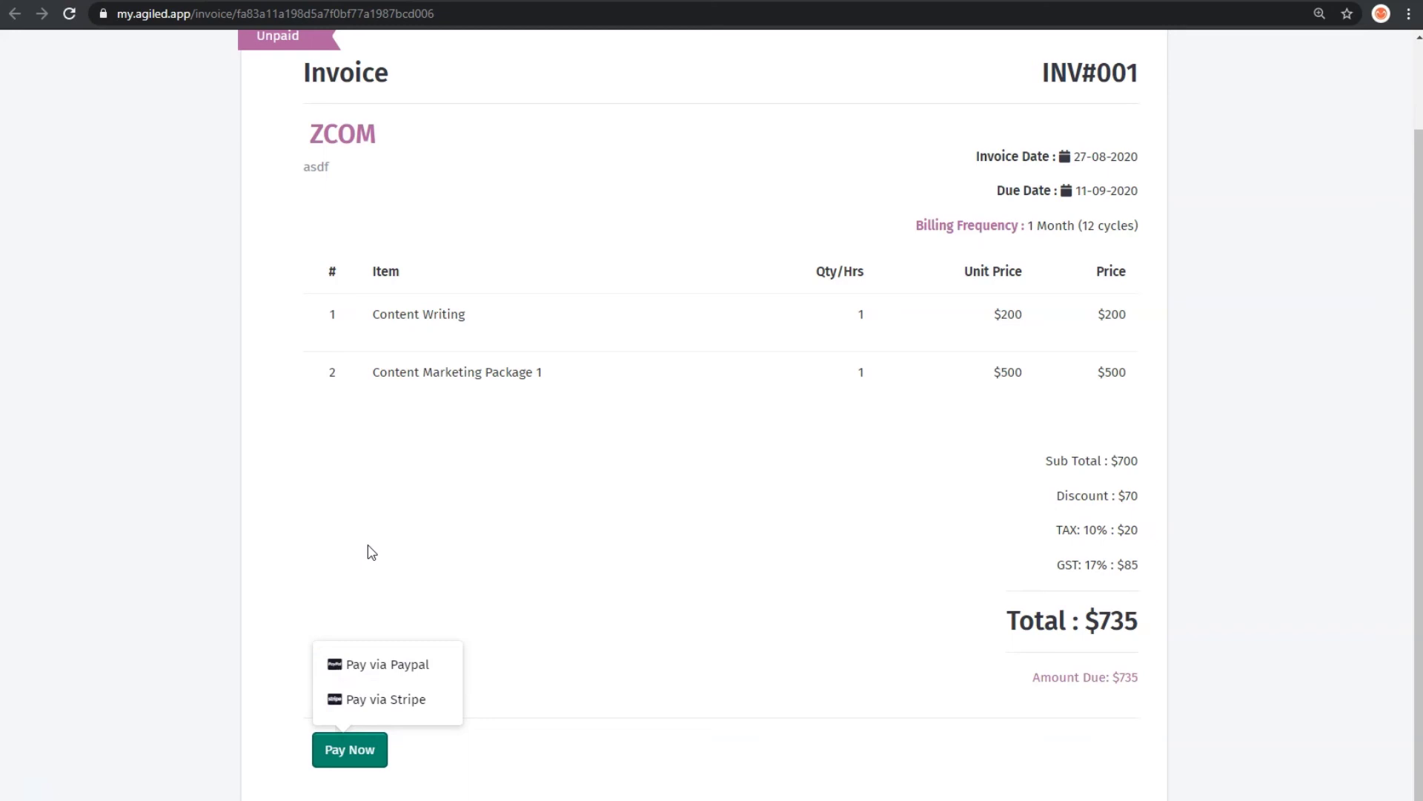
scroll(367, 550, up, 1)
scroll(367, 551, down, 1)
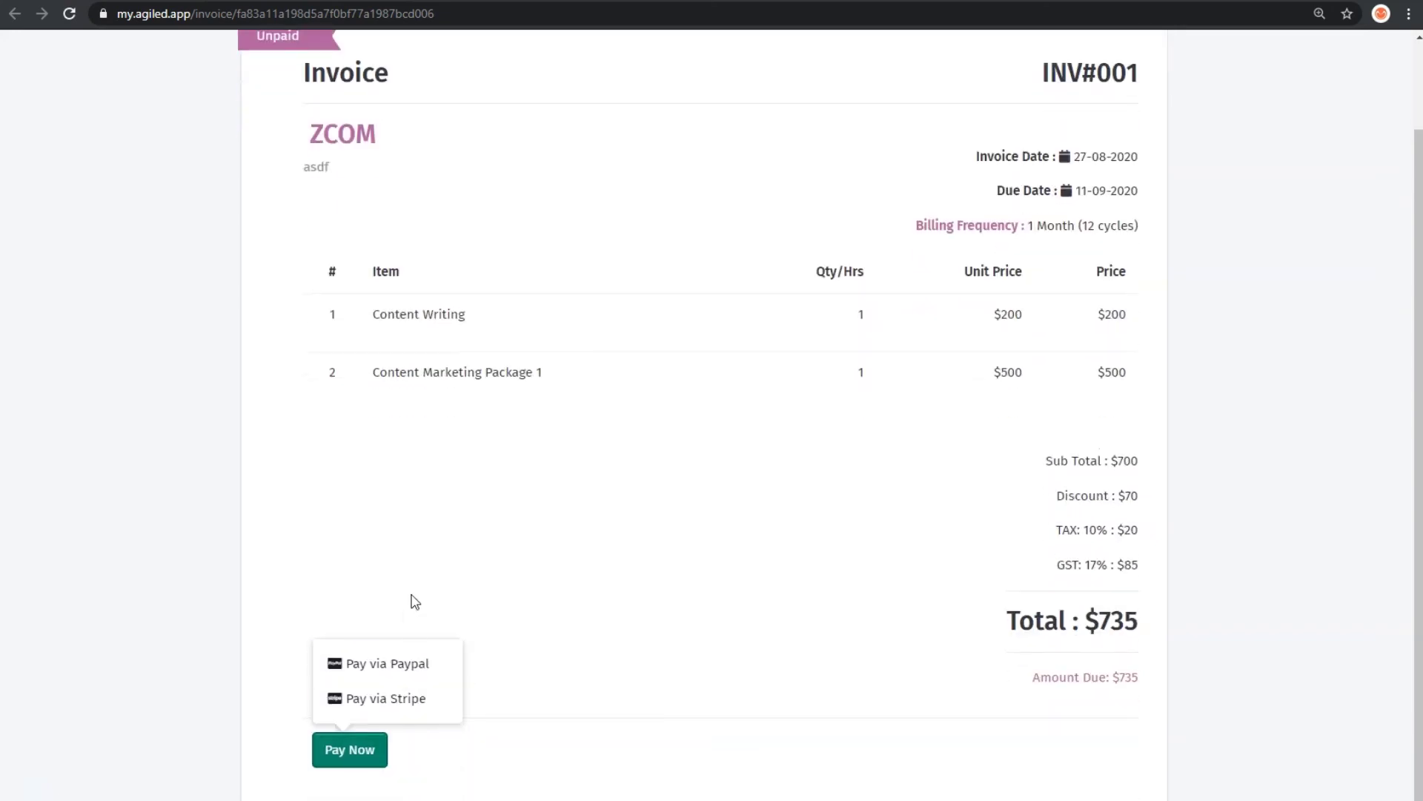
click(104, 2)
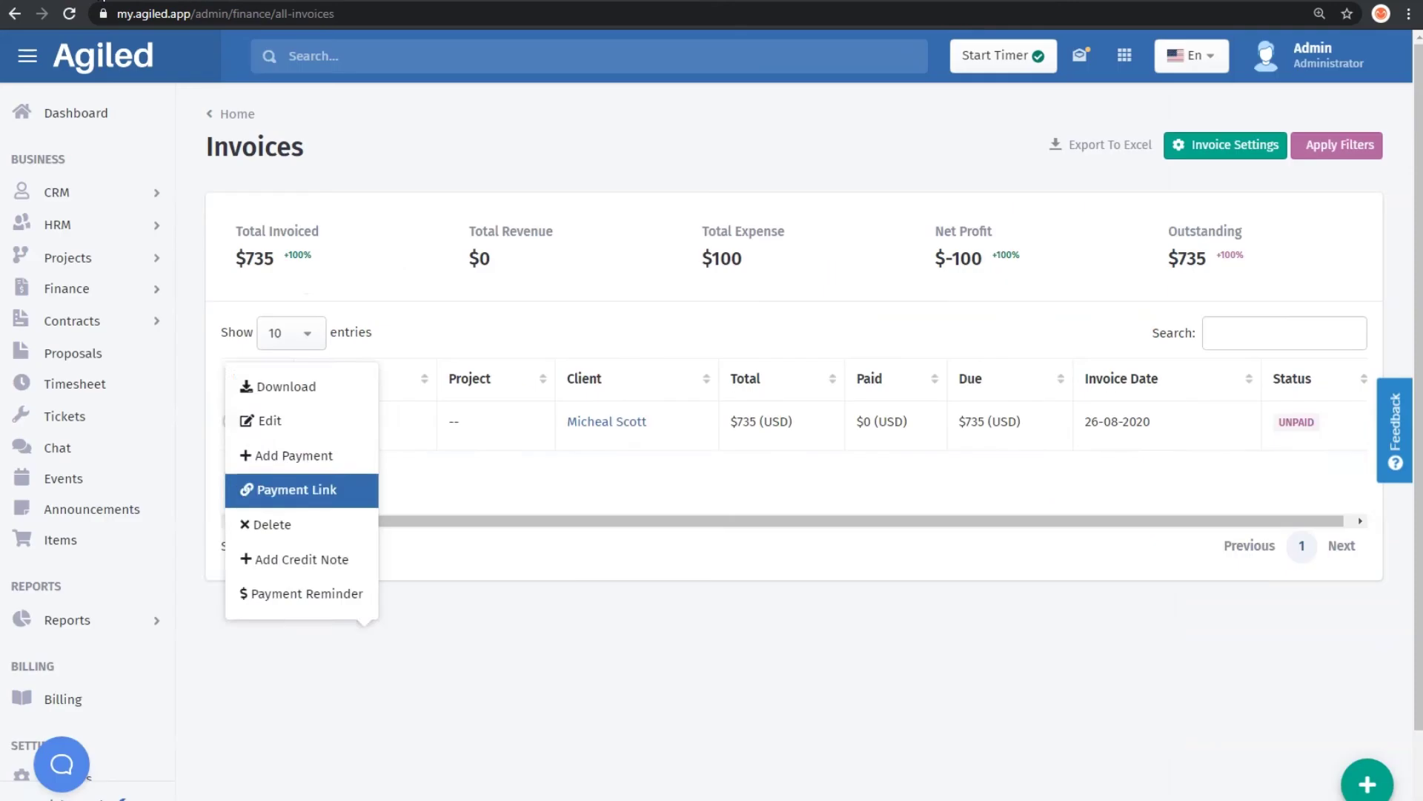
Open the payment entry form for the unpaid invoice, examine its amount, gateway, transaction and date fields, and return to the invoice list
click(243, 503)
click(256, 456)
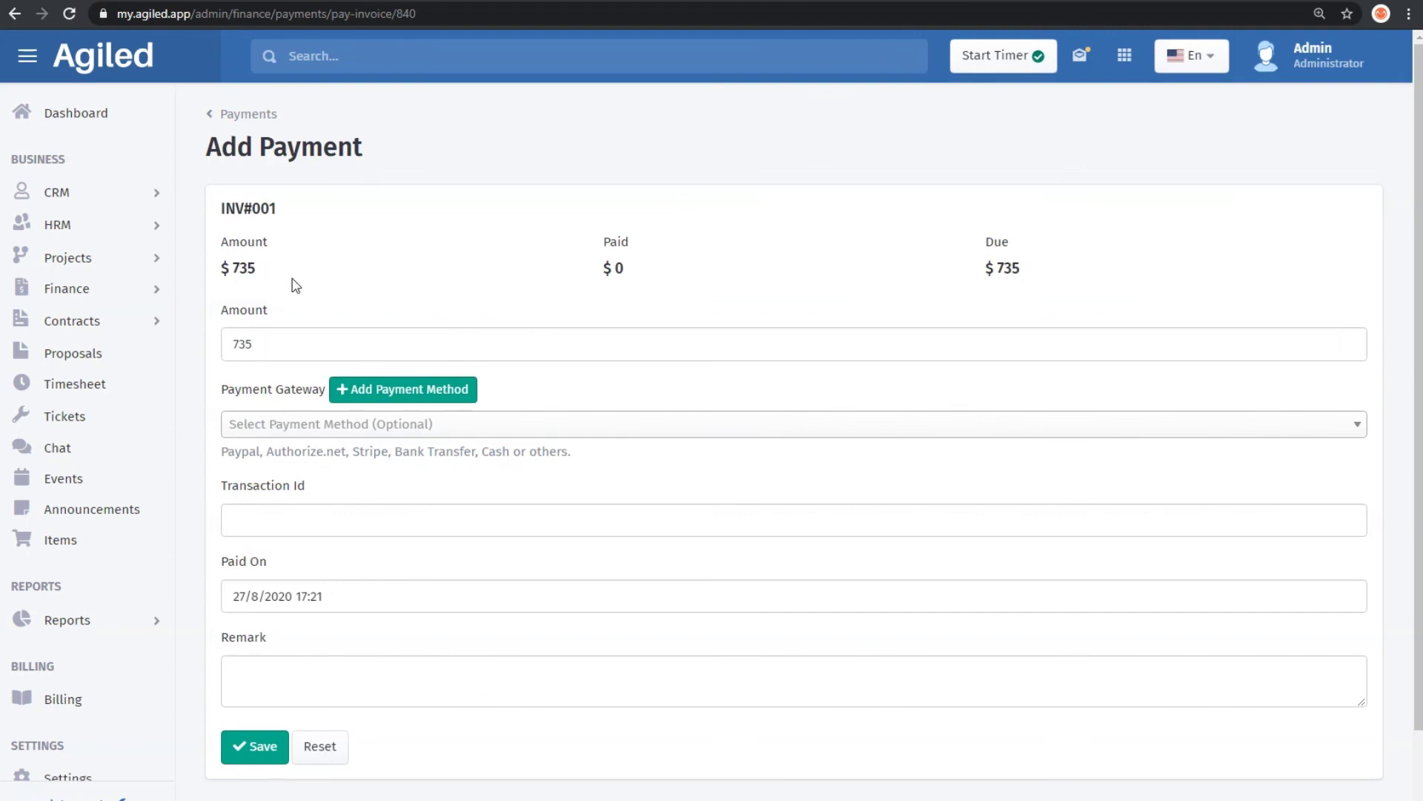
scroll(317, 454, down, 2)
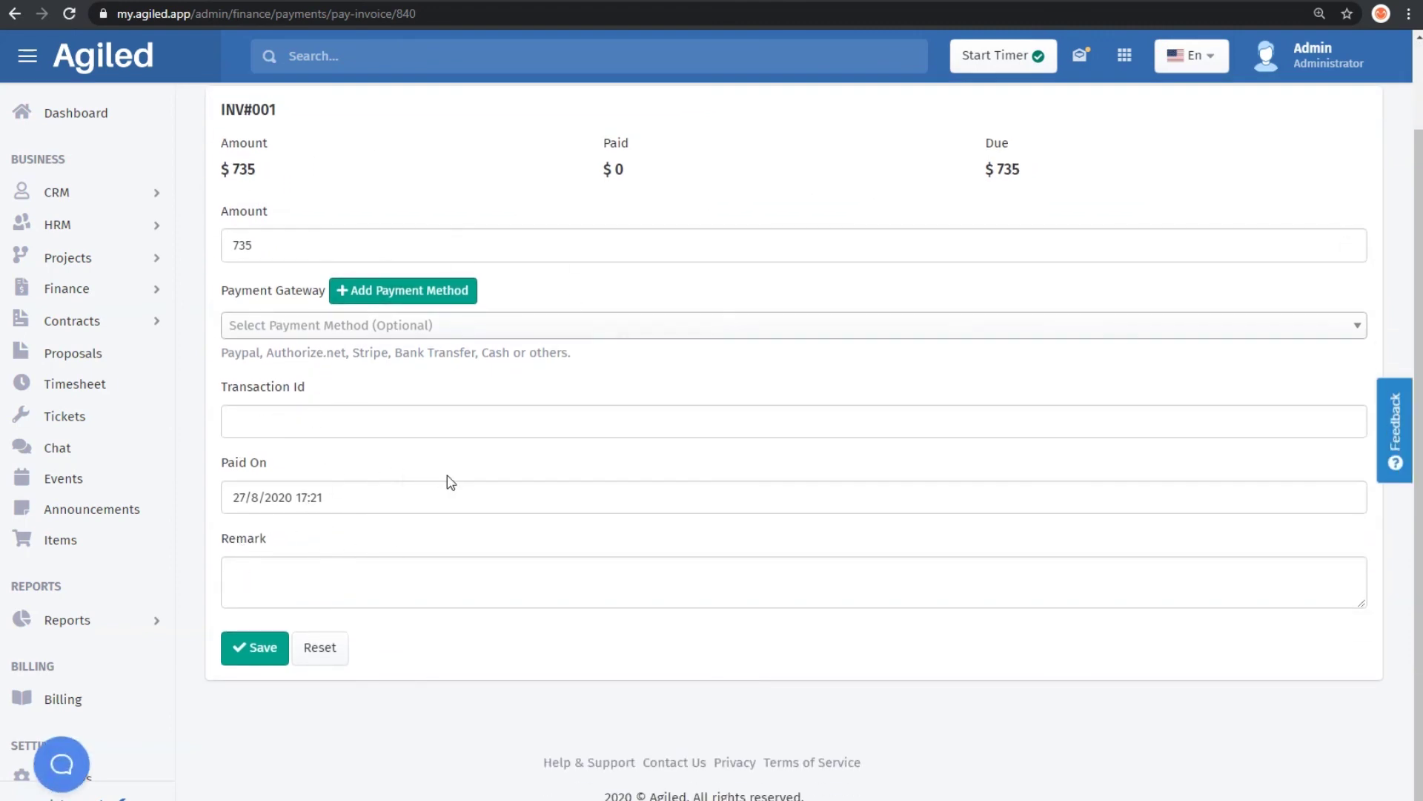
scroll(272, 471, up, 1)
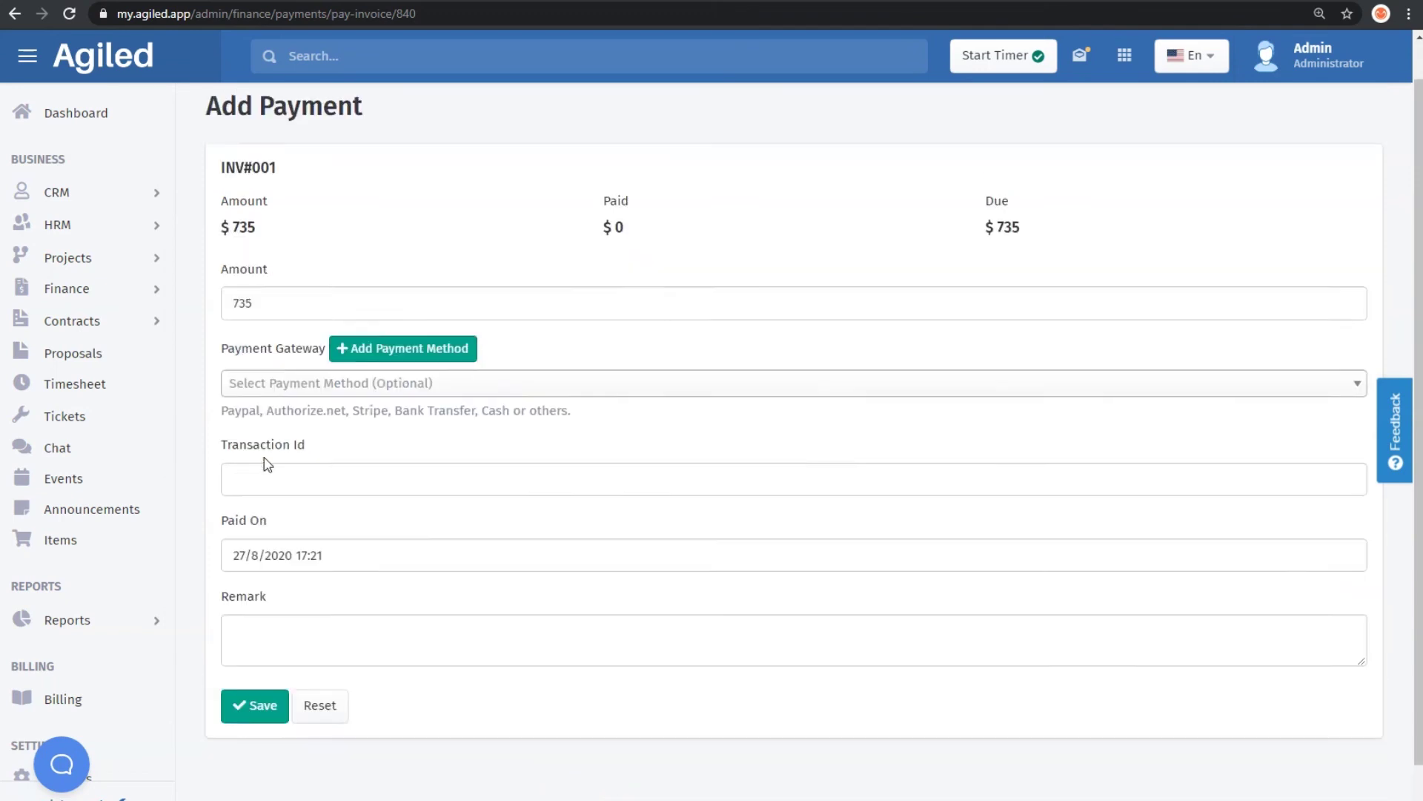
scroll(267, 463, up, 1)
click(15, 14)
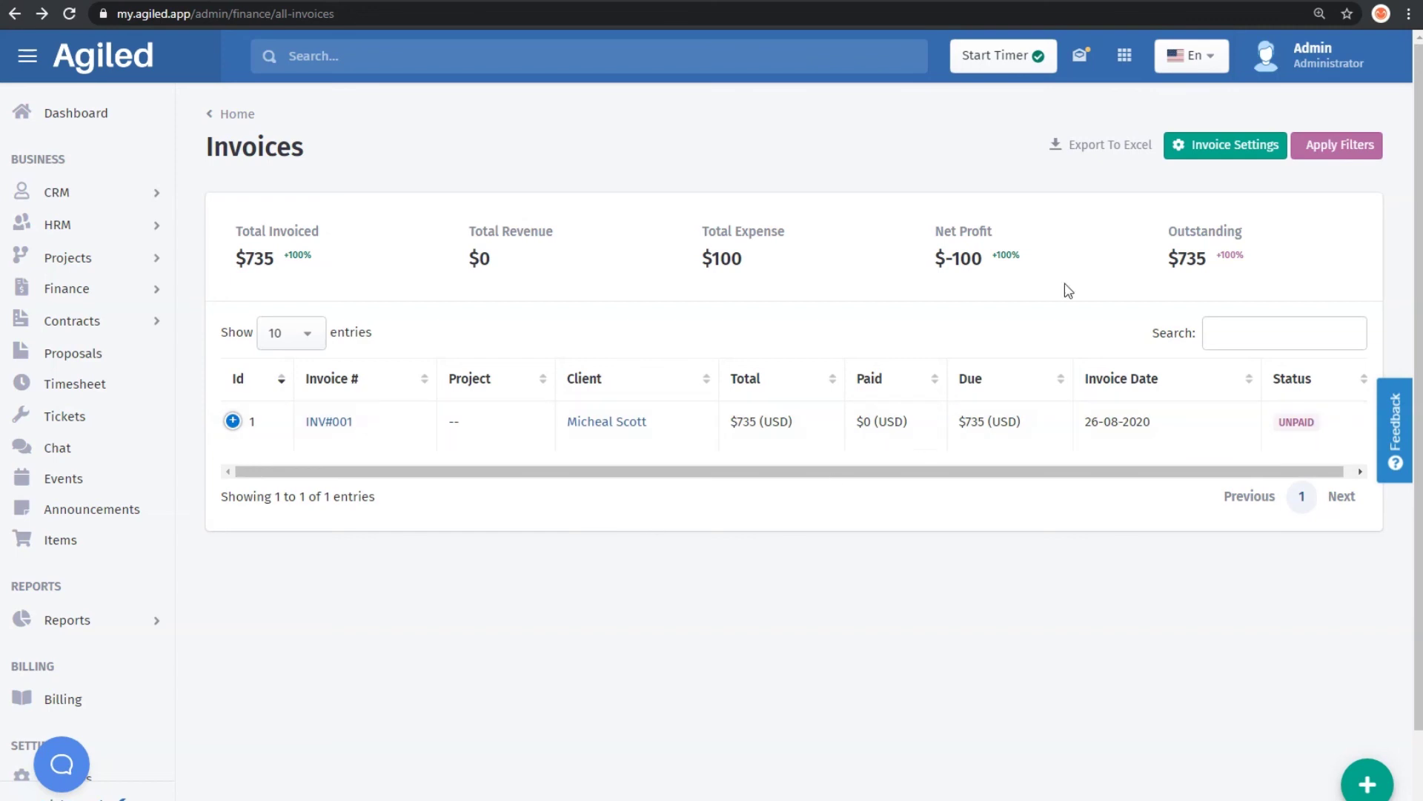
Open the invoice settings and examine the prefix, number digits and number sample fields for invoices and estimates
click(1074, 149)
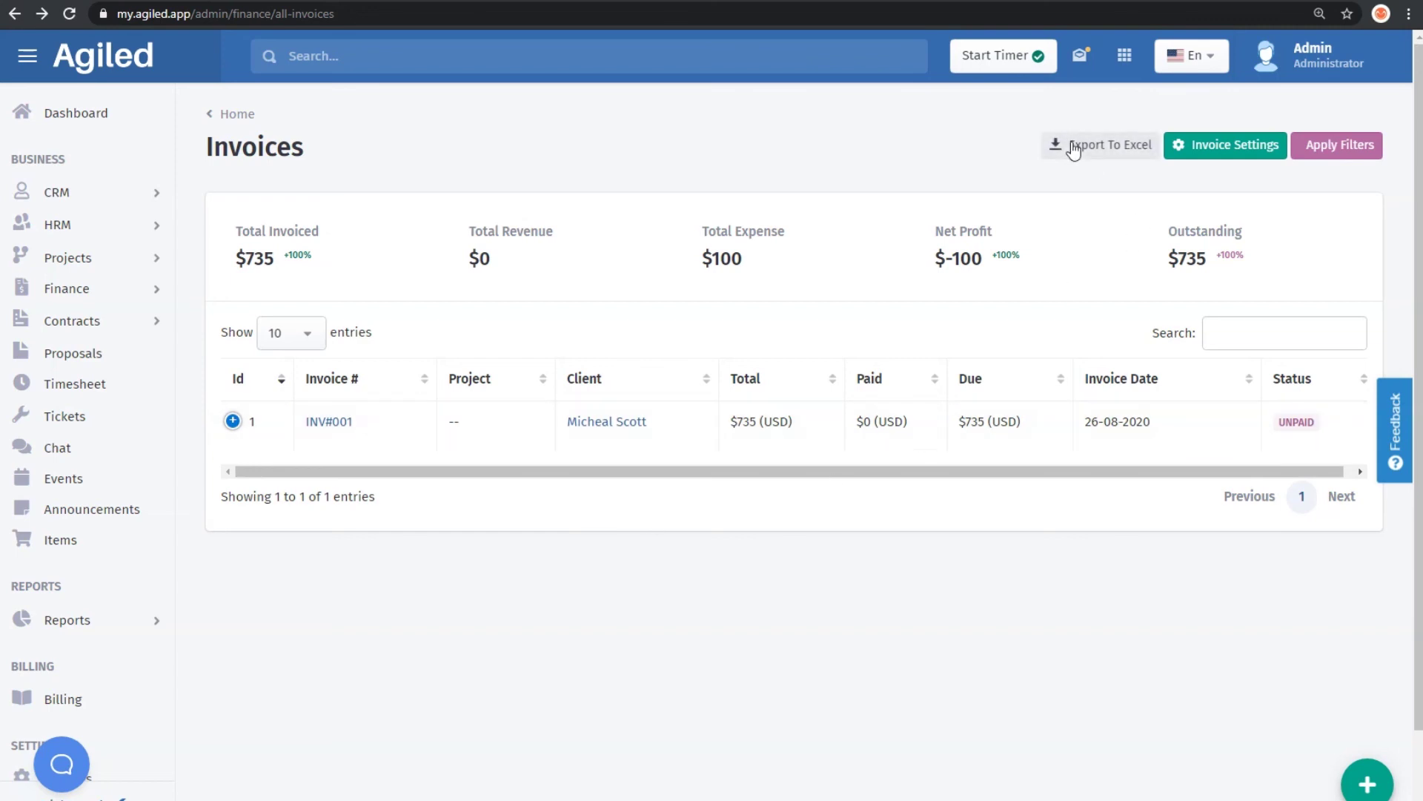
click(1202, 157)
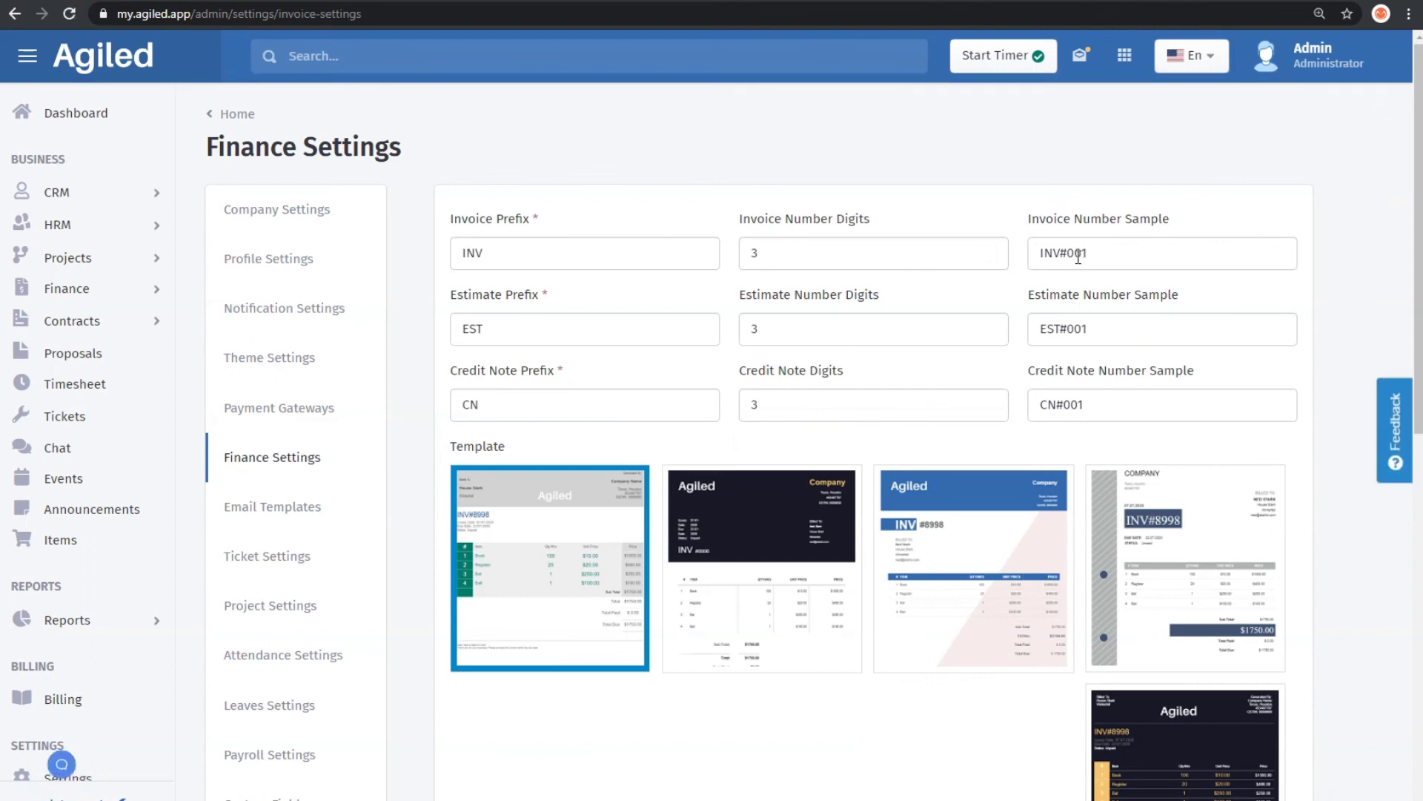
double_click(527, 250)
click(812, 253)
drag(1068, 253, 1104, 254)
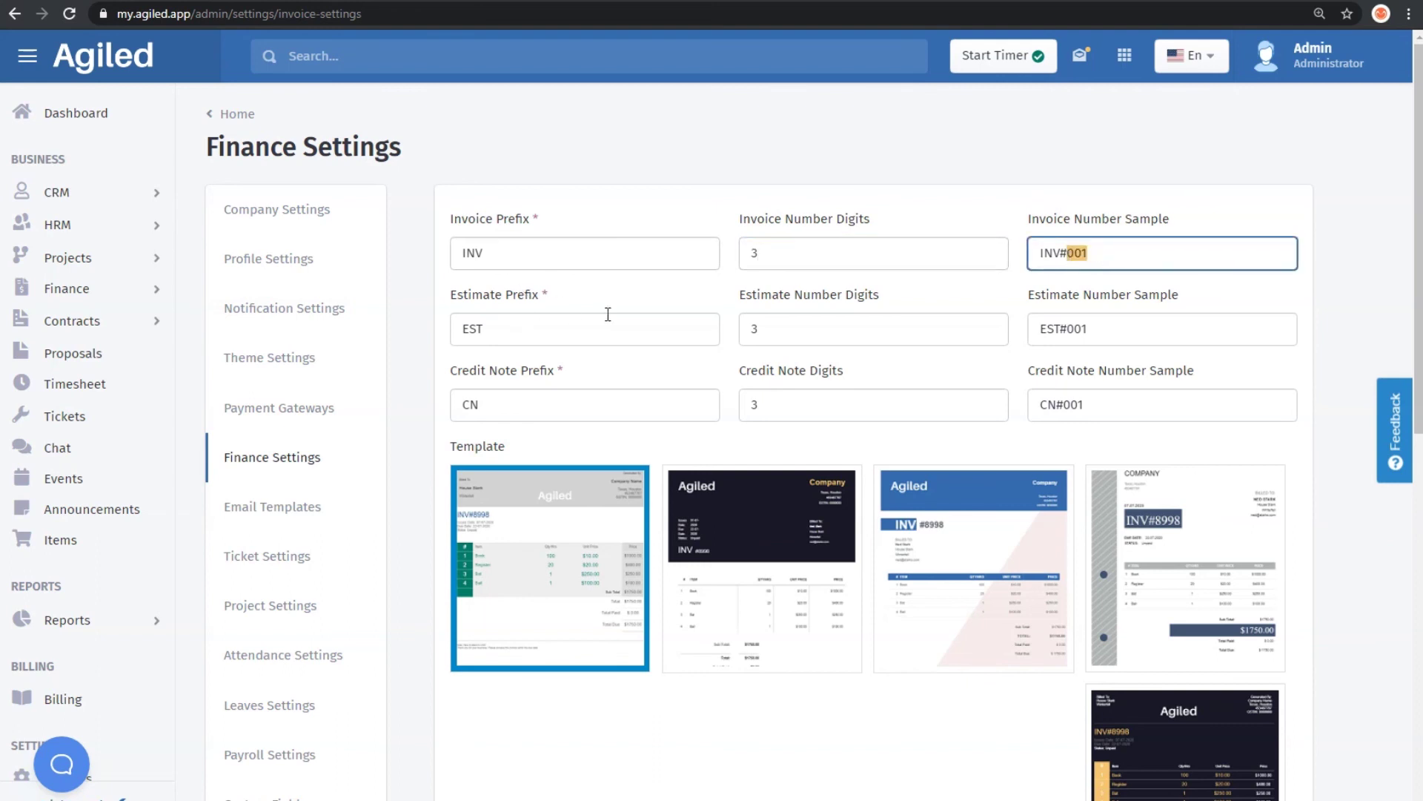
triple_click(1050, 253)
click(524, 327)
Examine the invoice templates, due-after days, tax options and default invoice terms in the finance settings, and return to the invoice list
scroll(669, 352, down, 3)
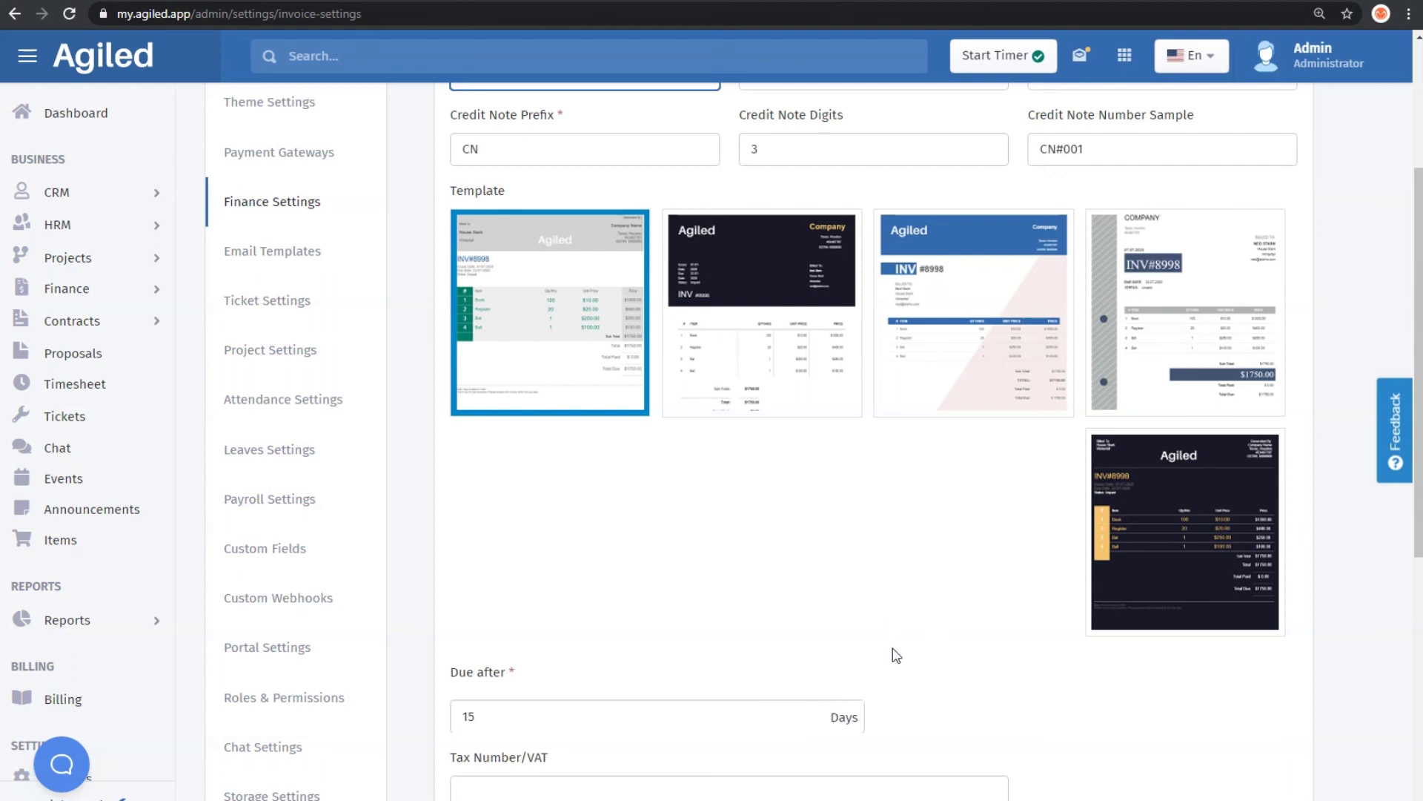
scroll(911, 630, down, 7)
click(497, 205)
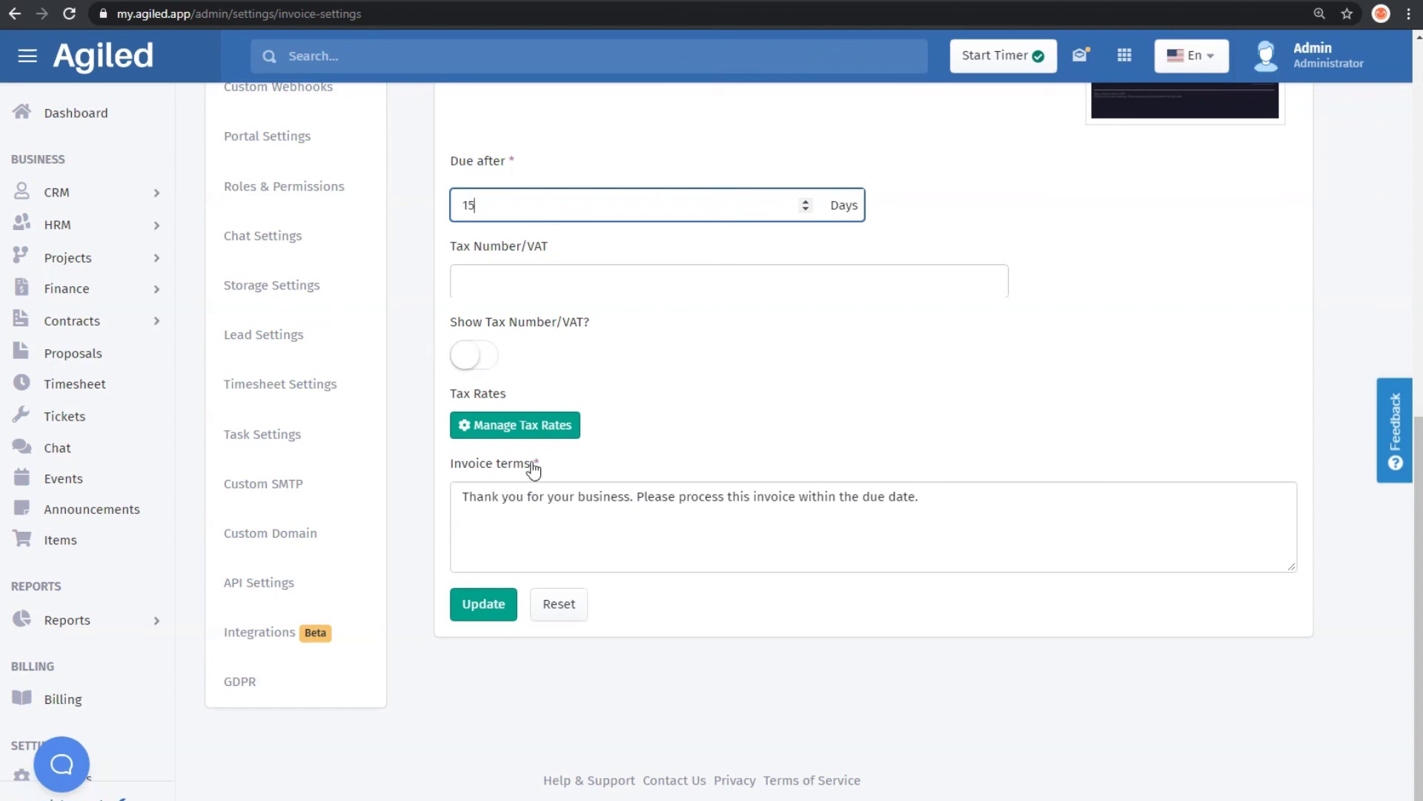
click(617, 504)
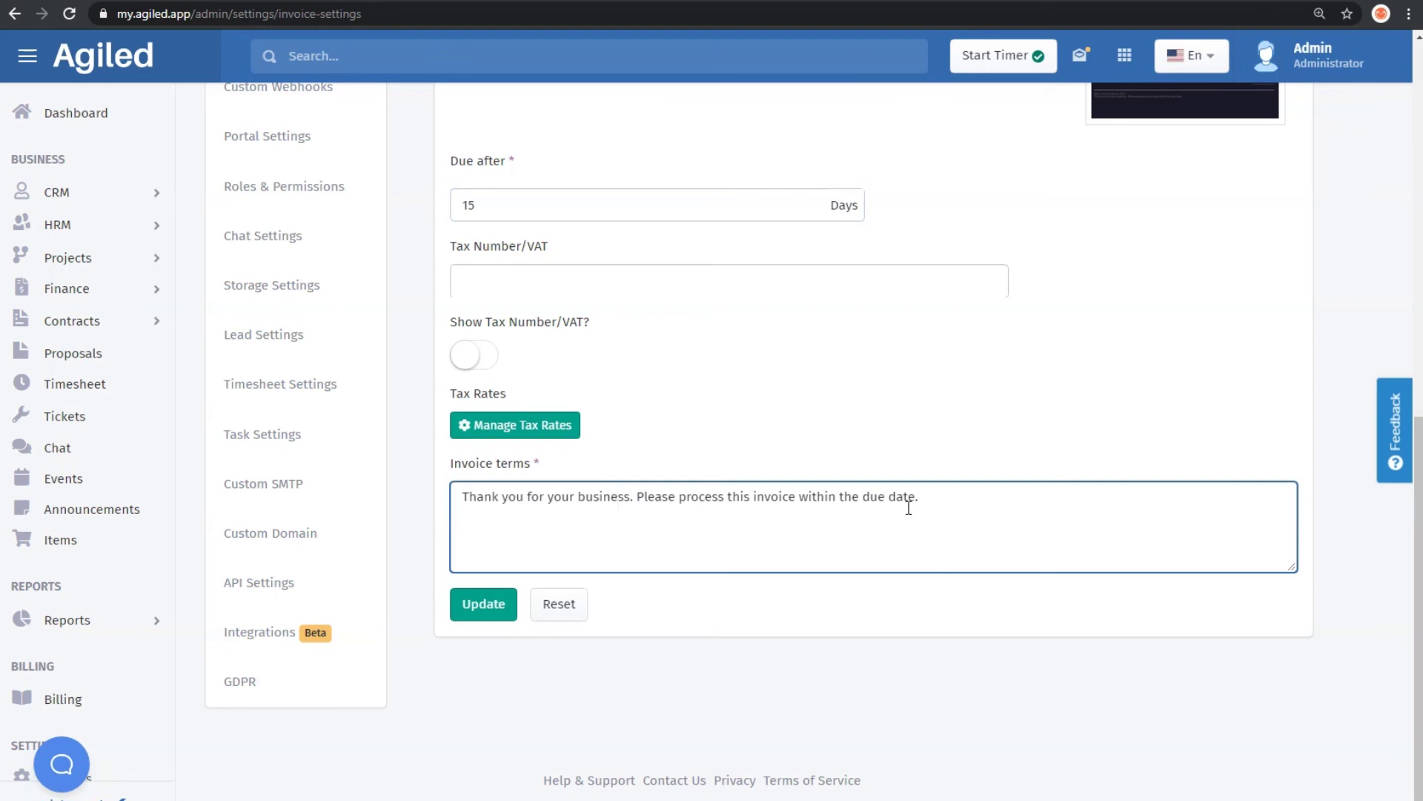
scroll(909, 508, up, 10)
scroll(911, 506, down, 10)
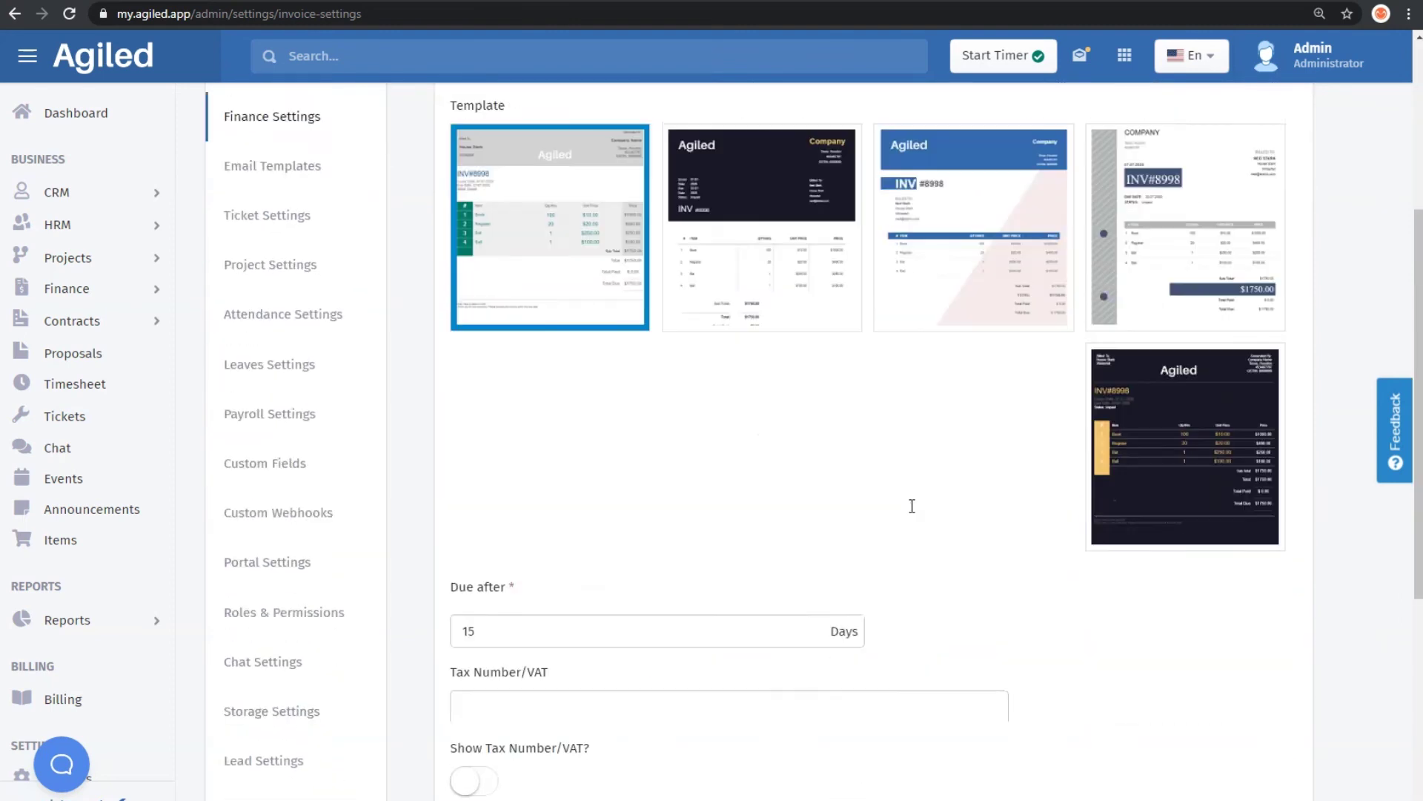
scroll(912, 506, up, 5)
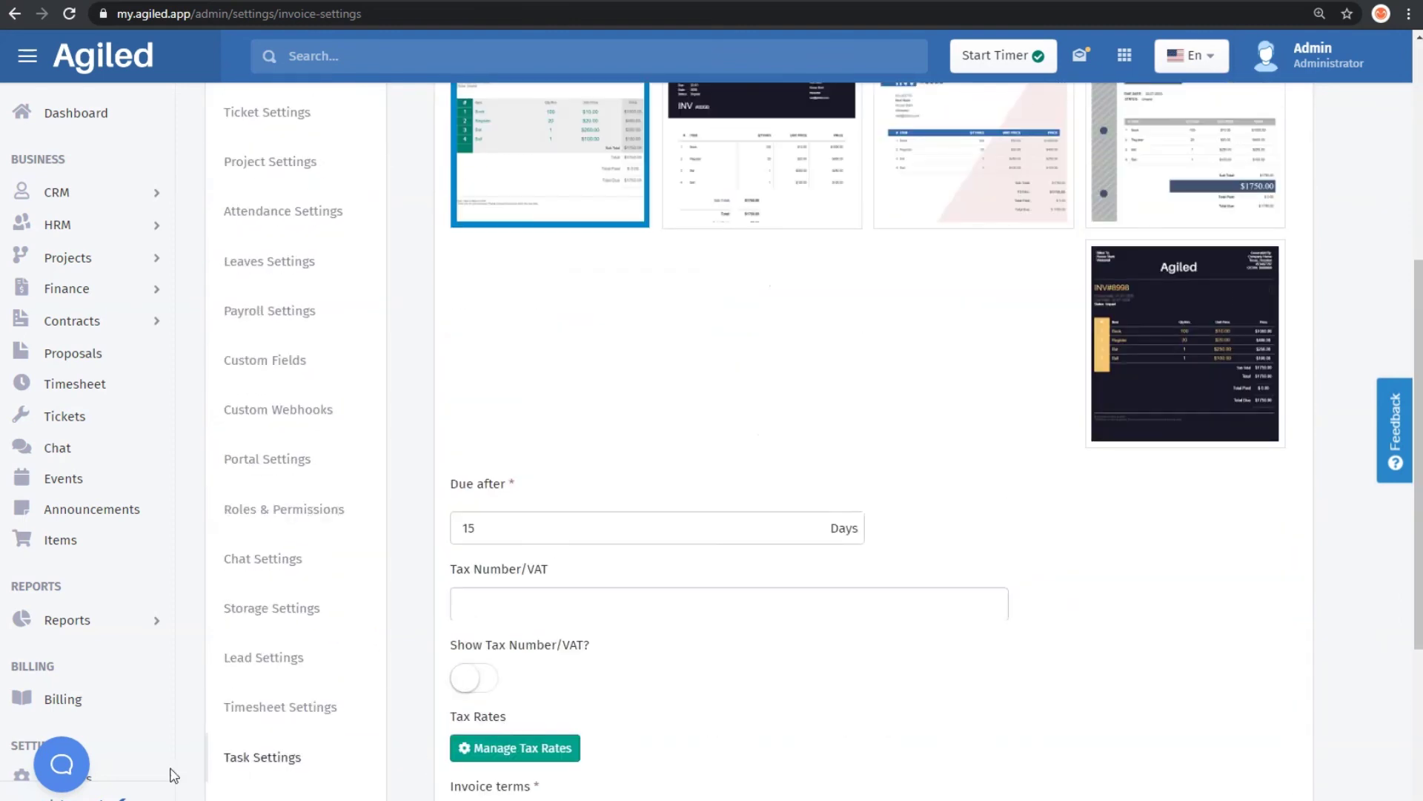
key(alt+Left)
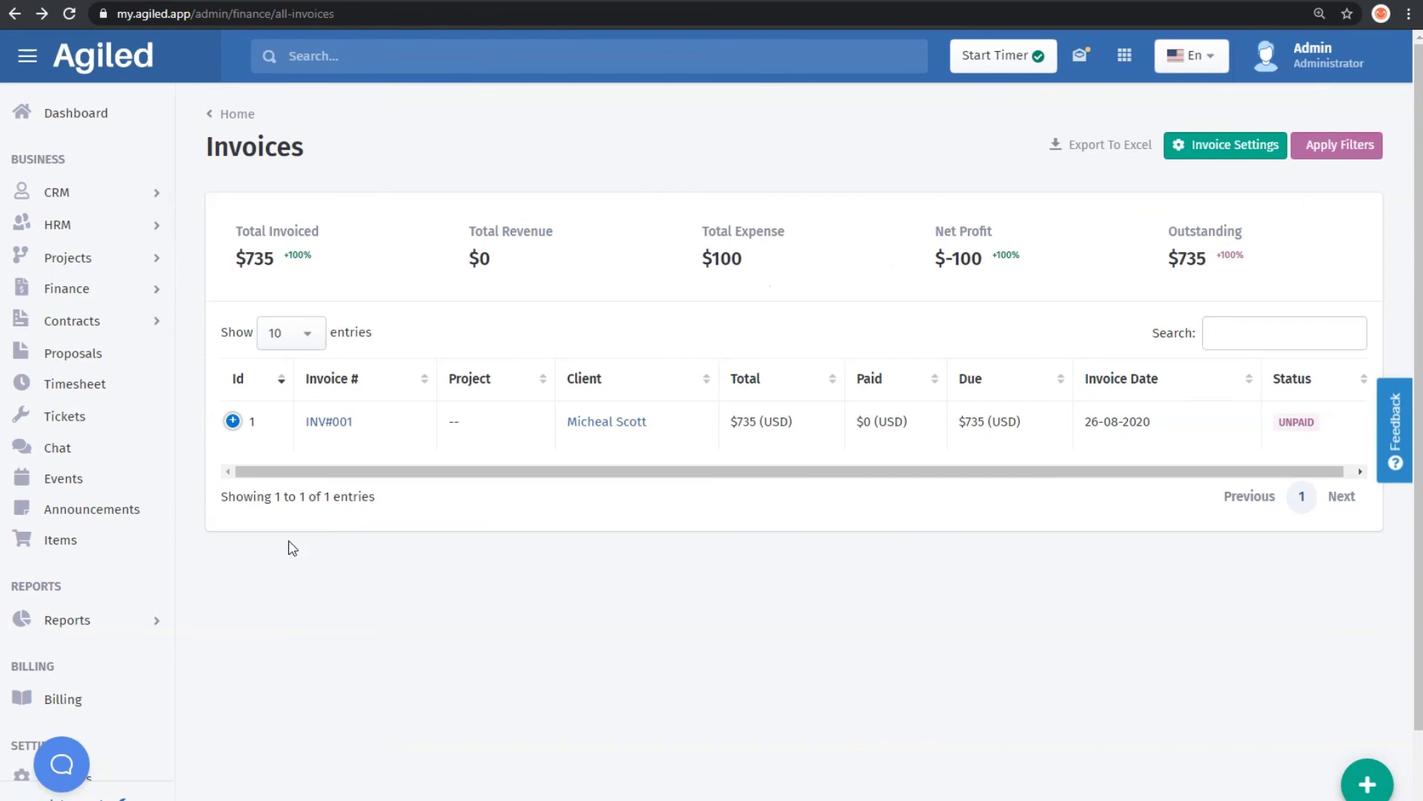
Open the invoice's detail page, review its items, totals and terms, and view its payment details before closing them
click(331, 434)
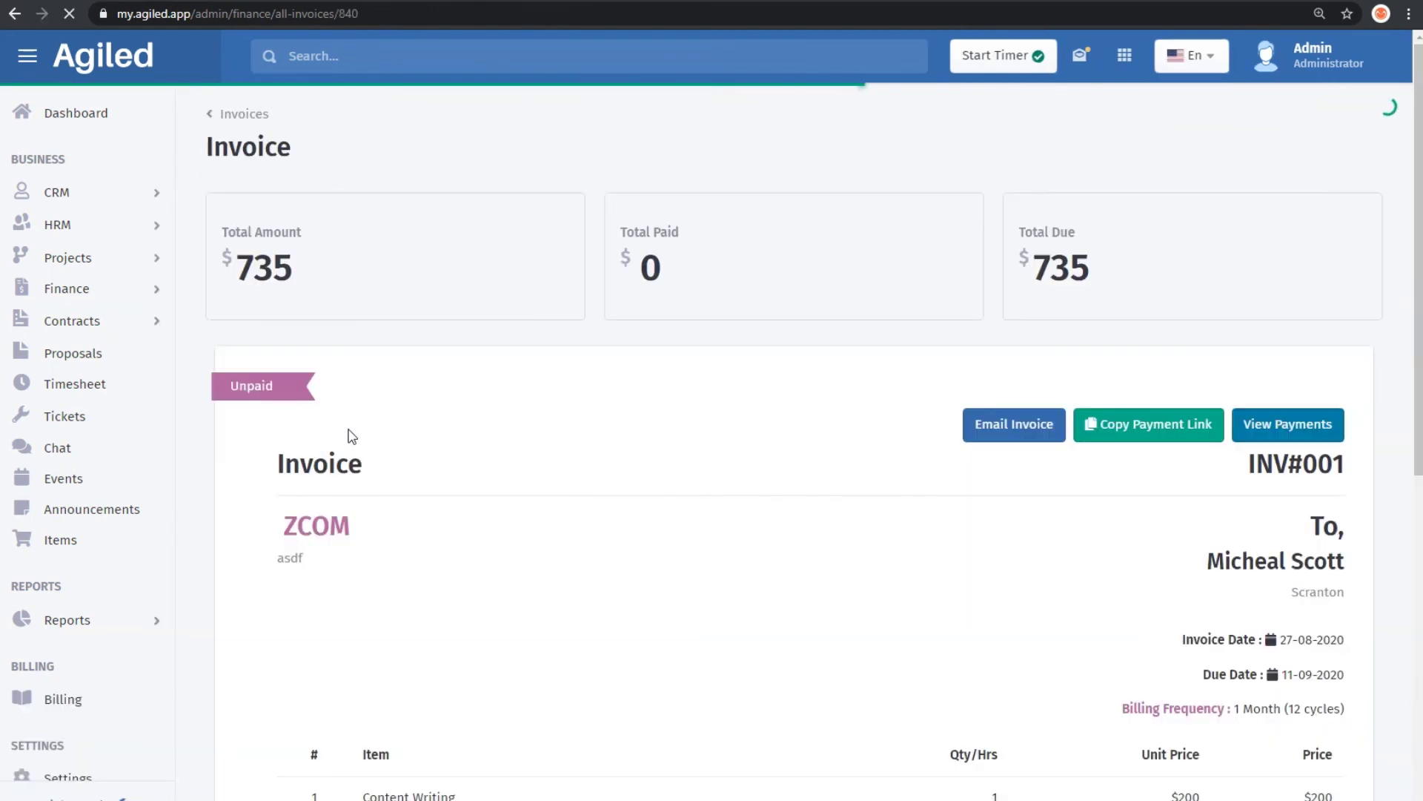
scroll(941, 391, down, 8)
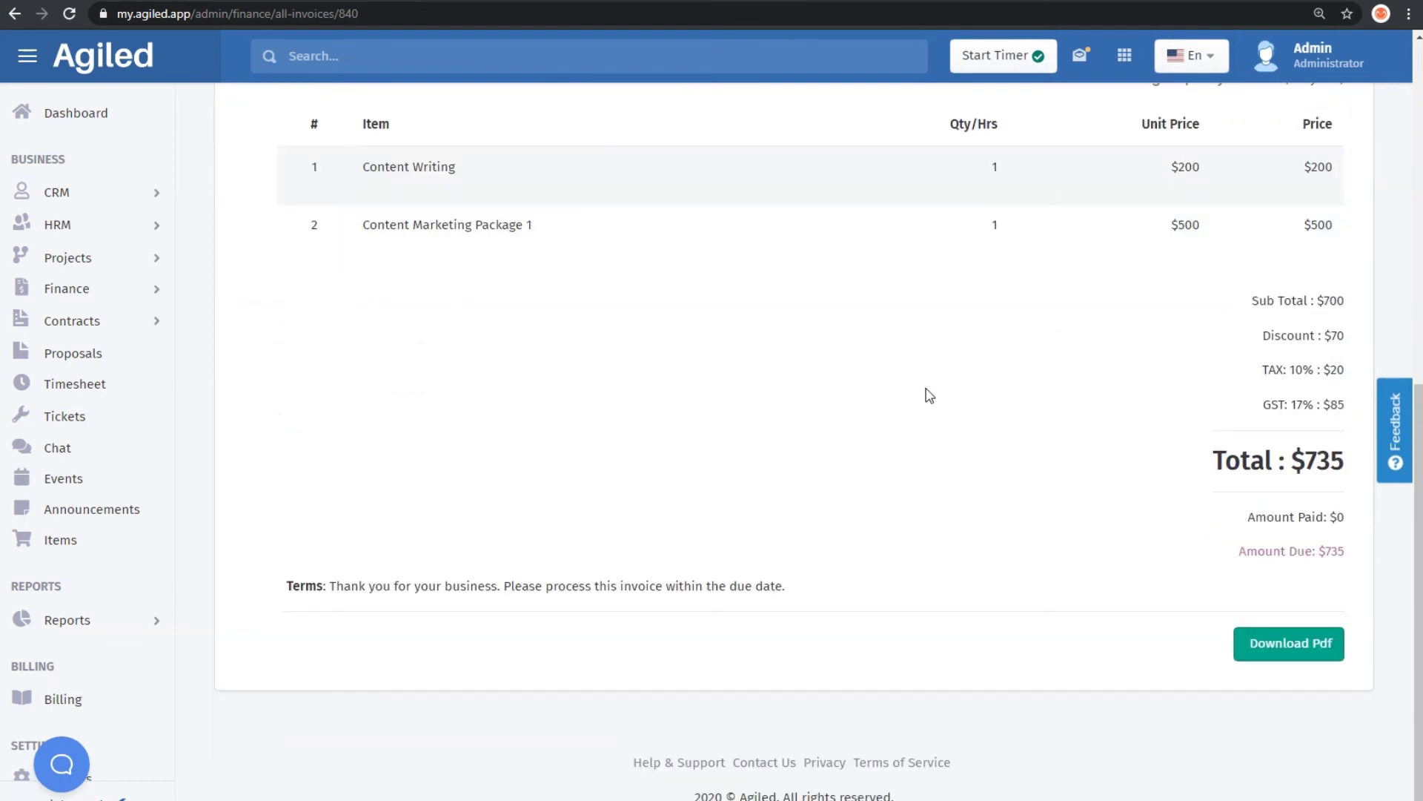
scroll(929, 395, up, 5)
scroll(929, 395, down, 5)
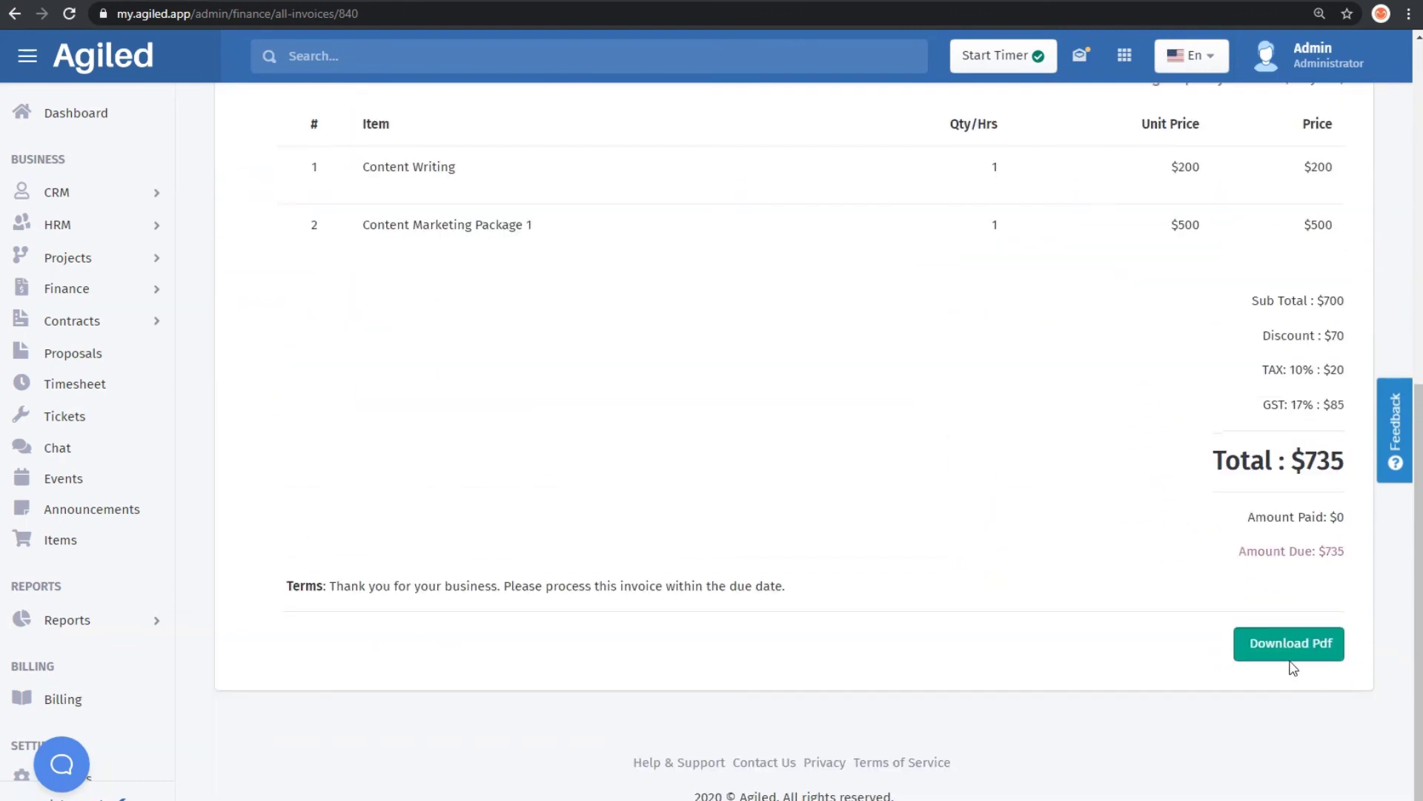
scroll(1109, 537, up, 8)
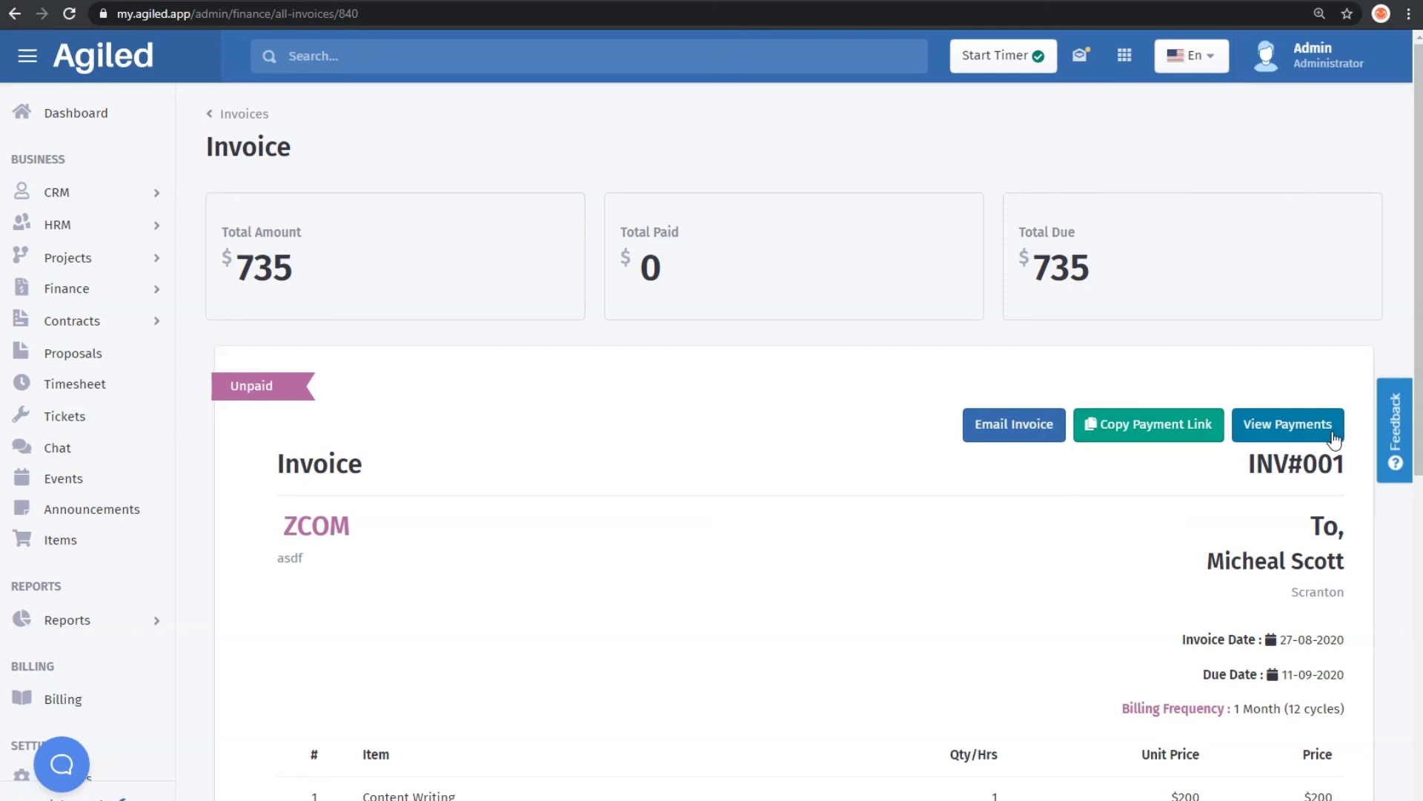
click(1295, 426)
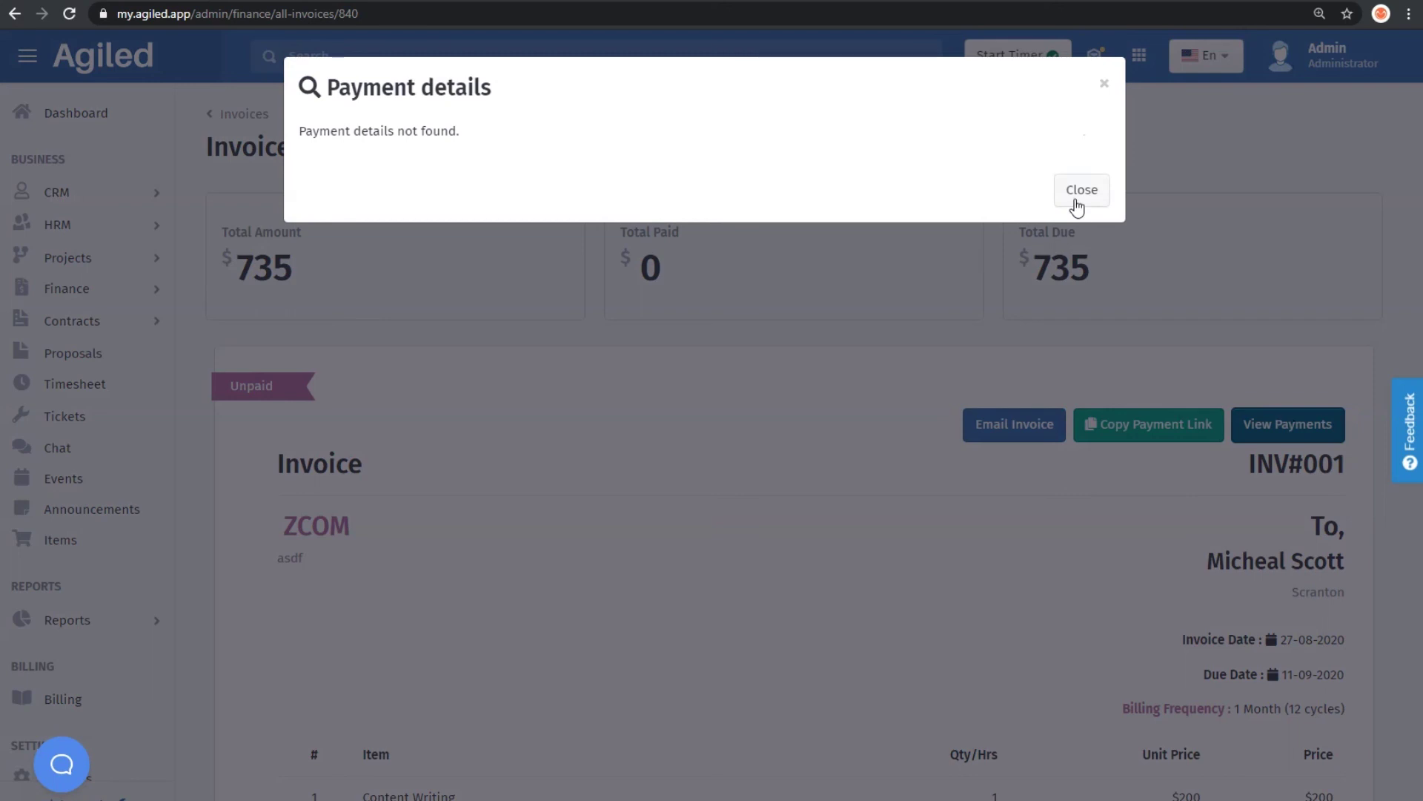
click(1078, 194)
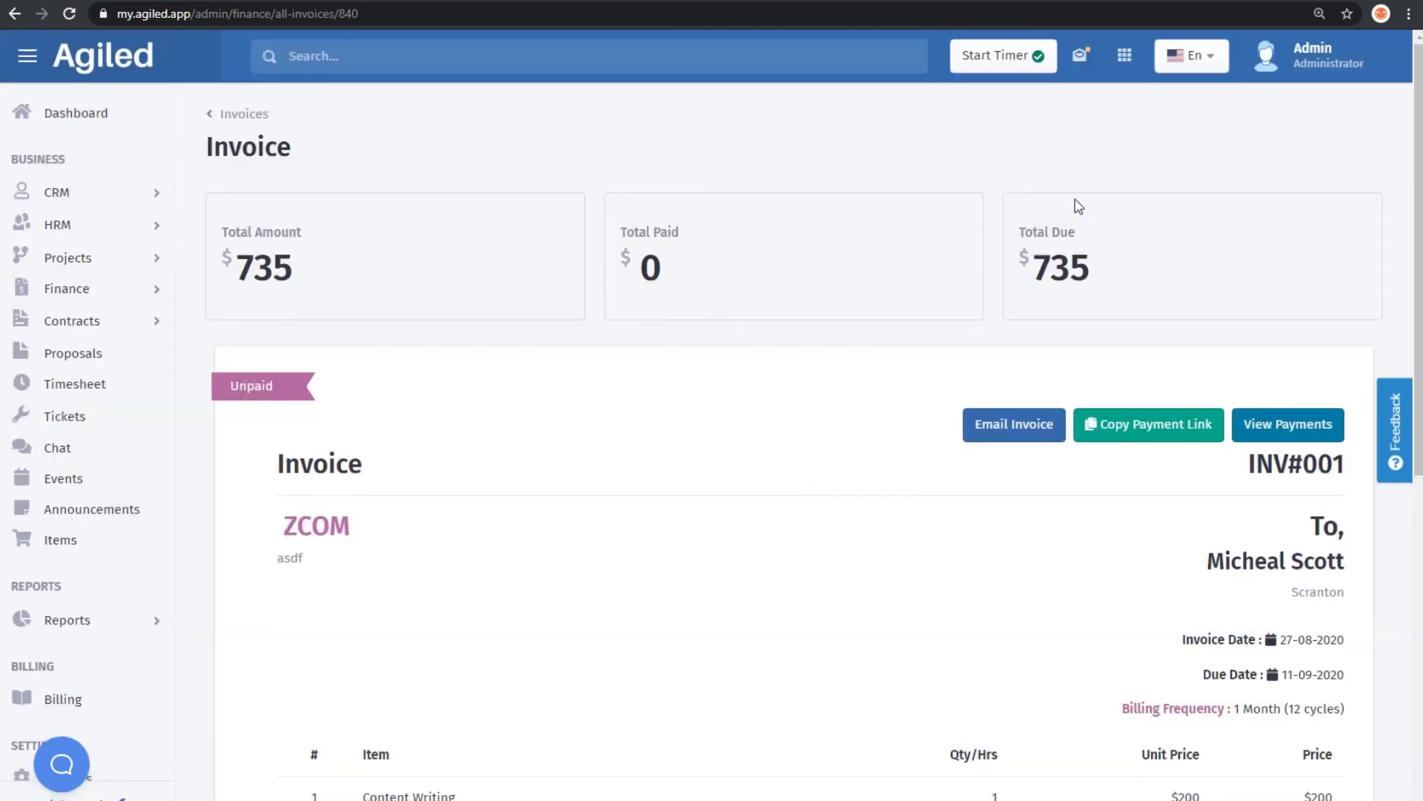